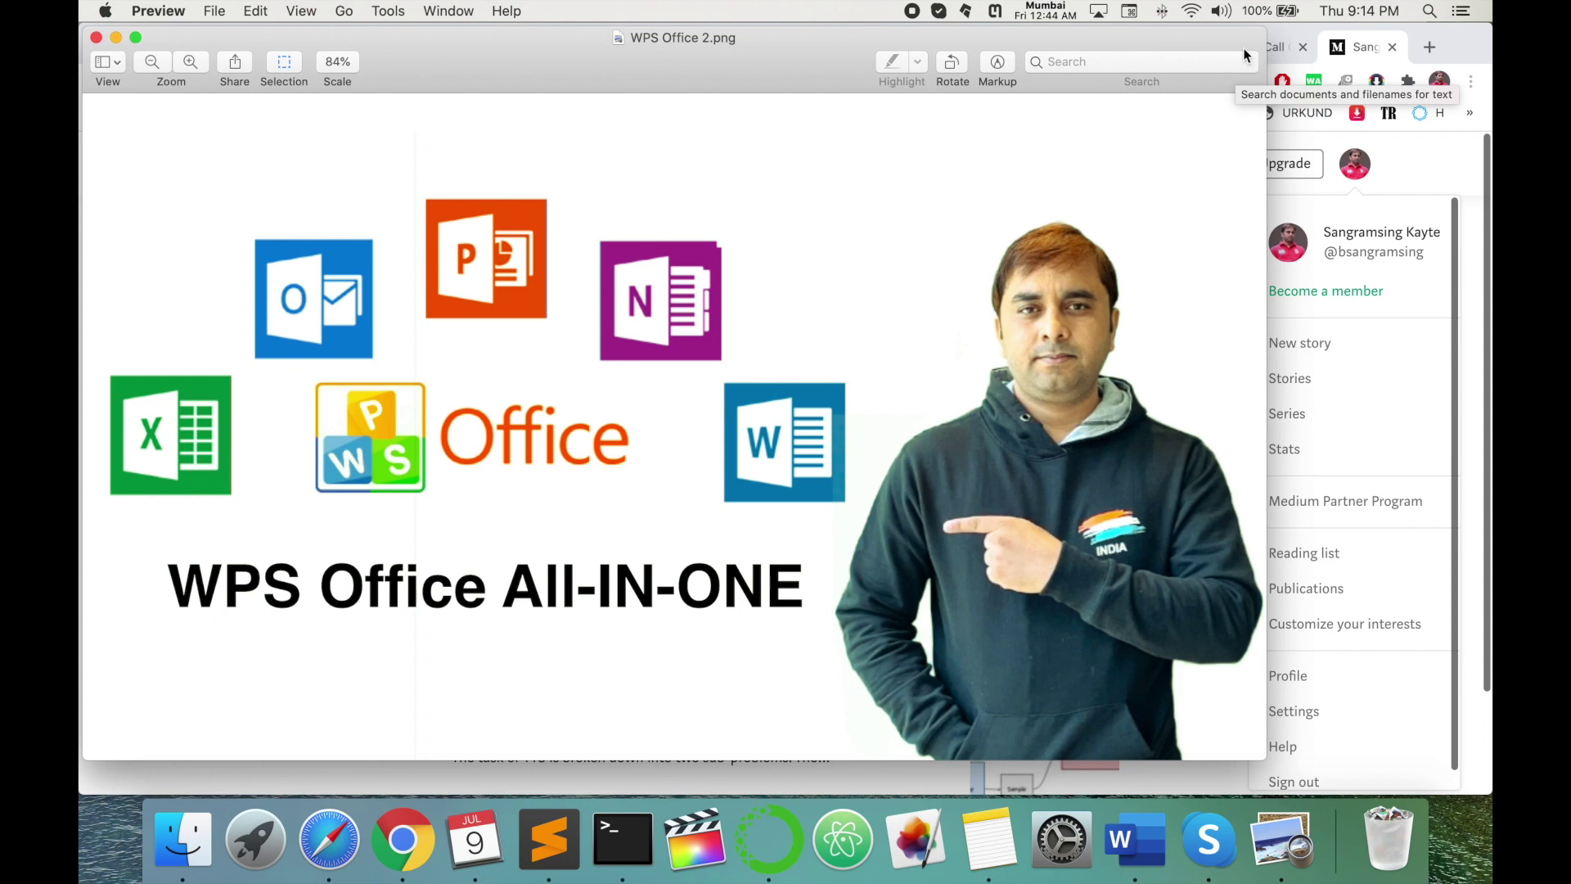
- Search Google for 'wps office' and open the official wps.com result
click(1429, 46)
click(635, 531)
text(w)
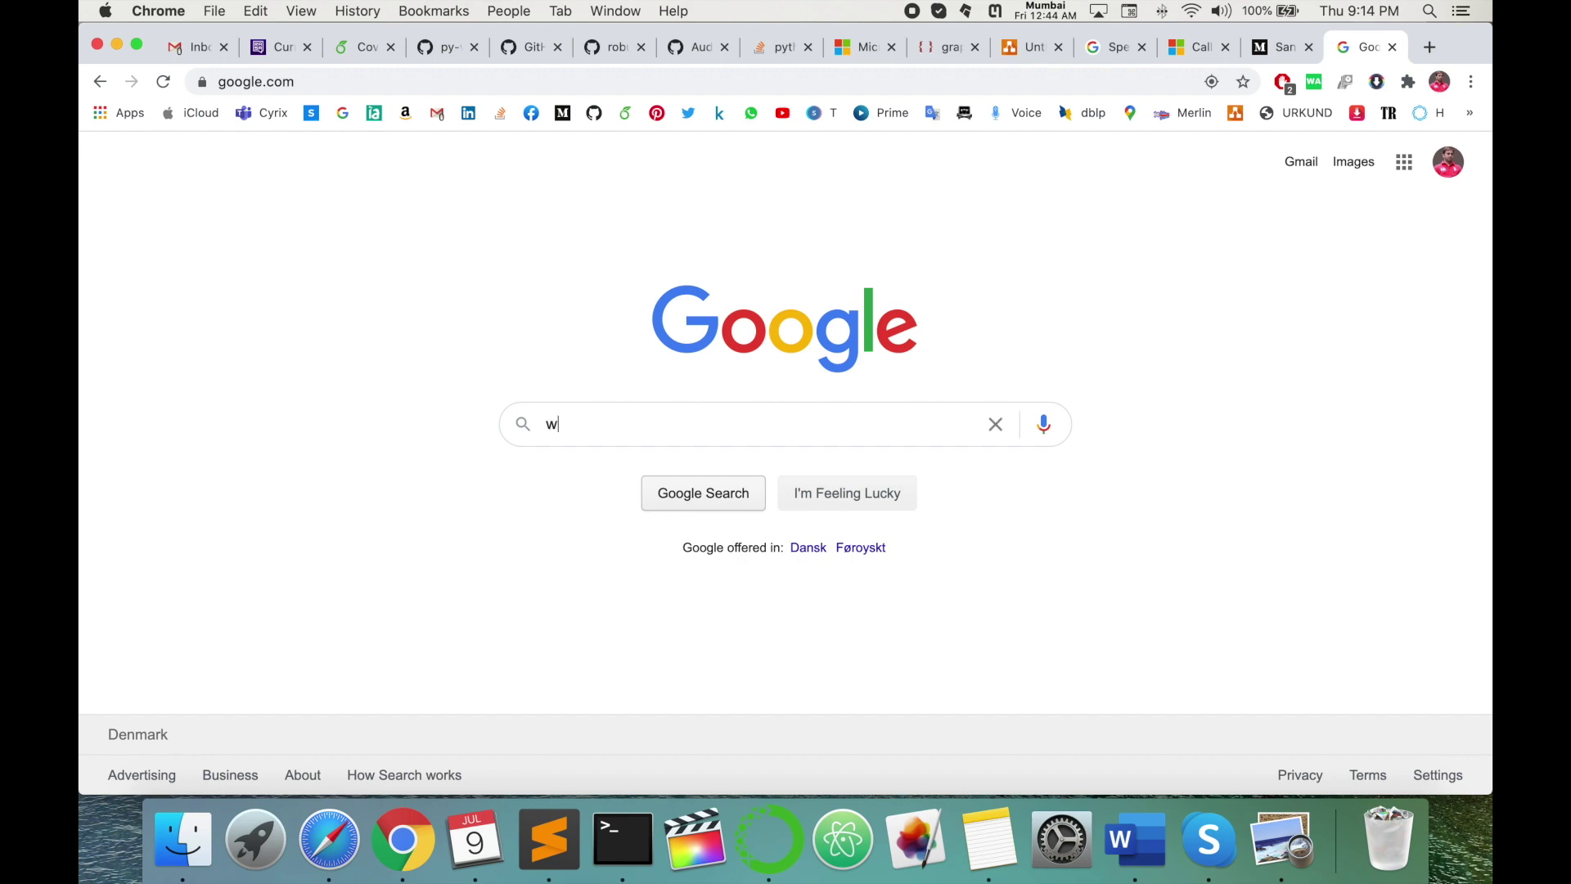
text(ps)
click(589, 464)
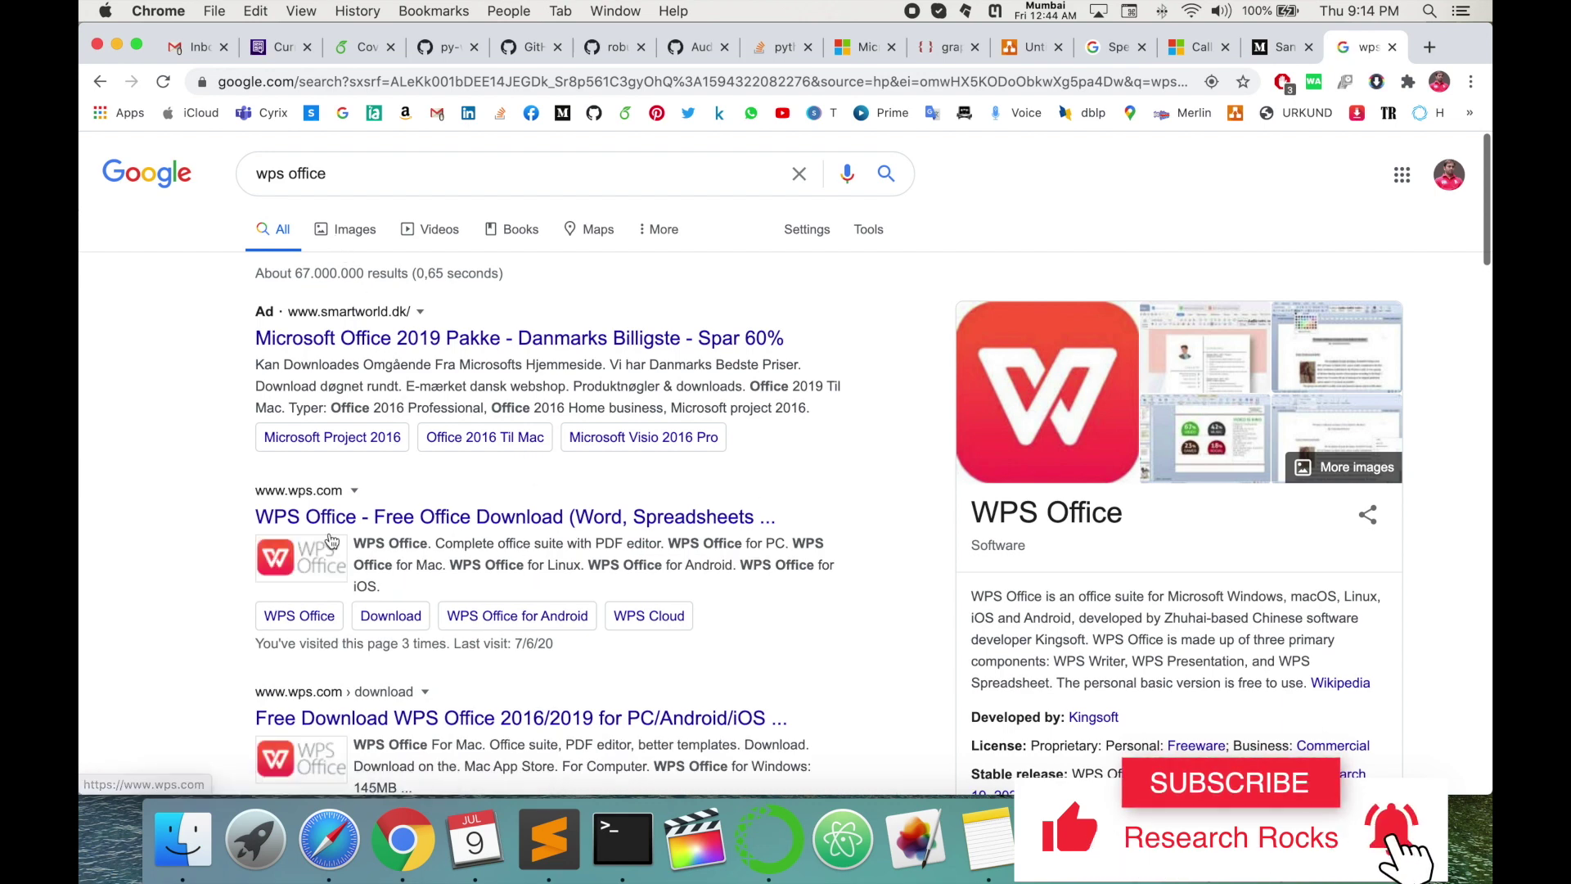
click(571, 518)
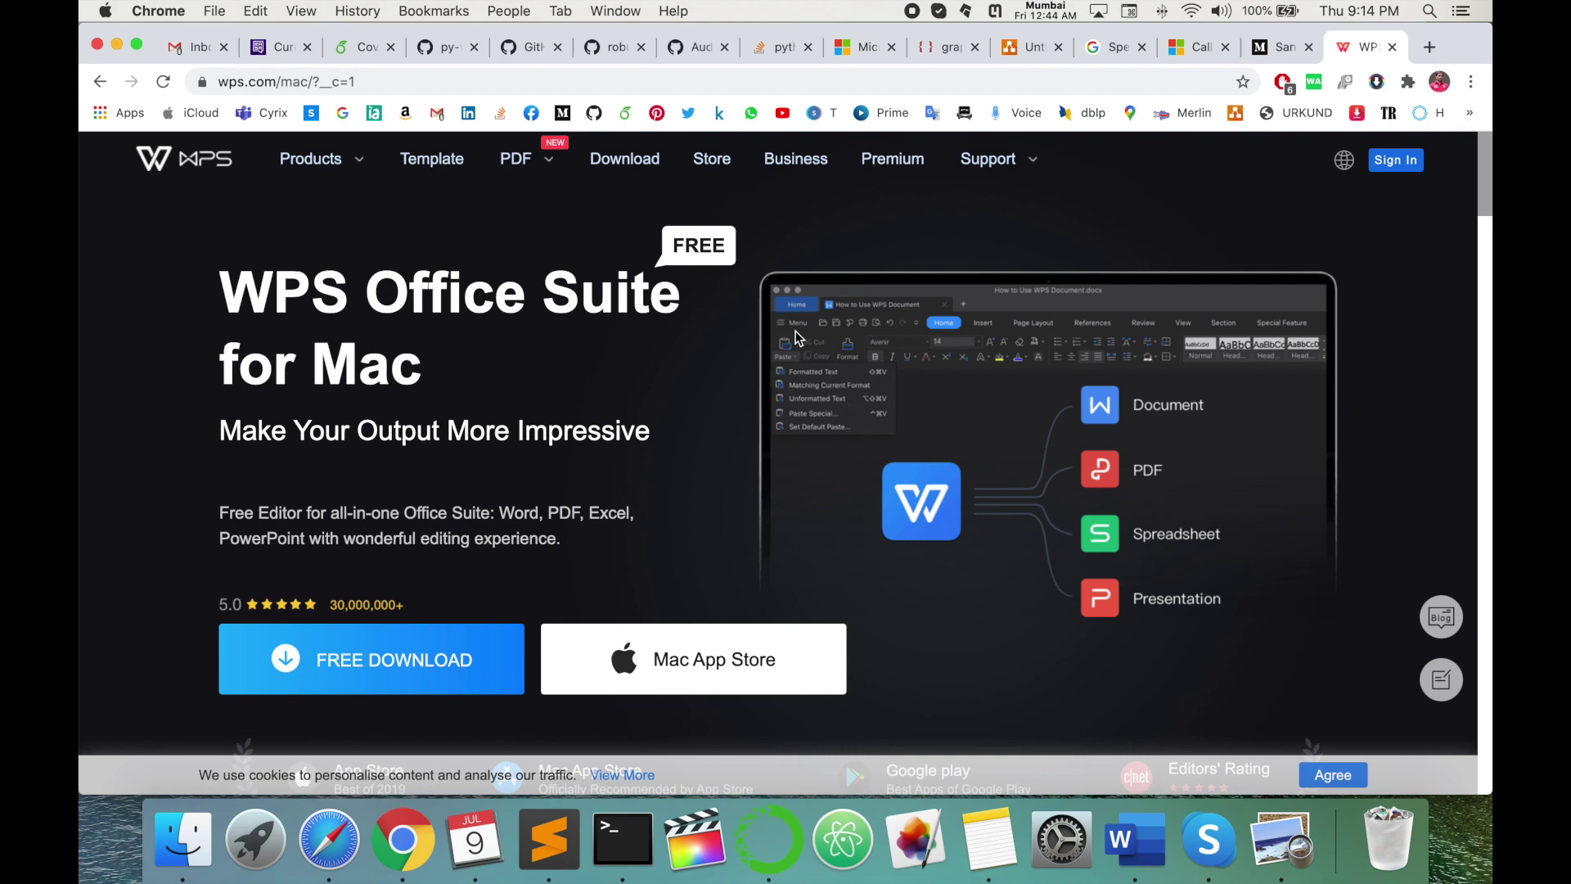
scroll(802, 327, down, 1)
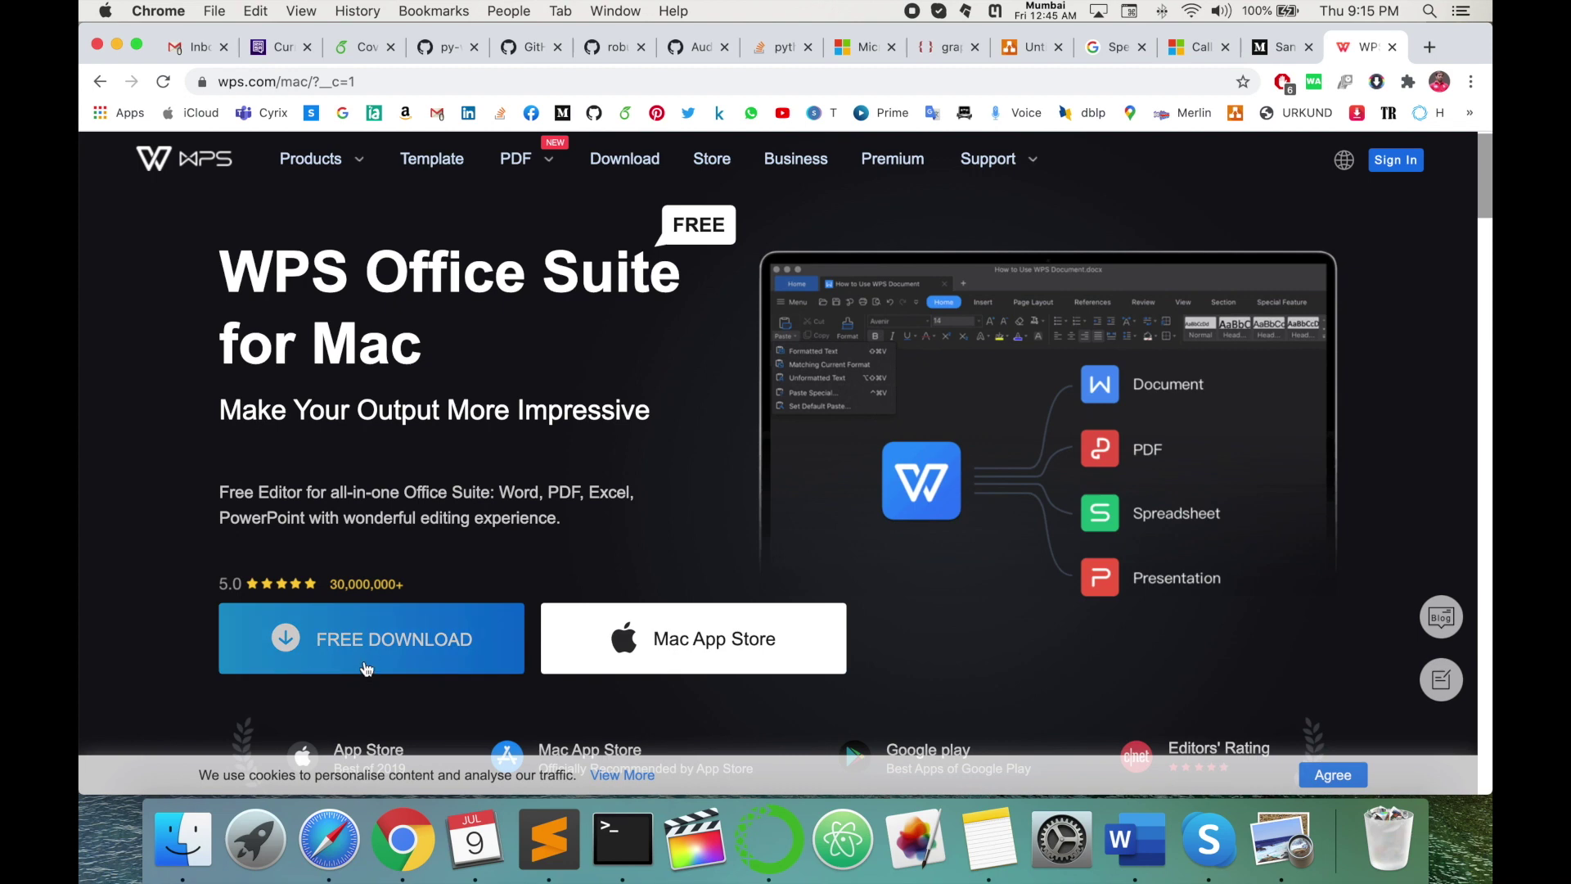
scroll(366, 668, down, 3)
scroll(442, 535, up, 3)
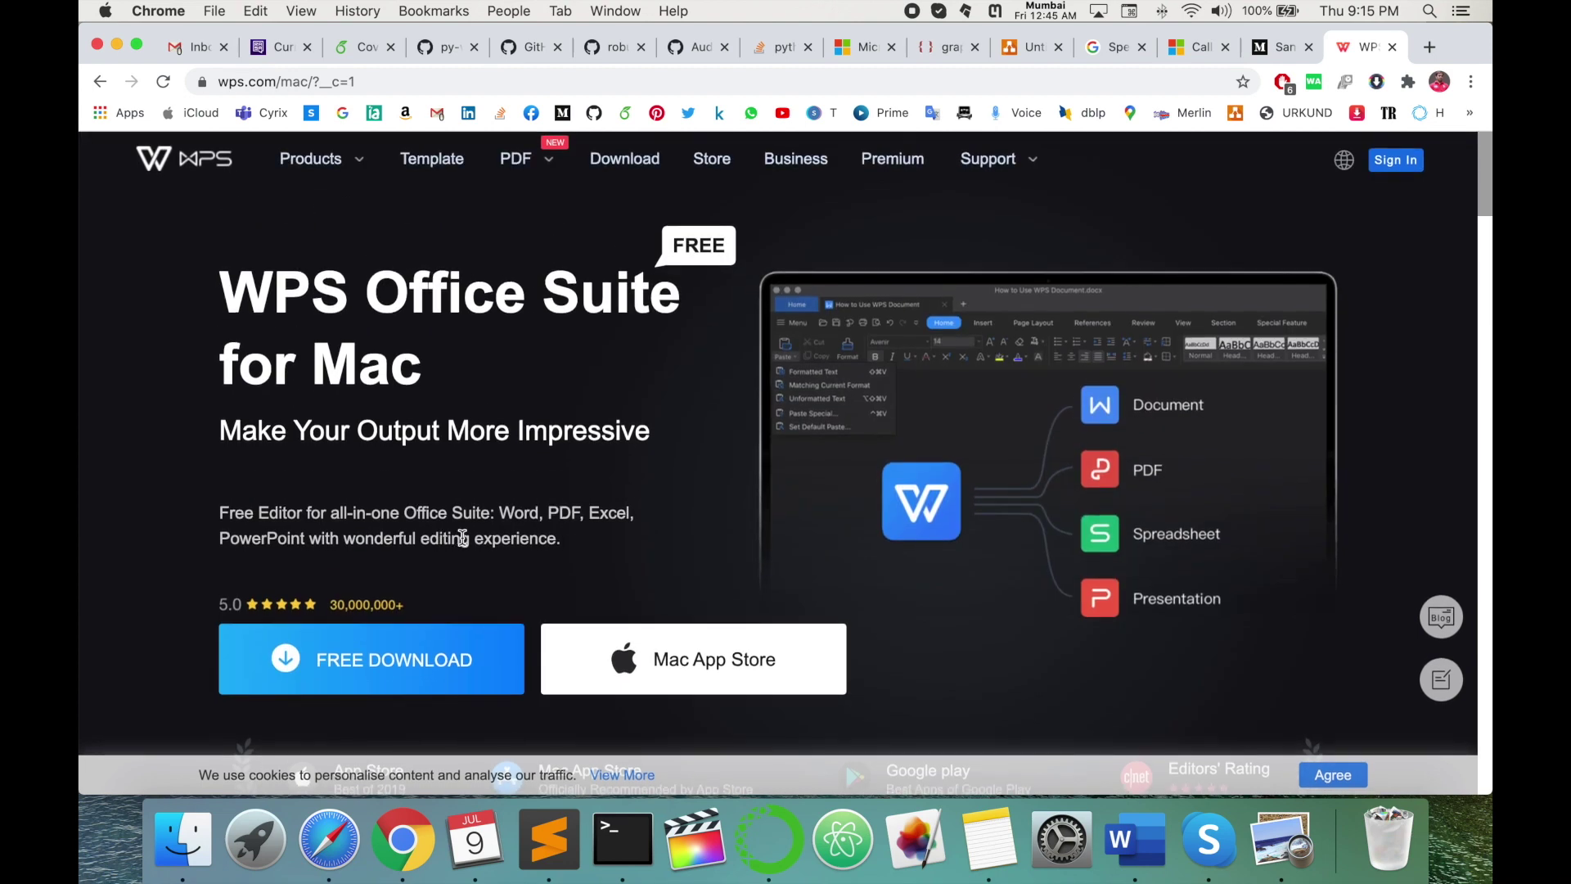
scroll(462, 538, down, 3)
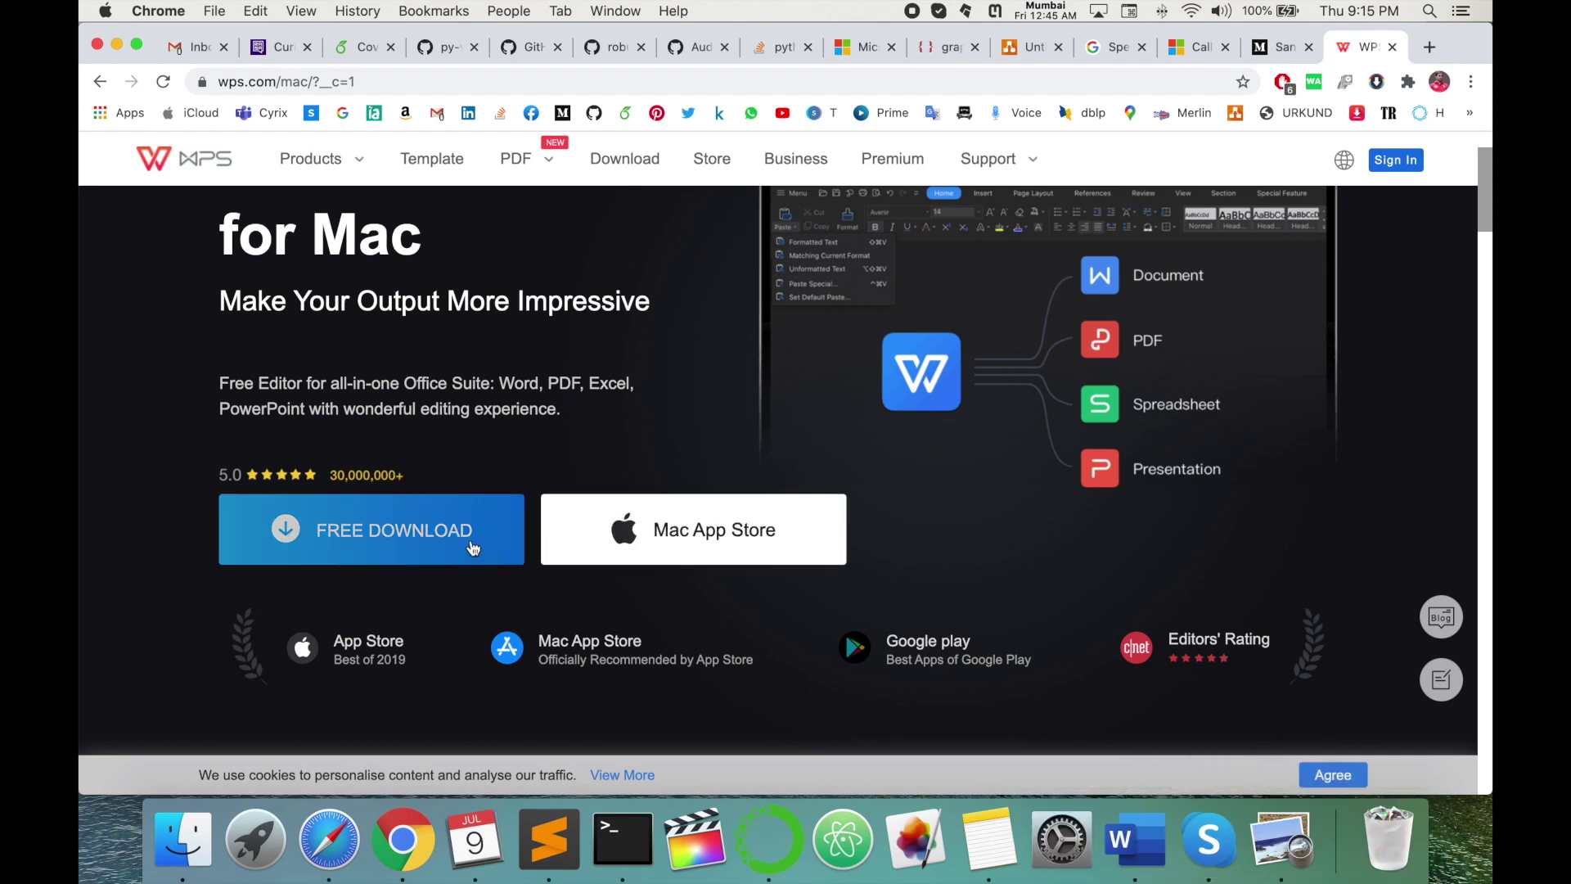
- Start the free WPS Office for Mac .dmg download and scroll down the page
click(366, 532)
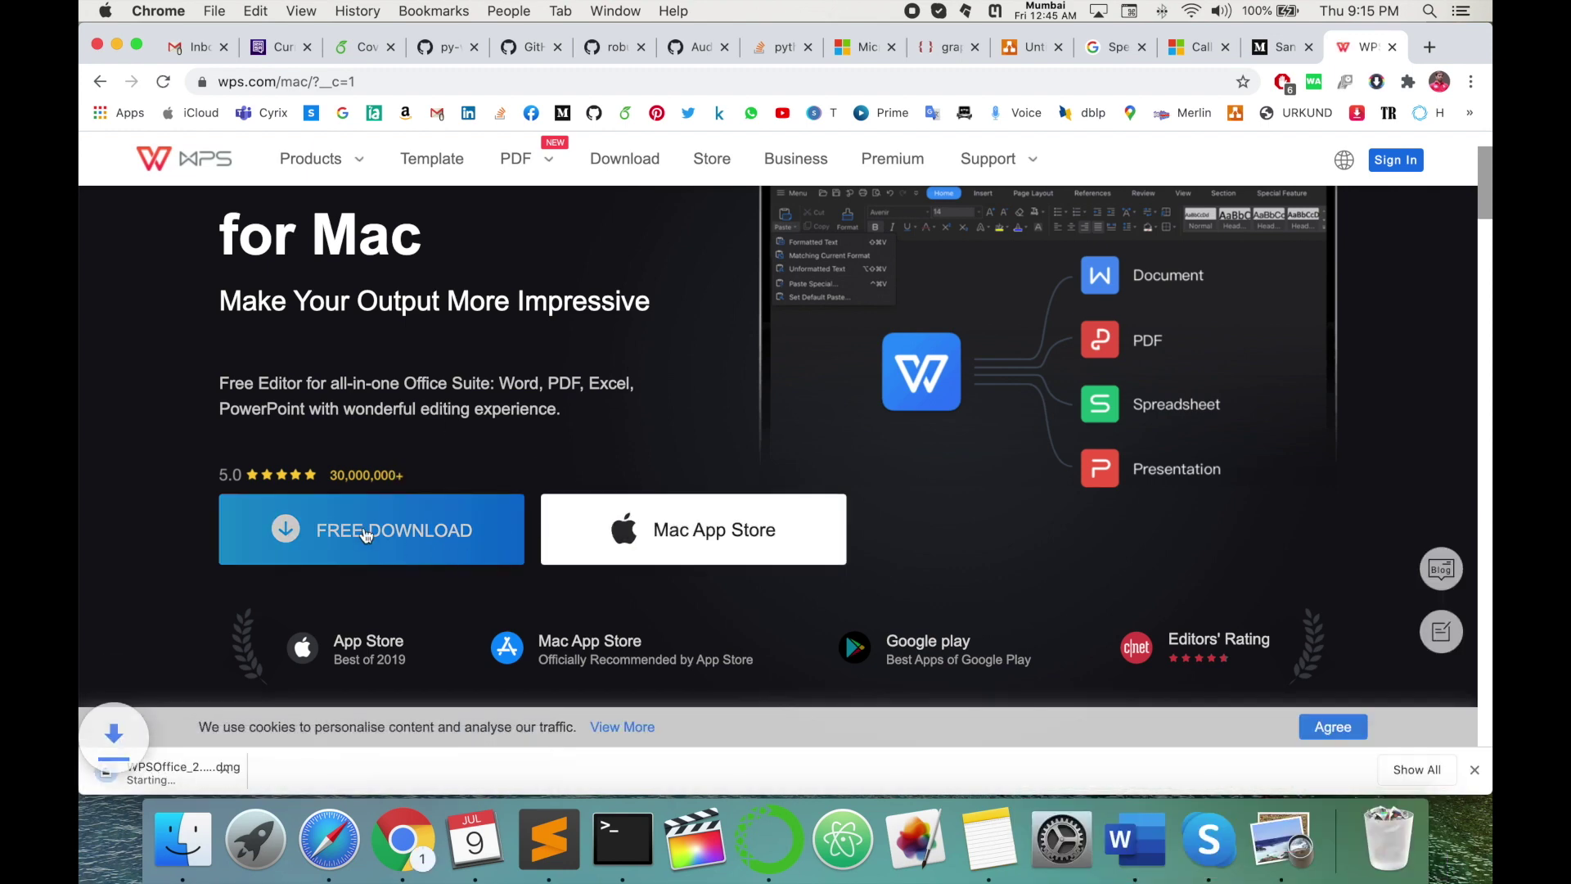
scroll(458, 462, down, 3)
scroll(444, 462, down, 2)
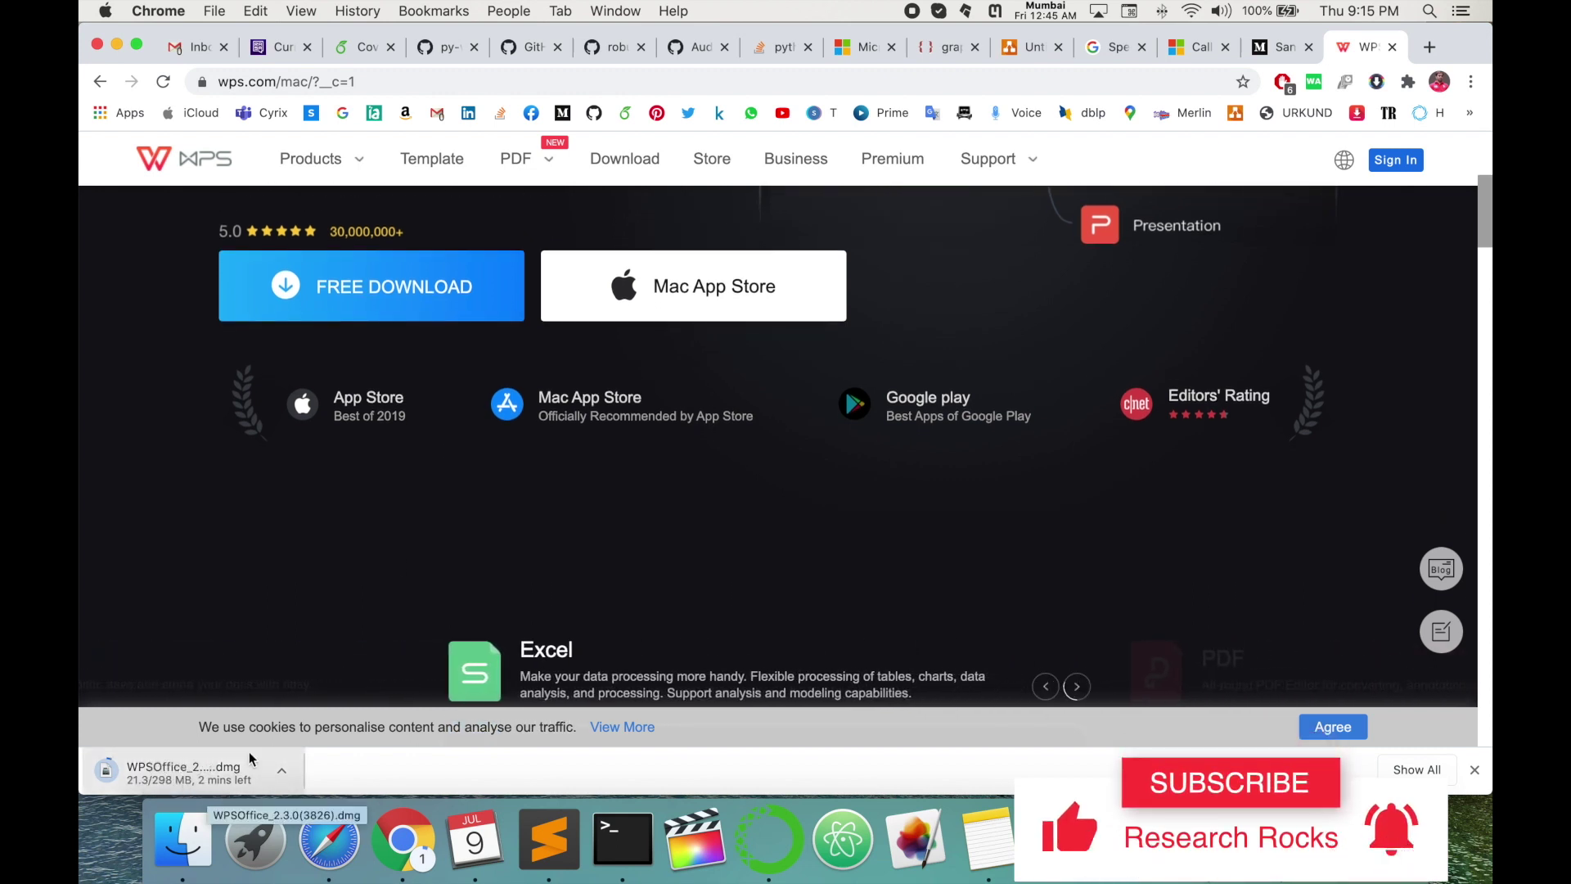
scroll(491, 596, down, 2)
scroll(474, 501, up, 1)
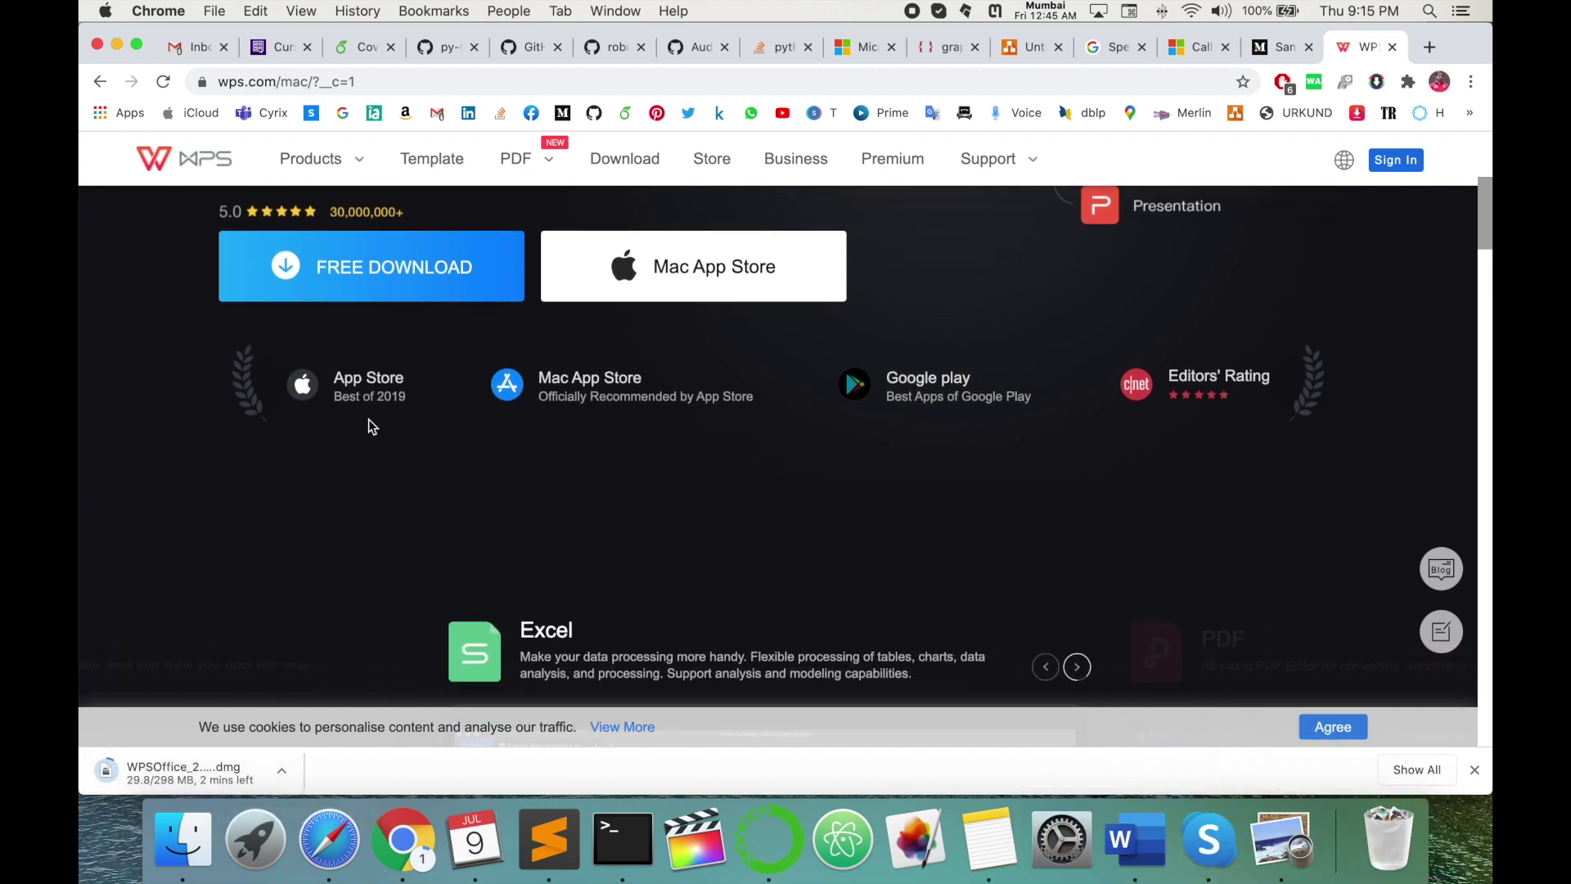
scroll(641, 512, up, 2)
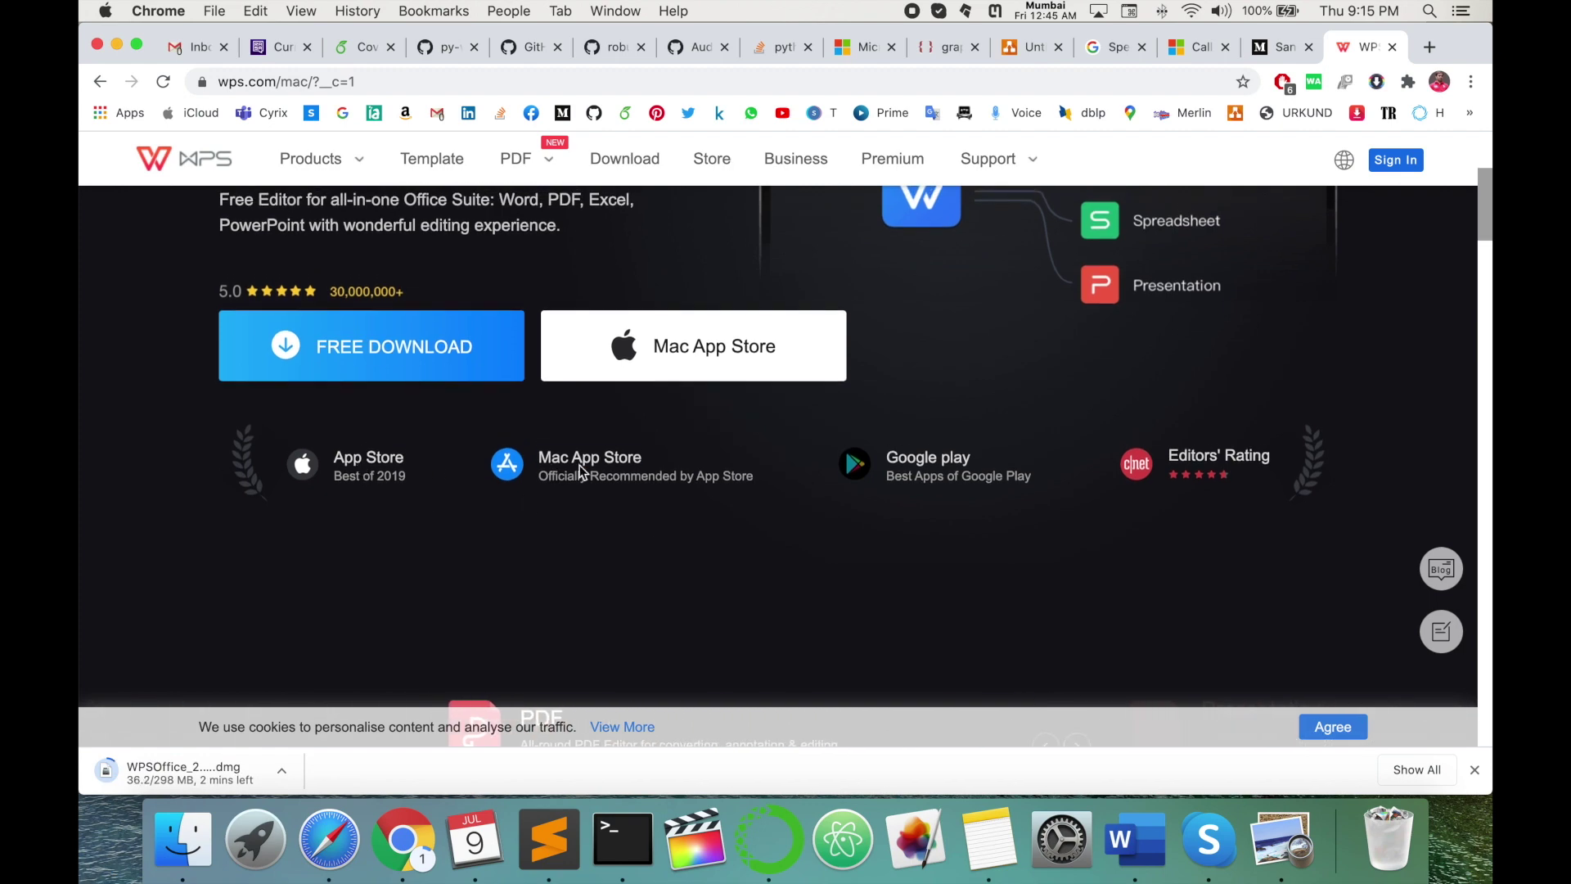
scroll(826, 486, down, 5)
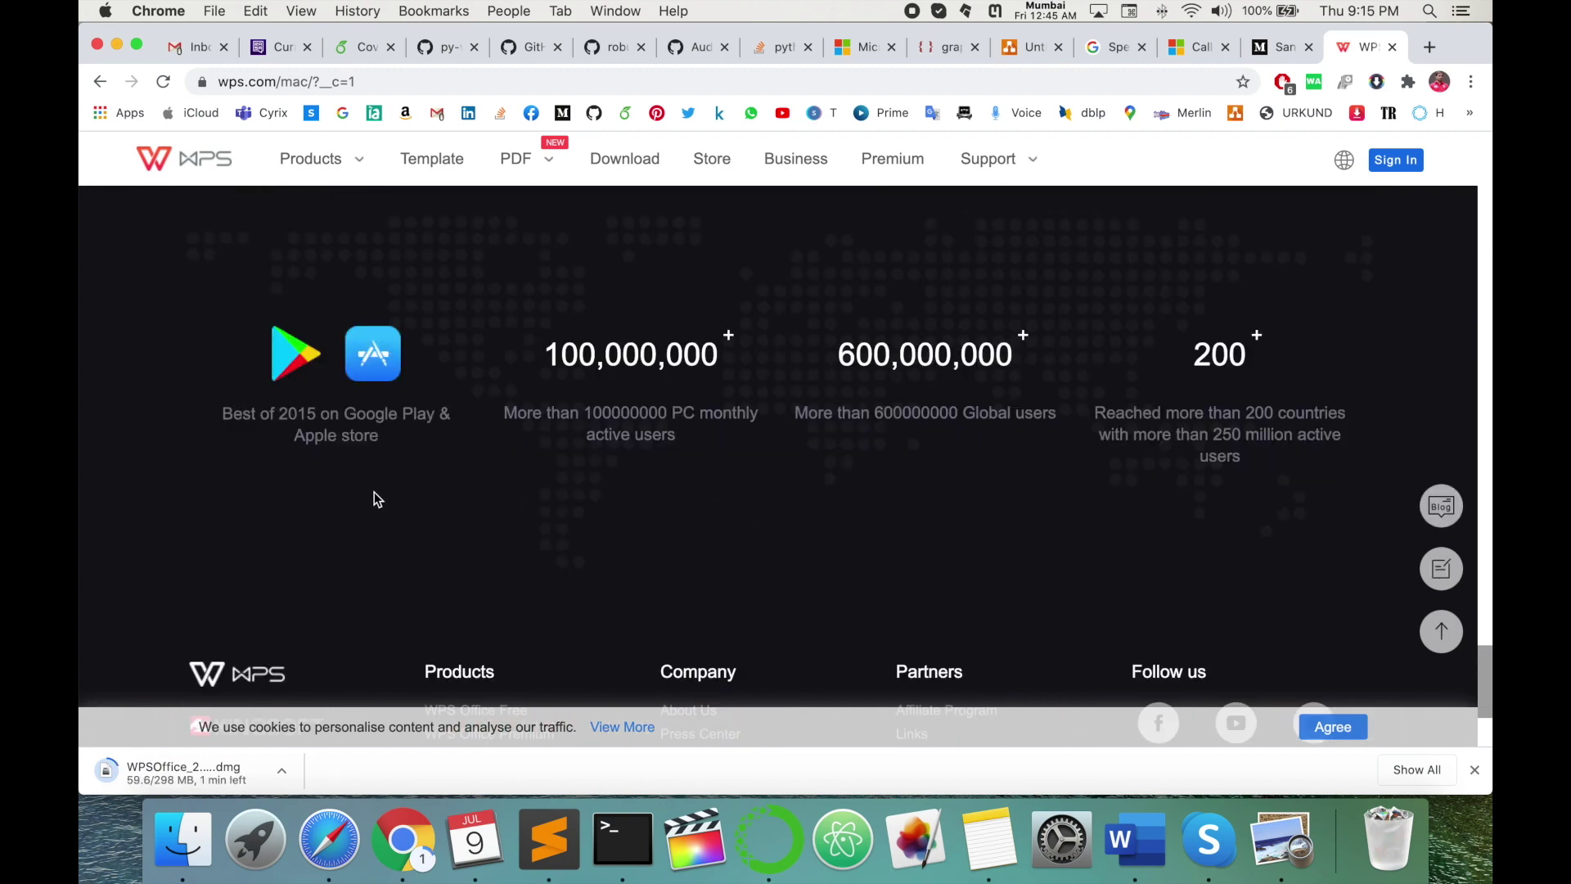
- Highlight the Best of 2015 award text, then scroll around while the download finishes
drag(221, 414, 817, 456)
click(818, 456)
scroll(616, 395, up, 10)
scroll(617, 395, up, 10)
scroll(617, 395, up, 10)
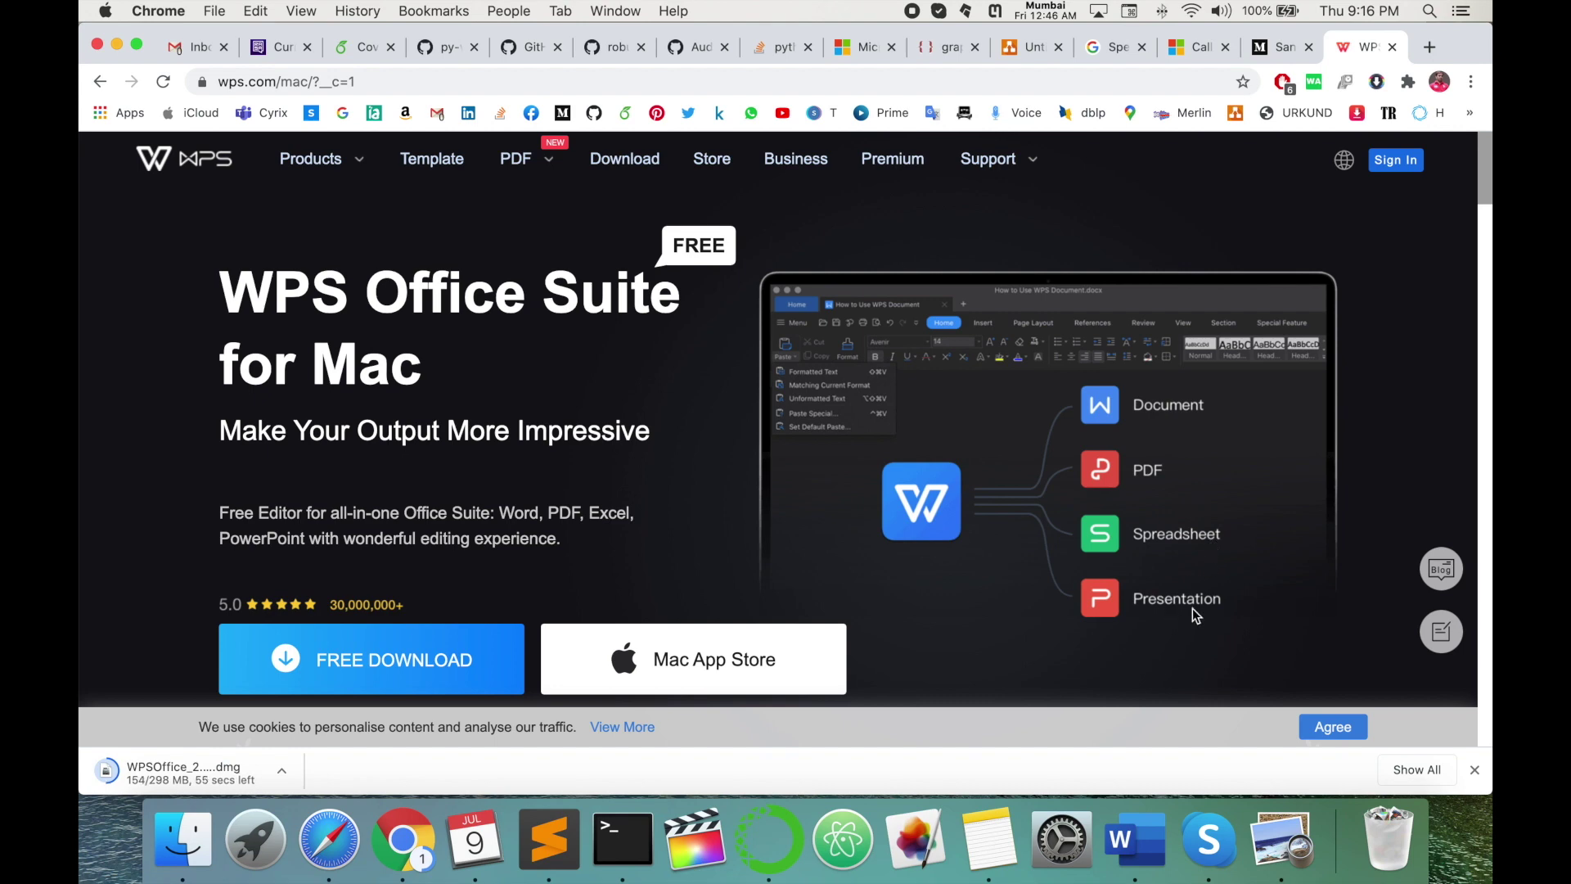
scroll(780, 529, down, 5)
scroll(779, 528, down, 5)
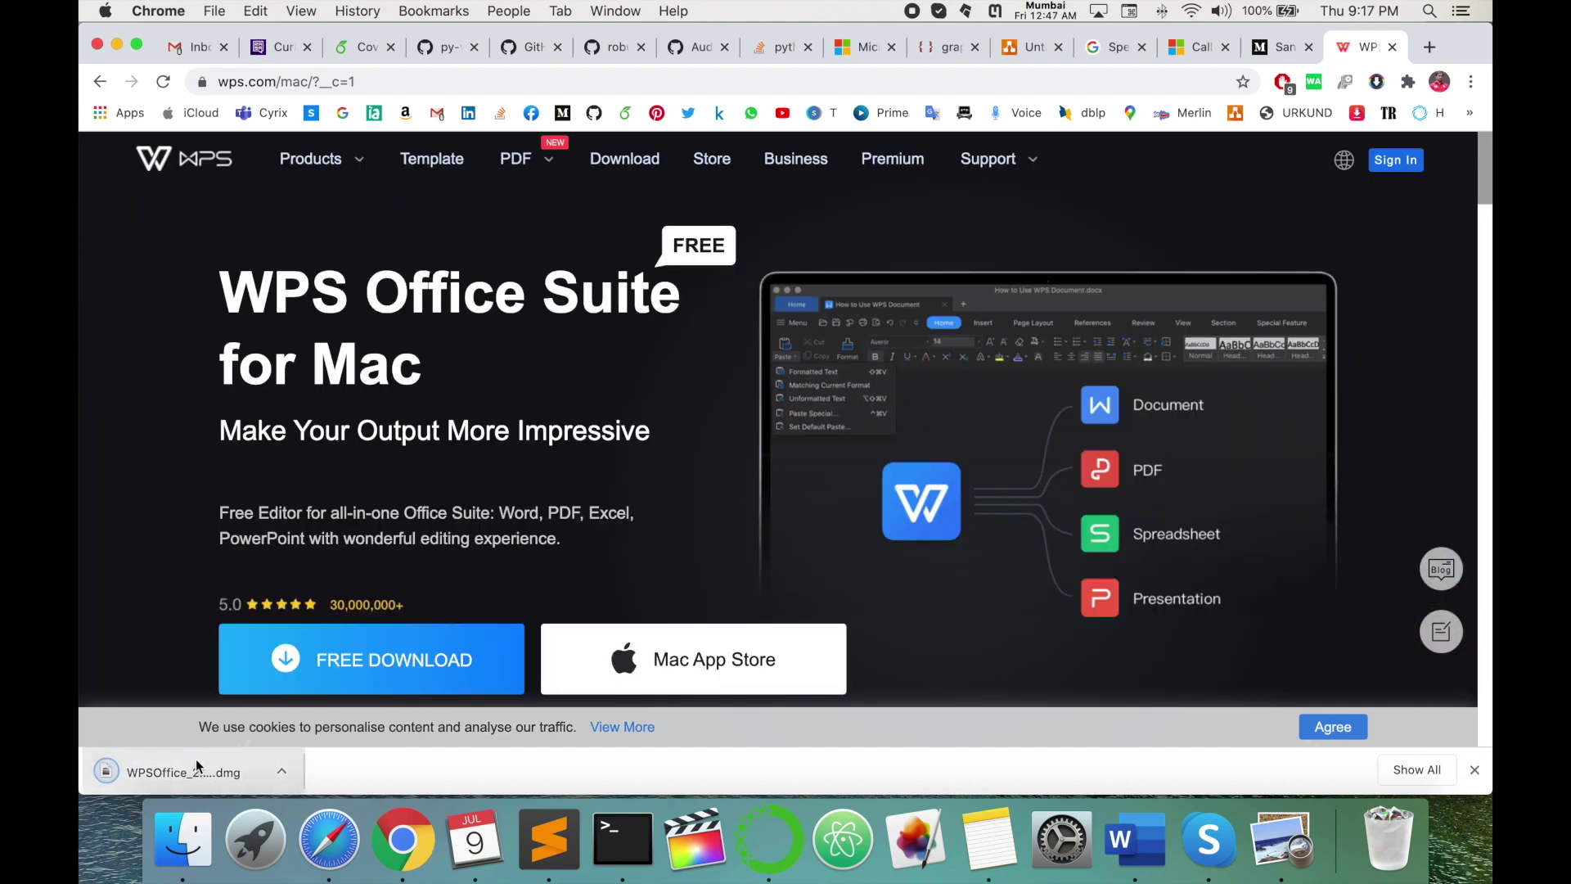
- Open the downloaded installer, agree to the licence and drag WPS Office into Applications
click(185, 772)
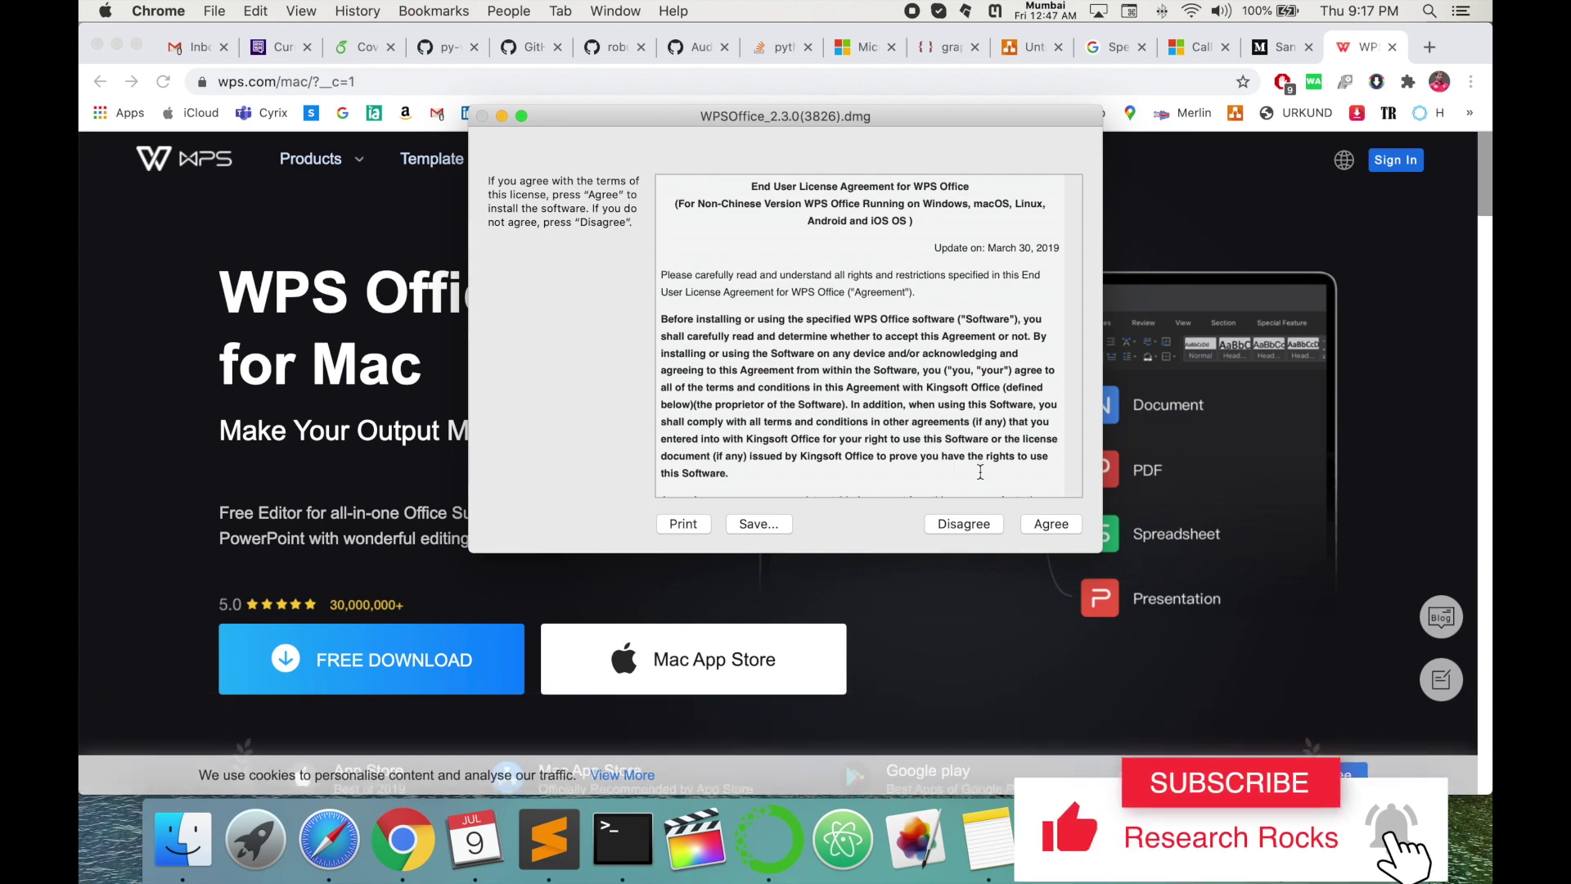
click(1052, 523)
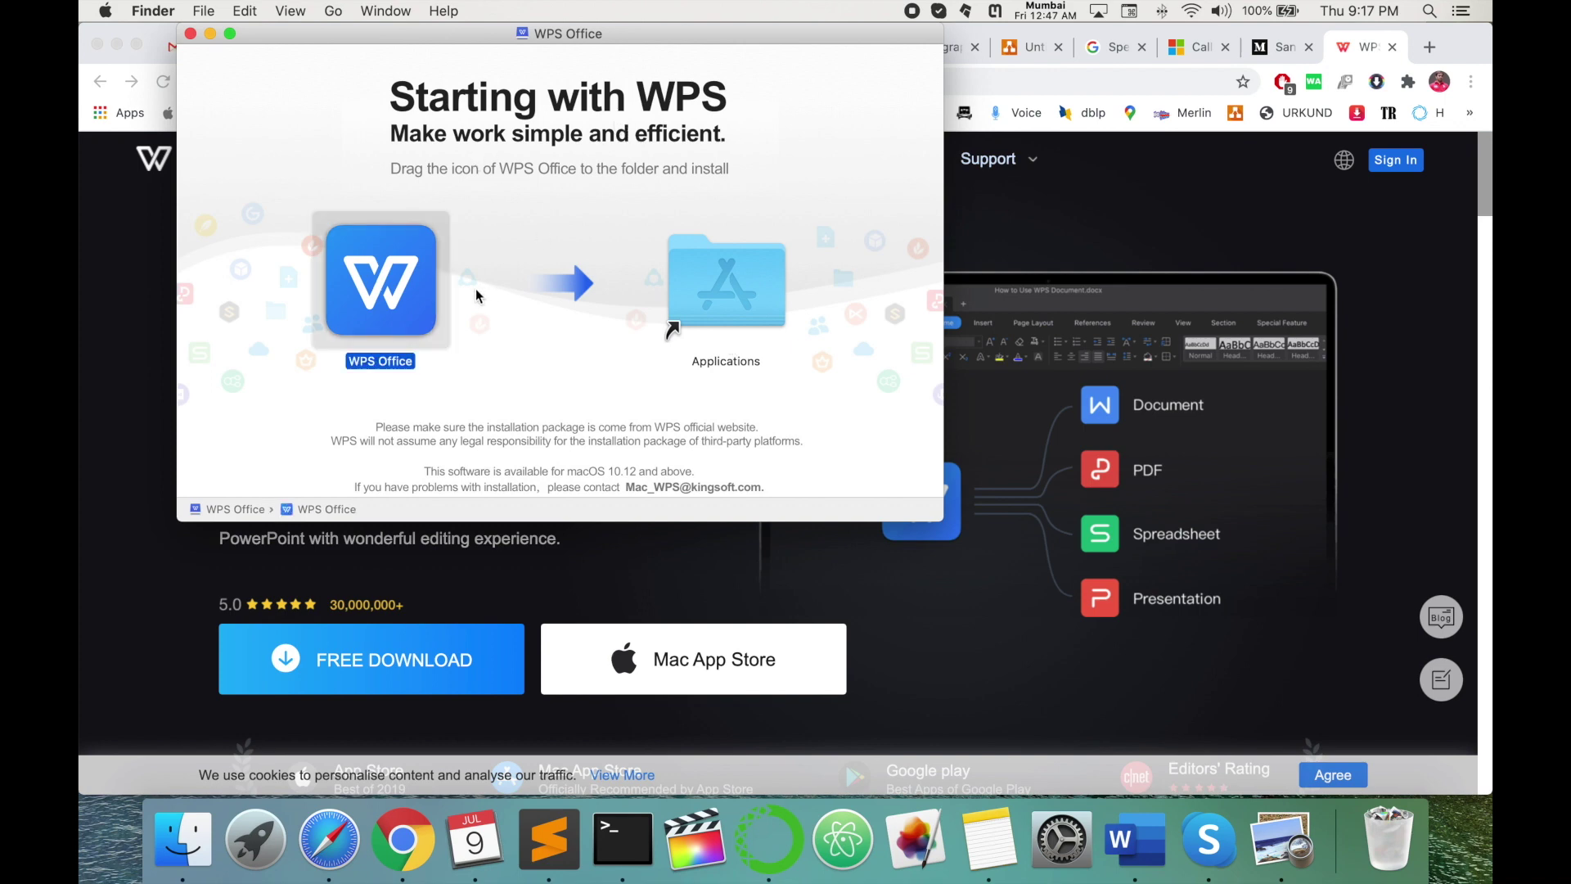
drag(404, 303, 760, 283)
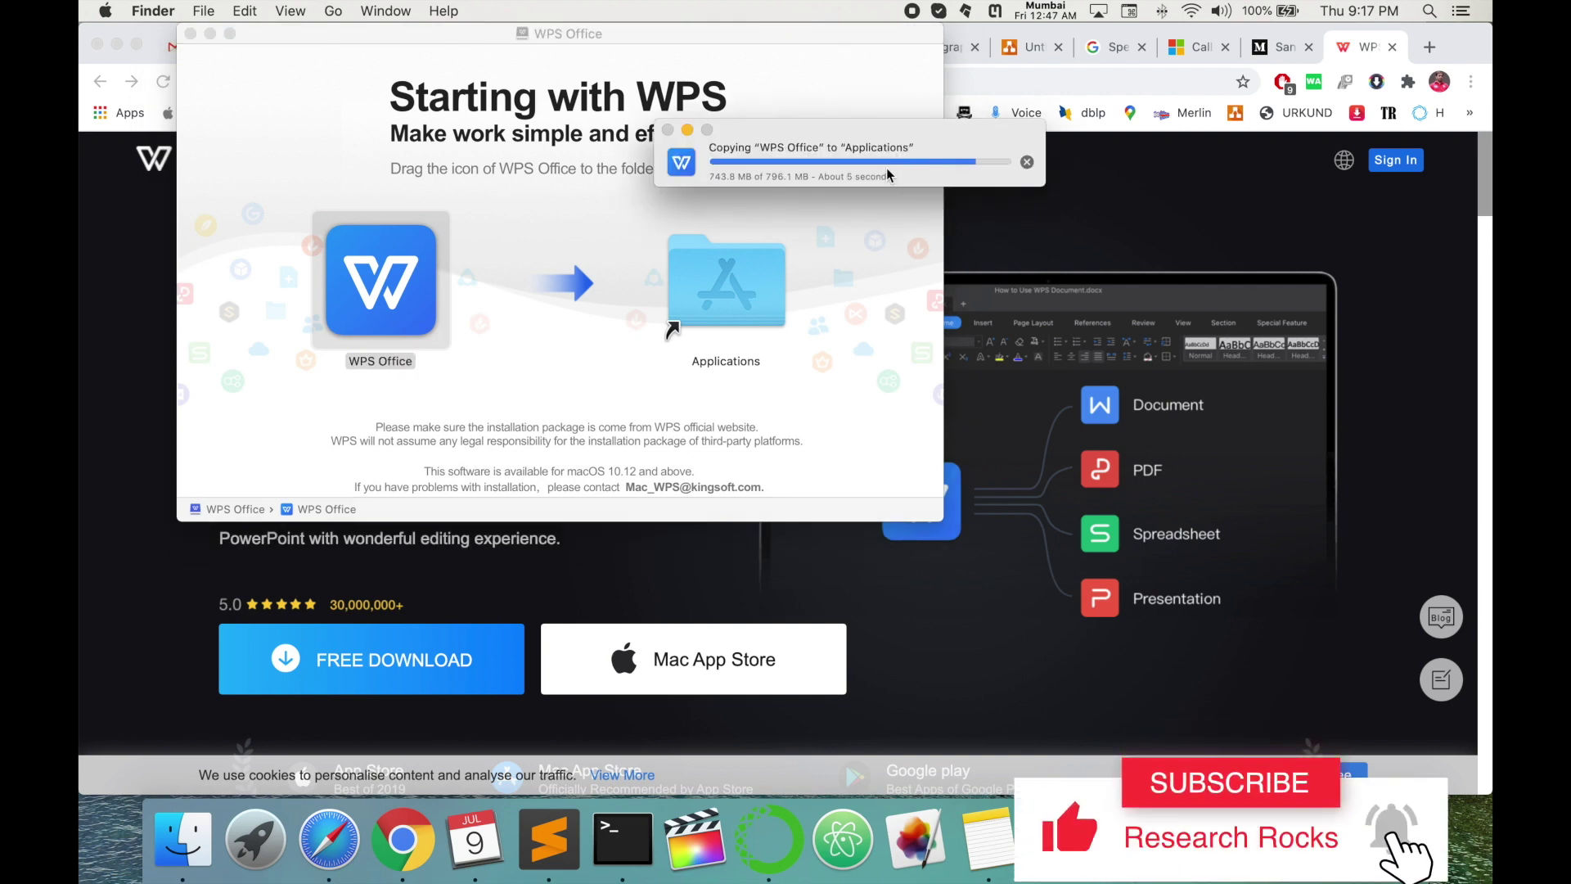
- Launch WPS Office from Launchpad and start a new blank Writer document
click(256, 836)
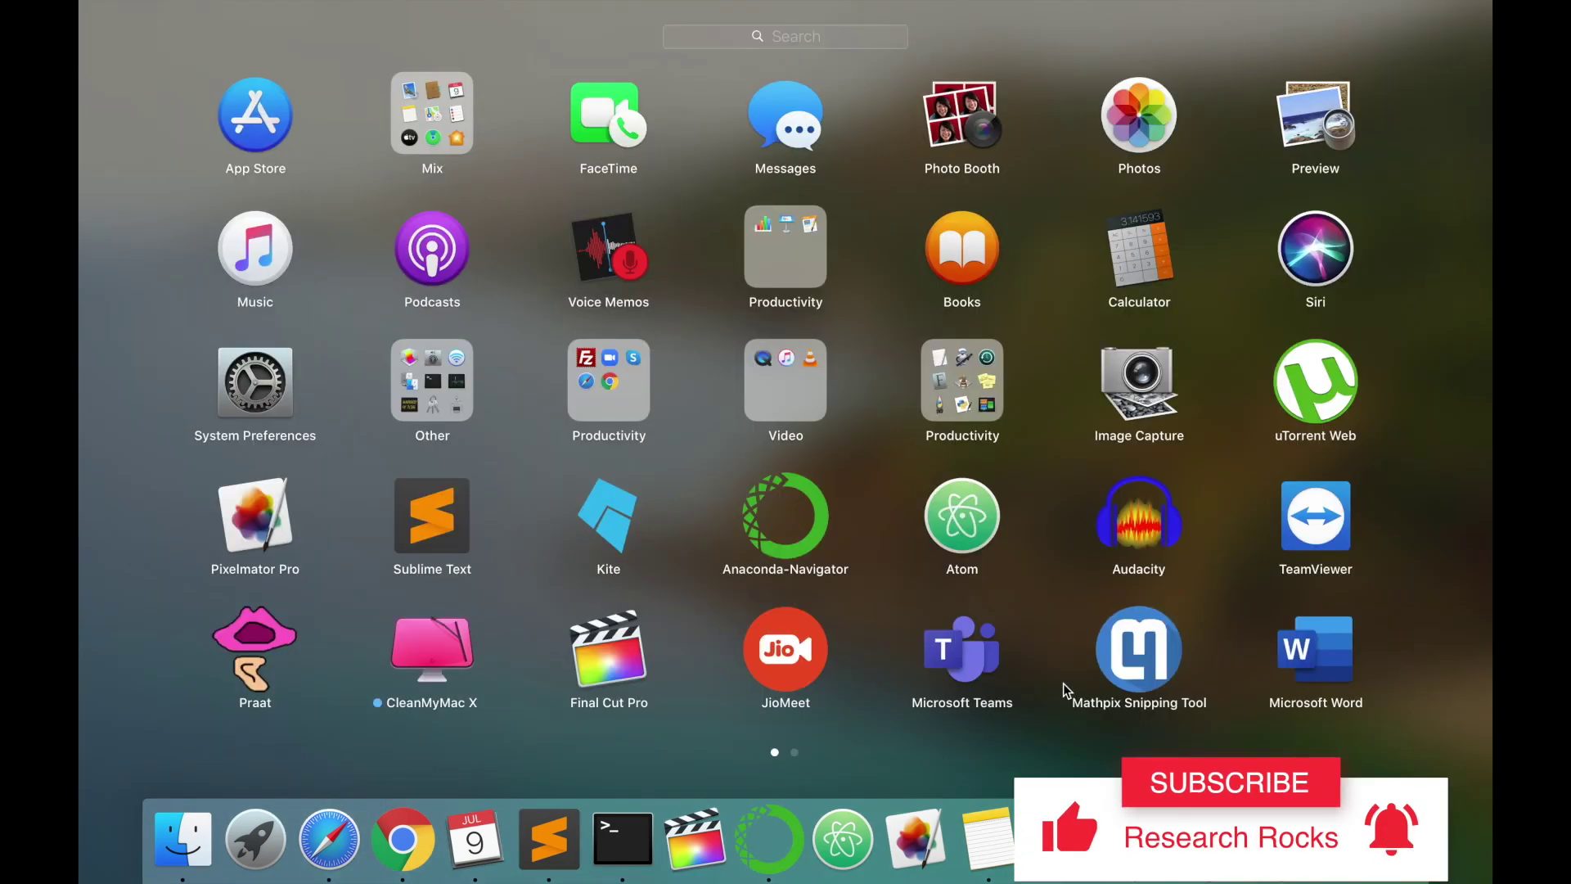
scroll(1064, 683, right, 5)
click(431, 115)
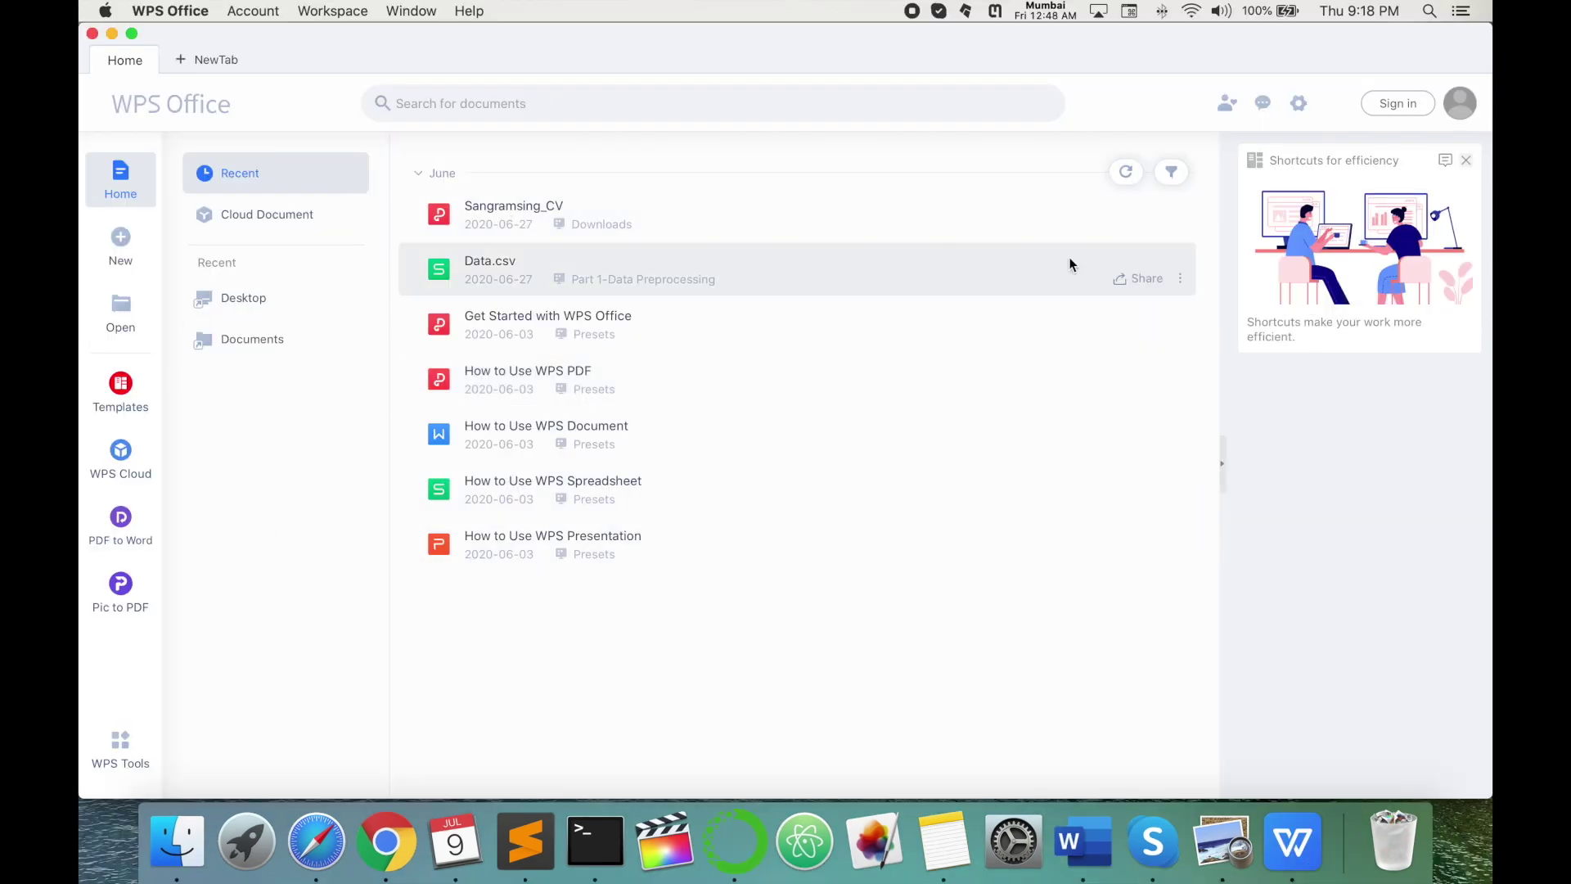
mouse_move(120, 248)
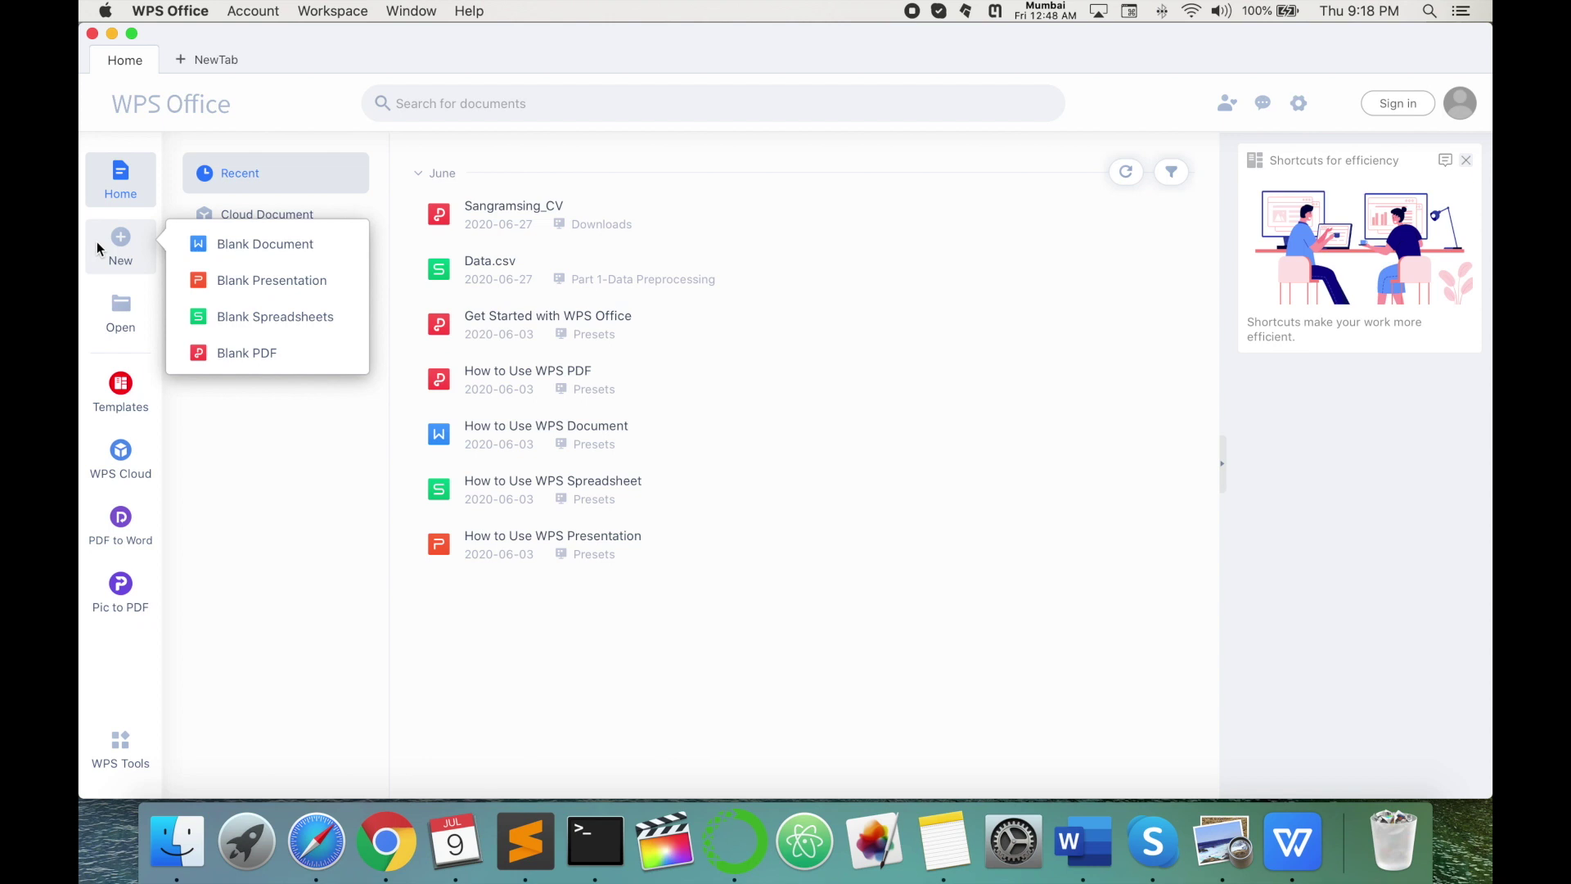
click(246, 214)
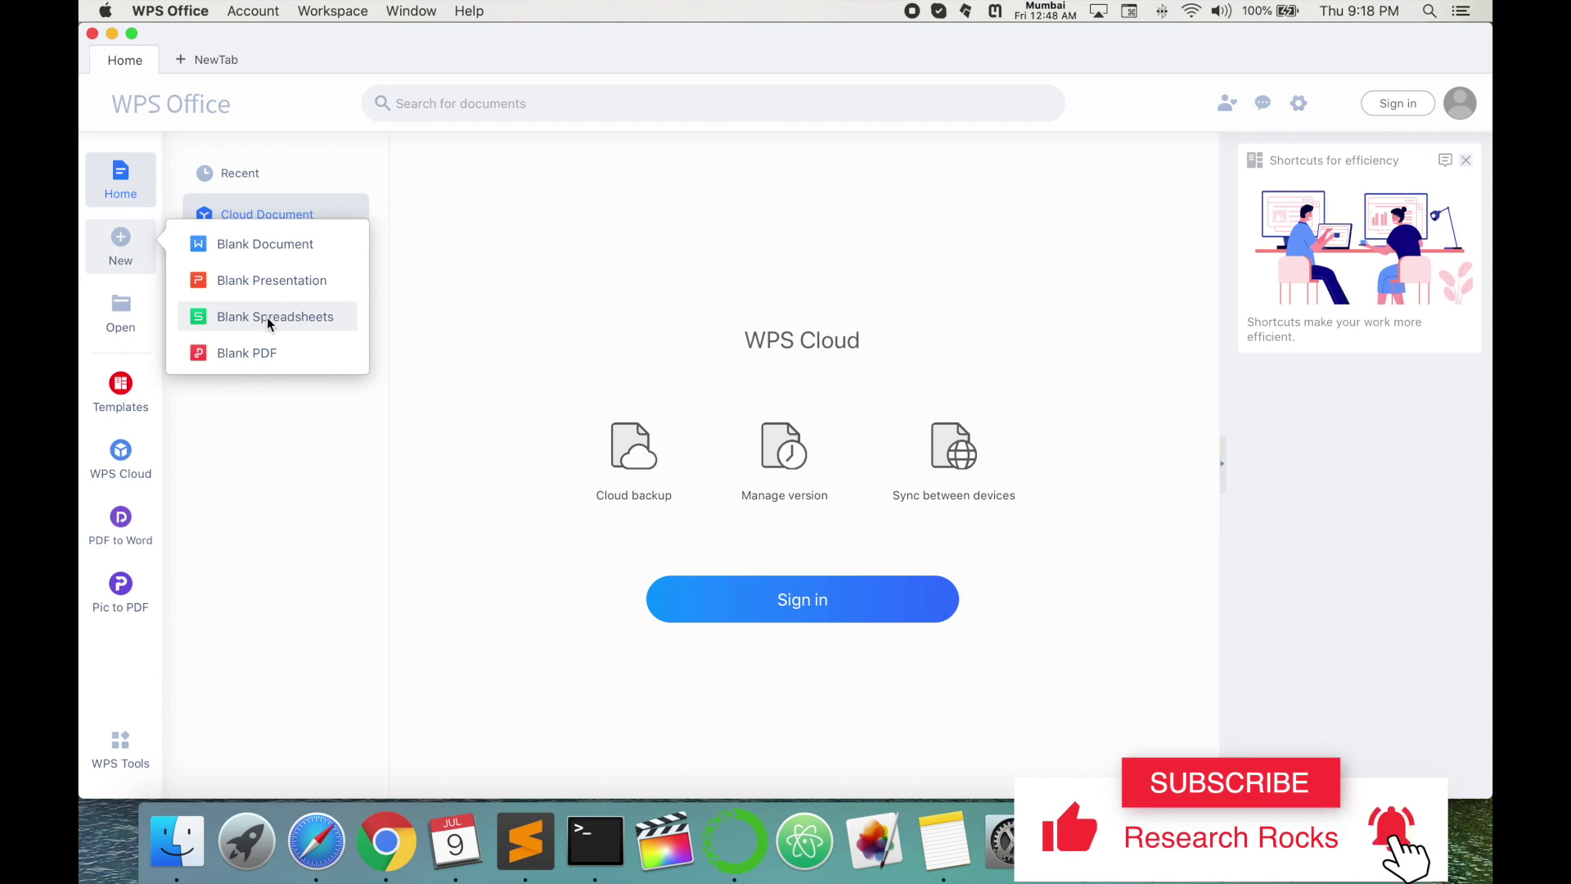
click(272, 244)
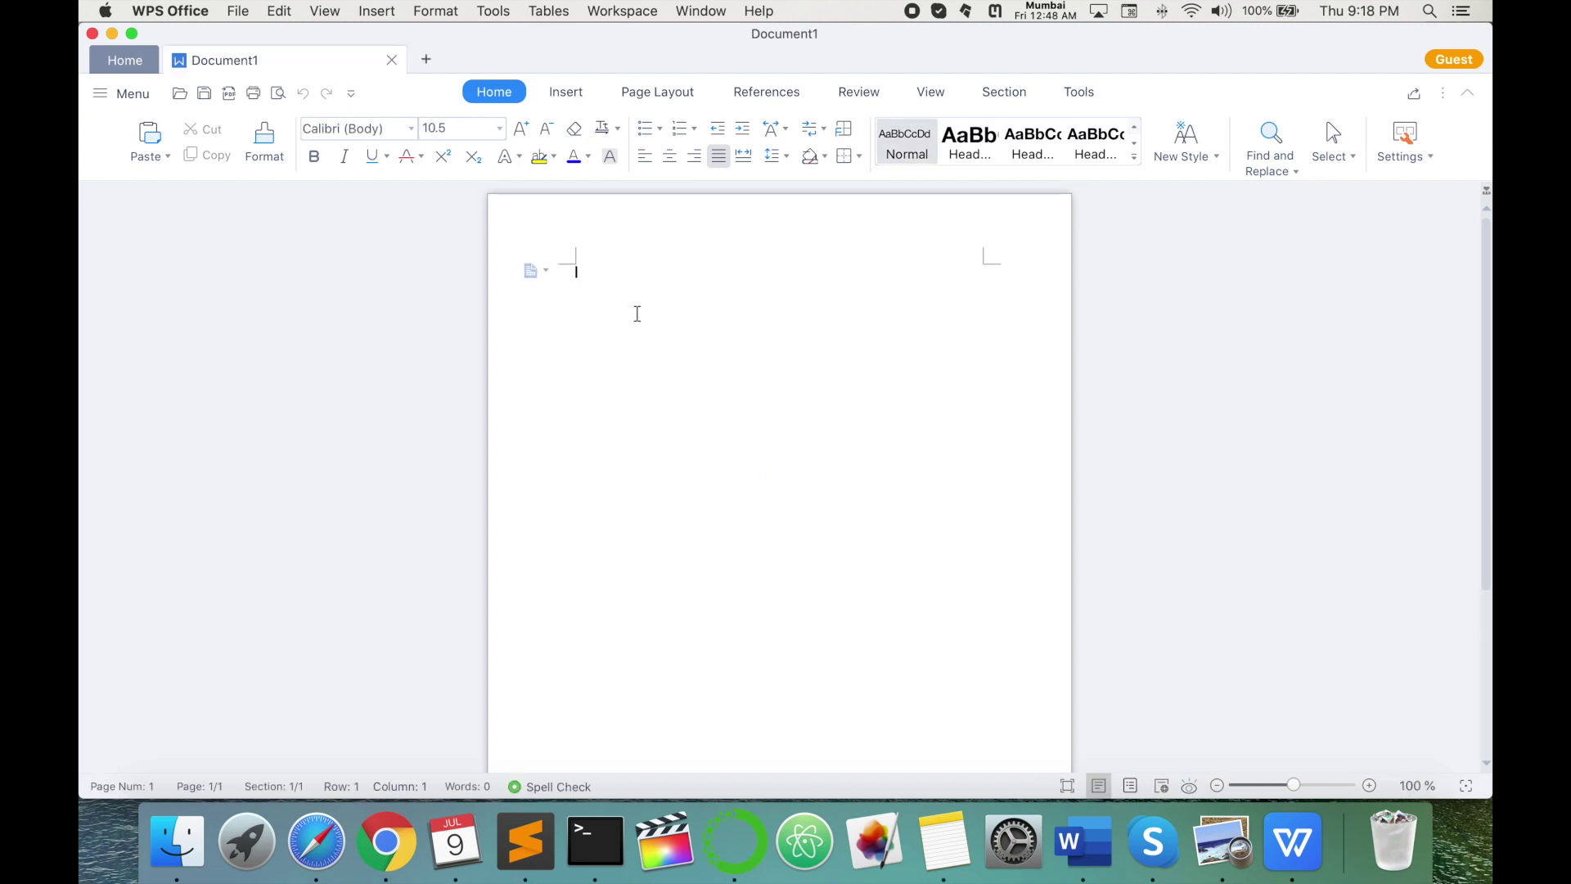
- Add blank lines, then log in to WPS via Google and check the account options
key(Return)
key(Return)
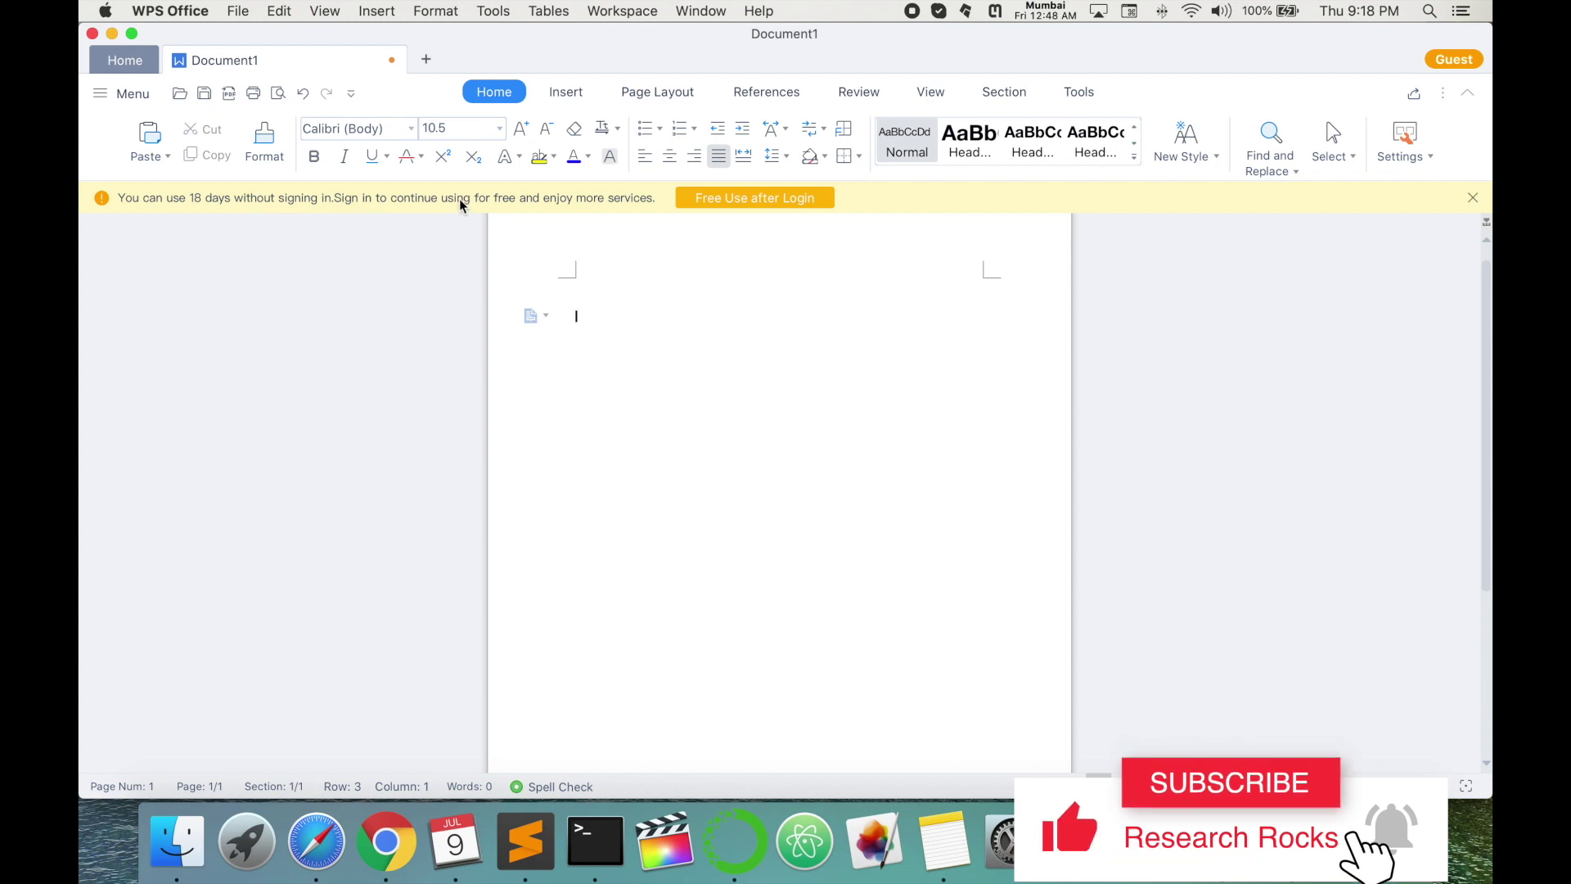
click(735, 205)
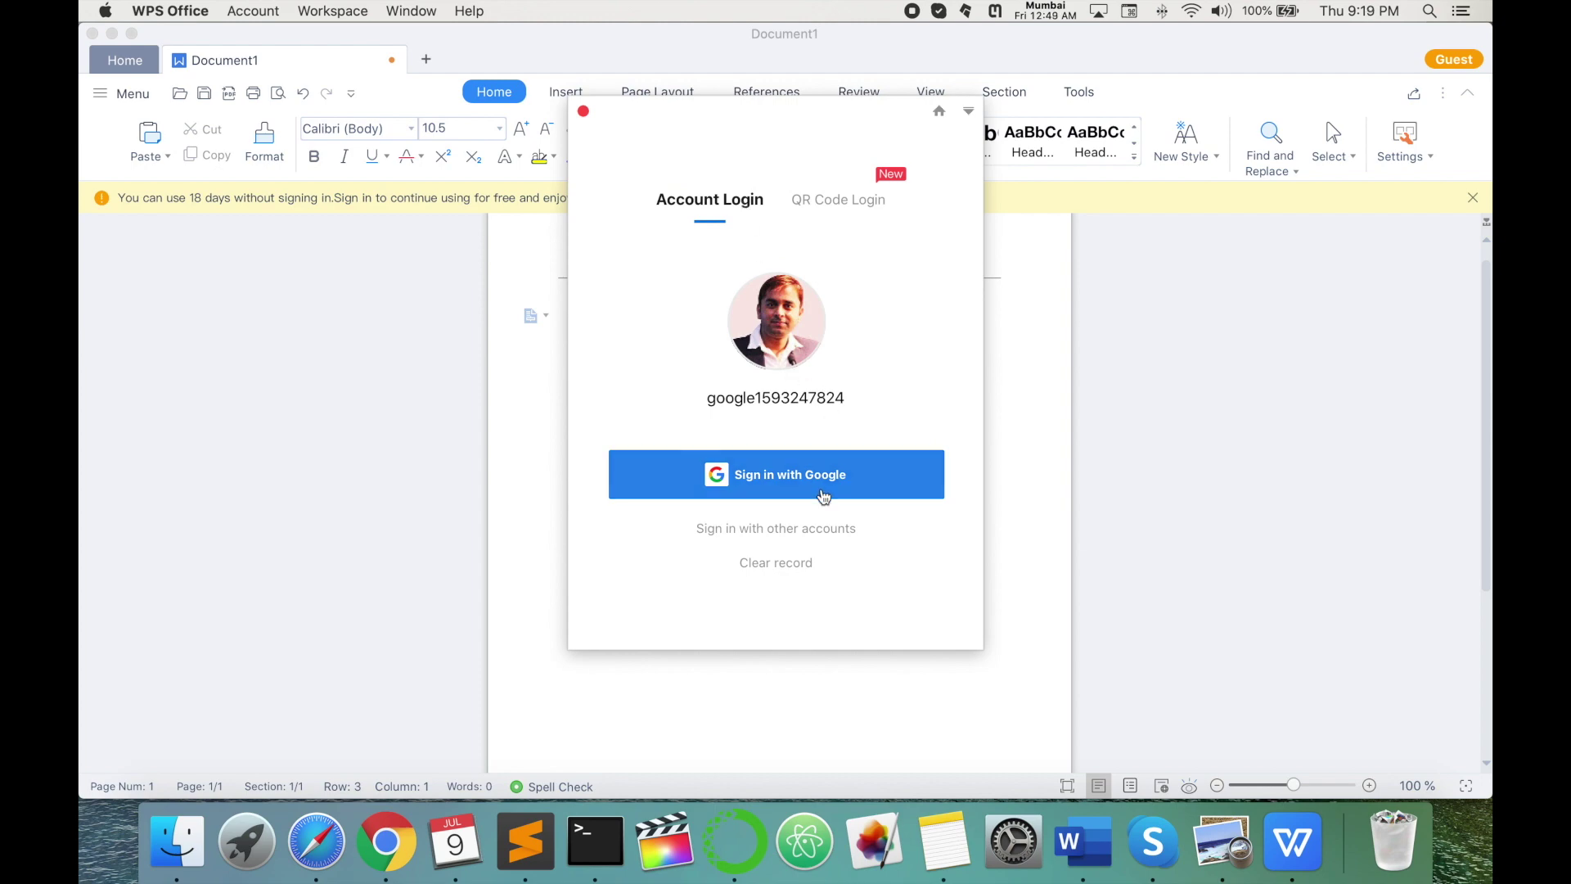
click(823, 495)
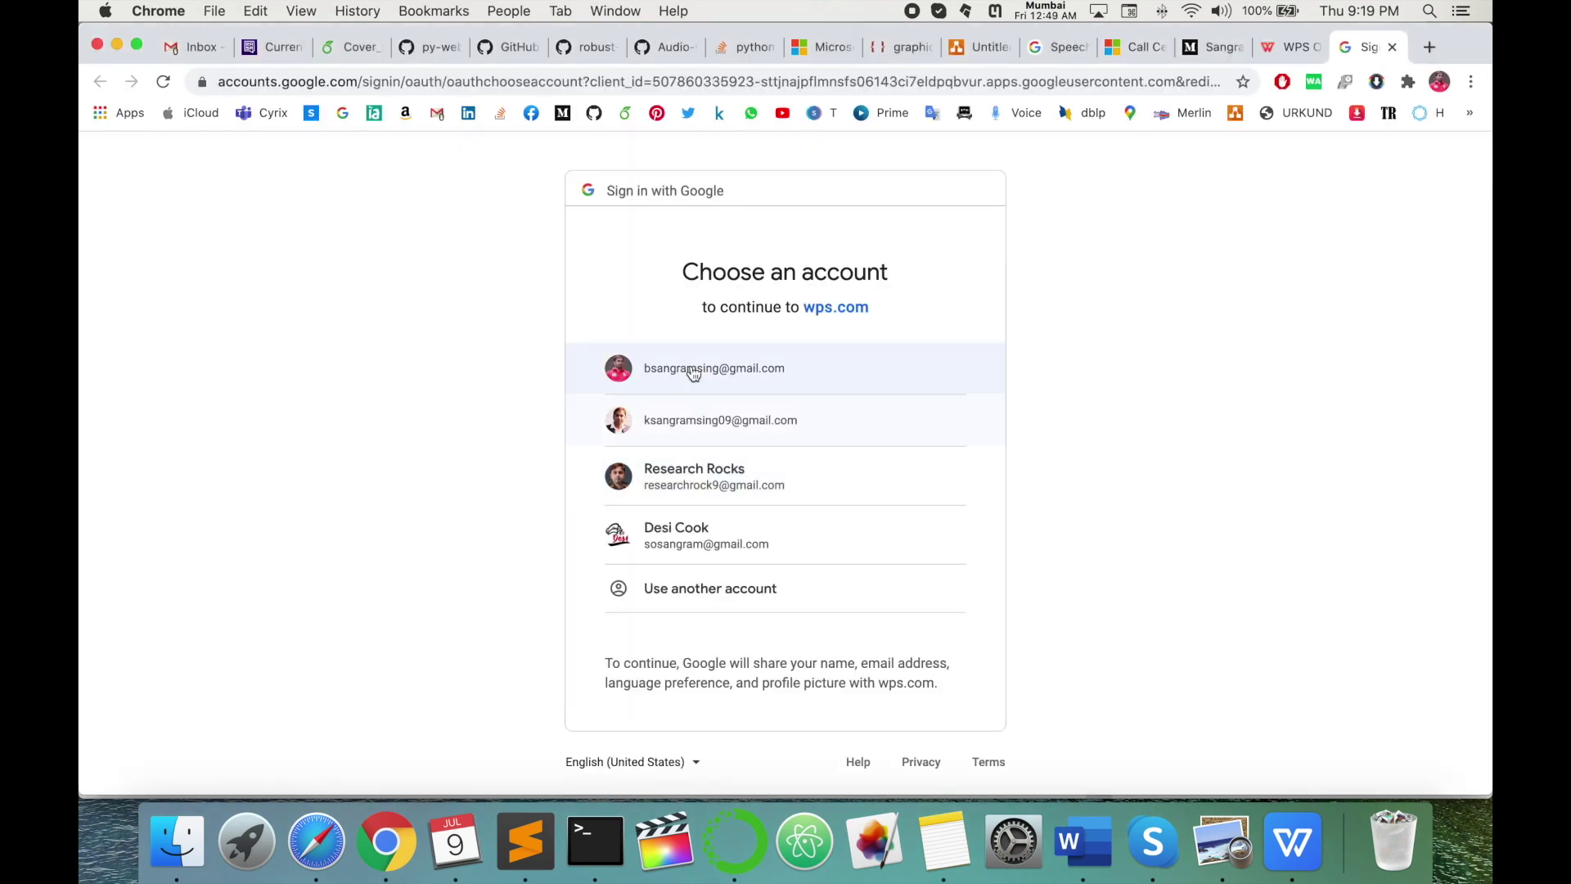
click(694, 475)
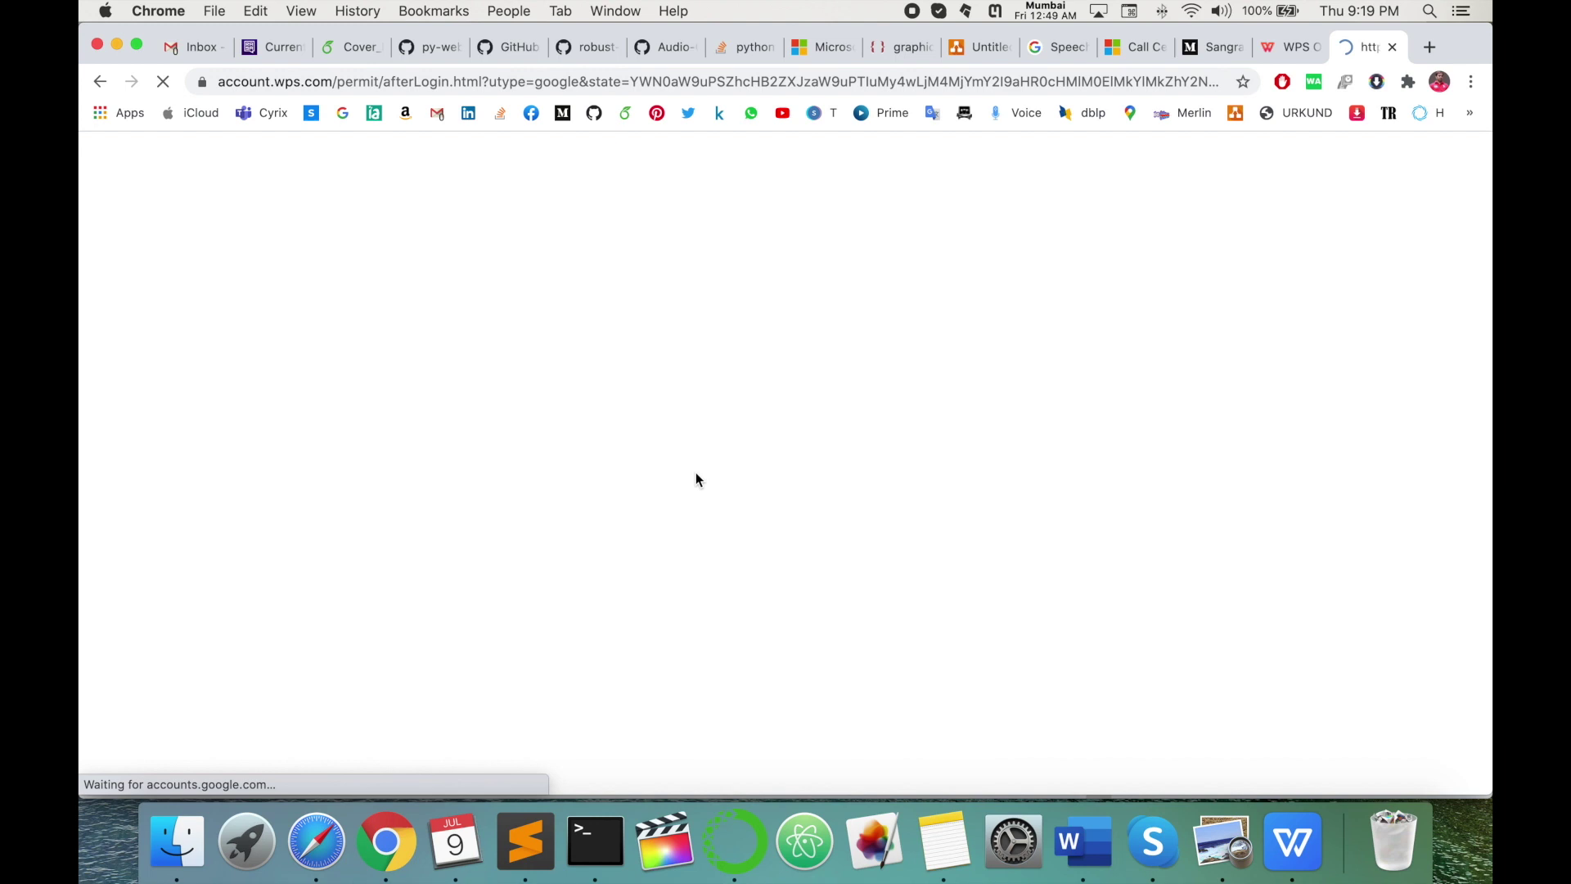
click(1293, 841)
click(1360, 58)
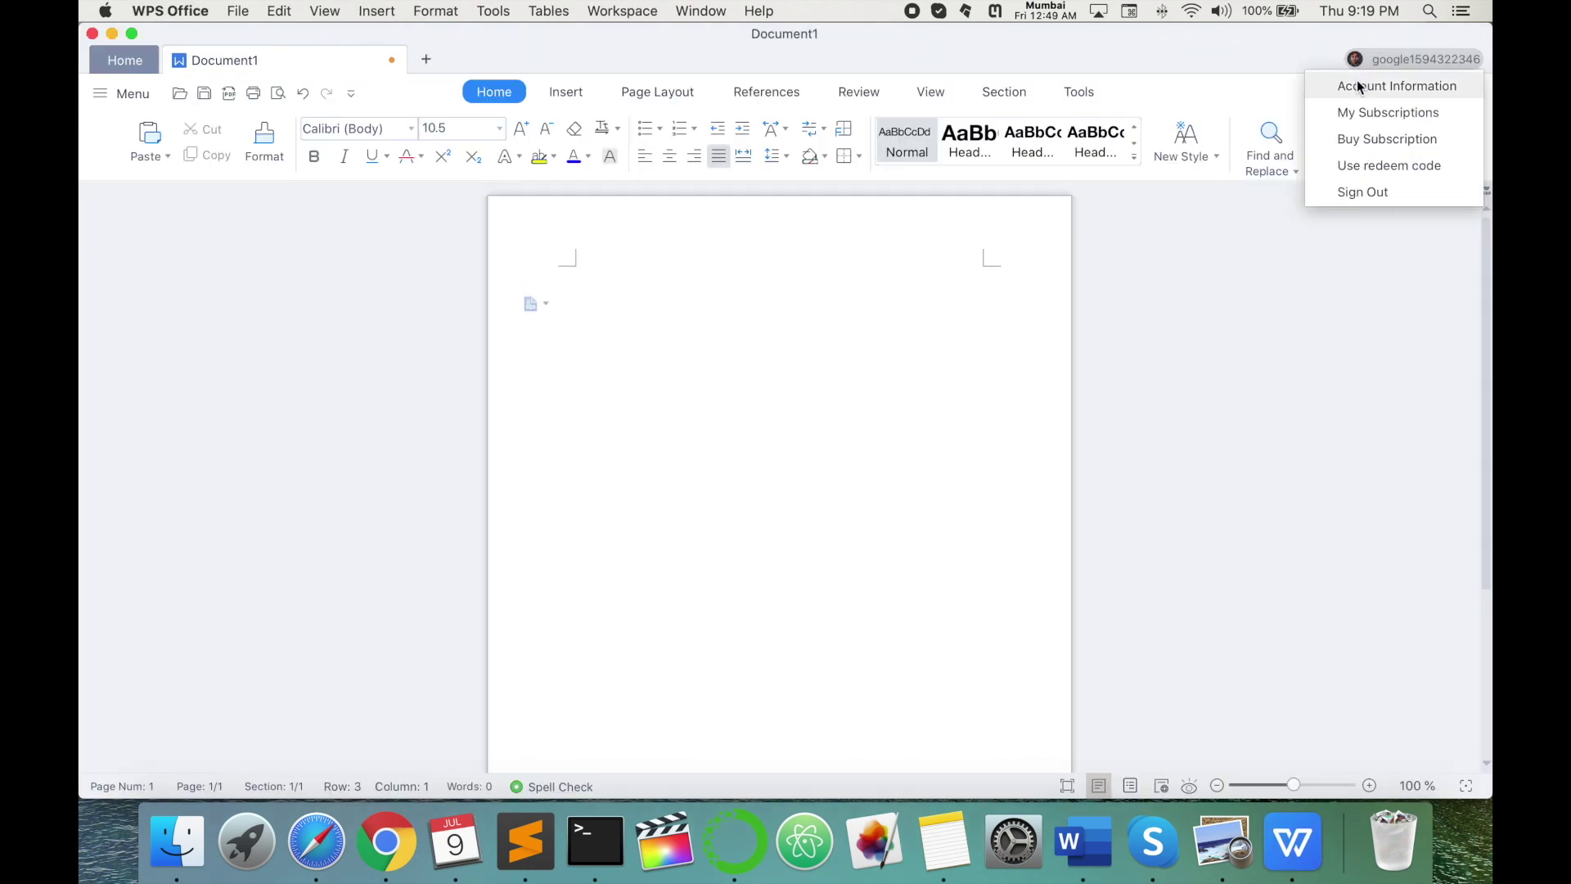
- Type 'Hello Research Rocks' and format it centred, size 56, in red
click(807, 366)
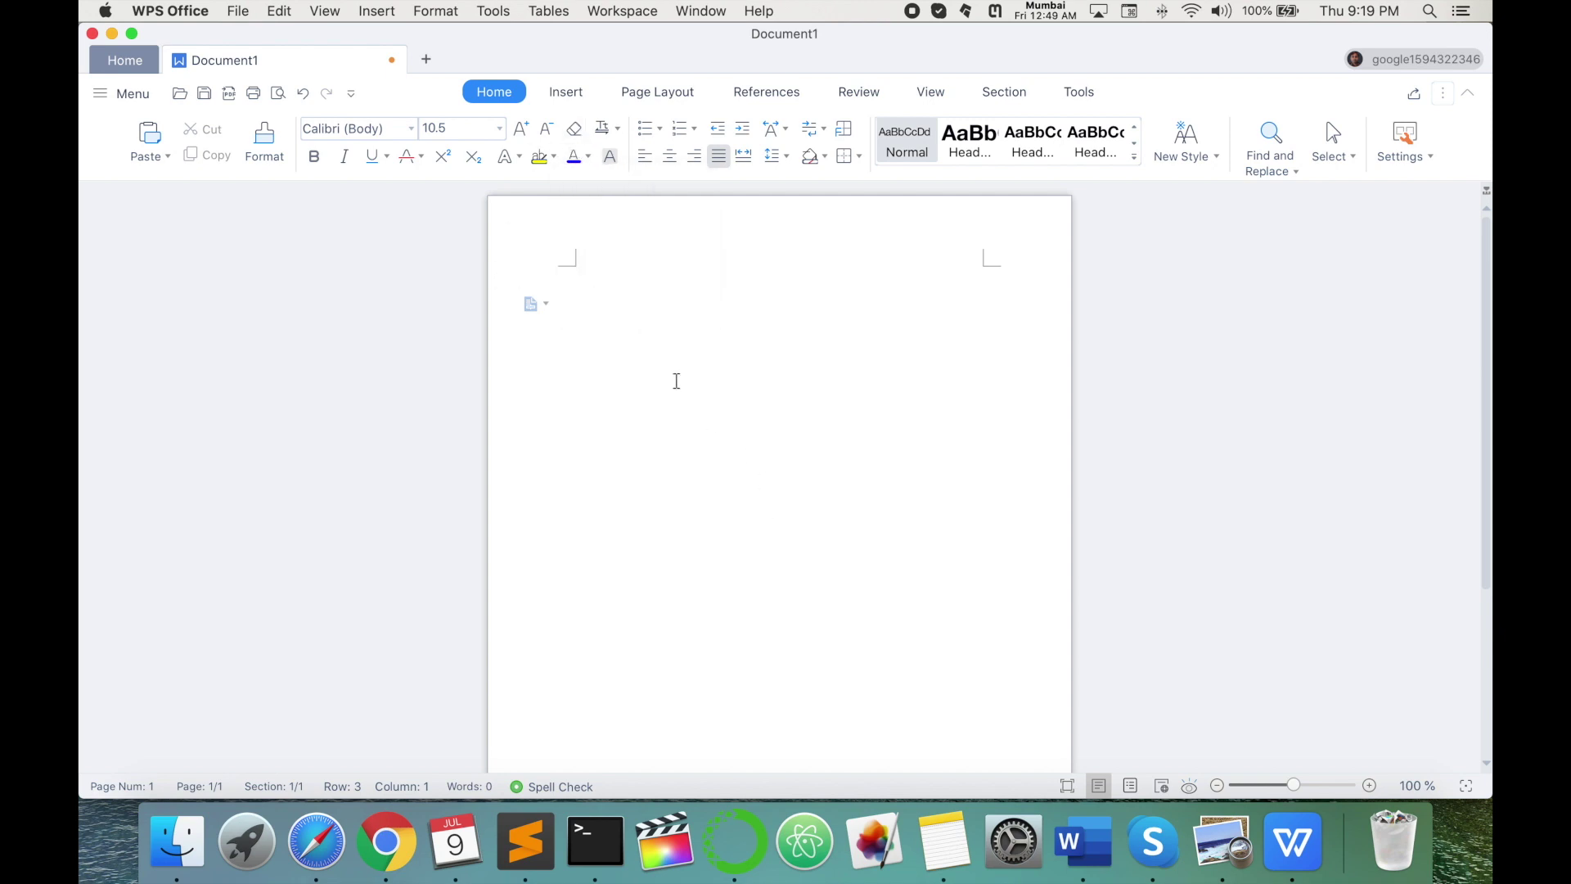
text(Hello Research Rocks)
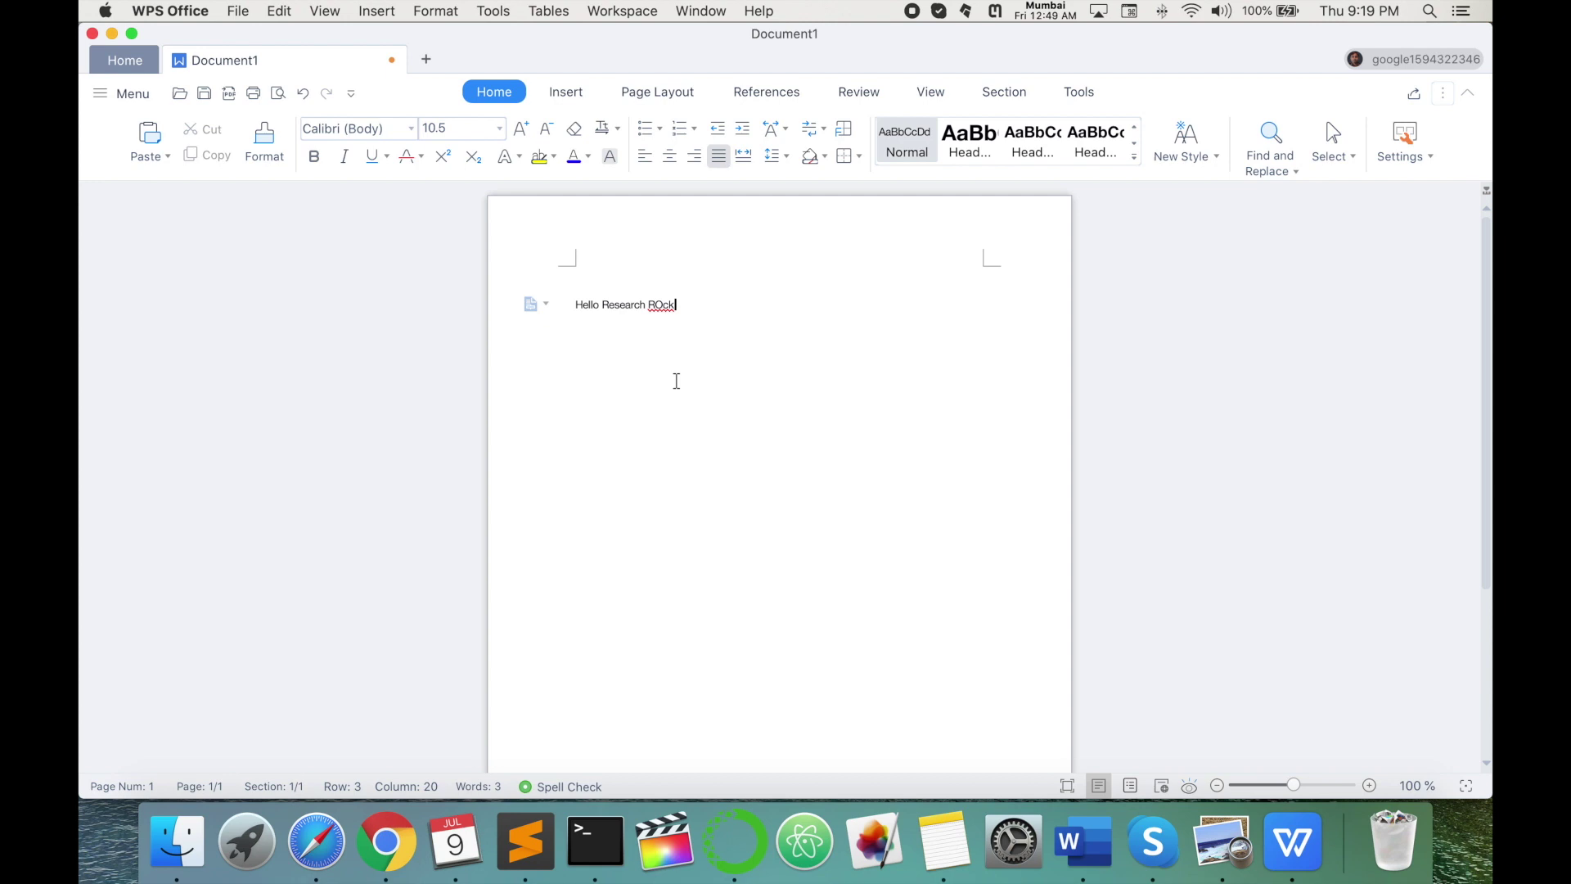
key(super+a)
click(669, 157)
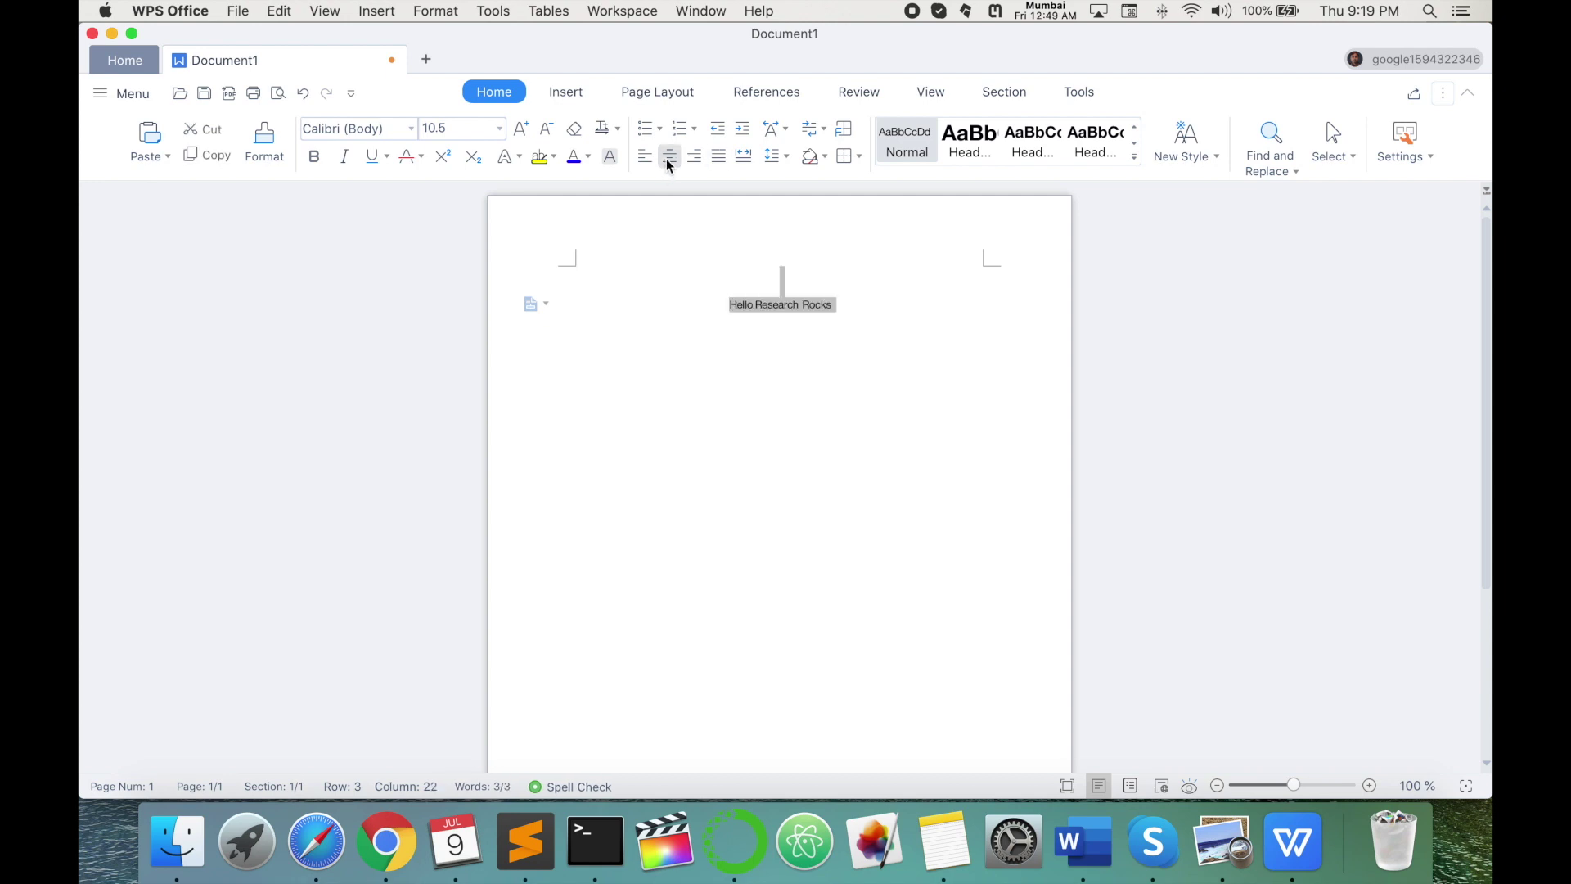
click(501, 129)
click(432, 521)
click(574, 156)
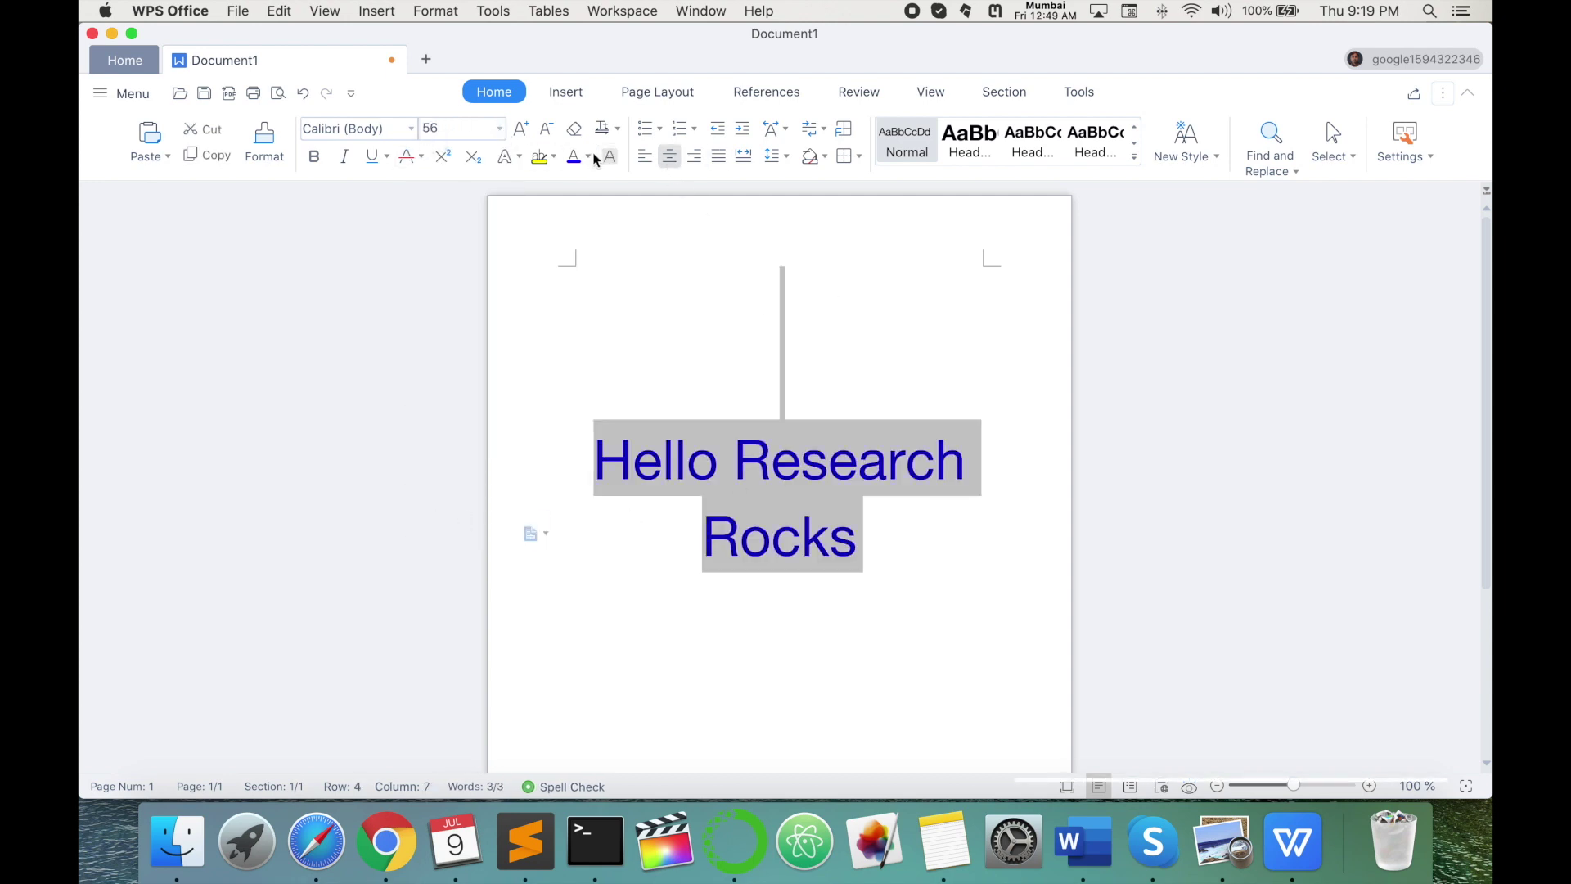
click(598, 408)
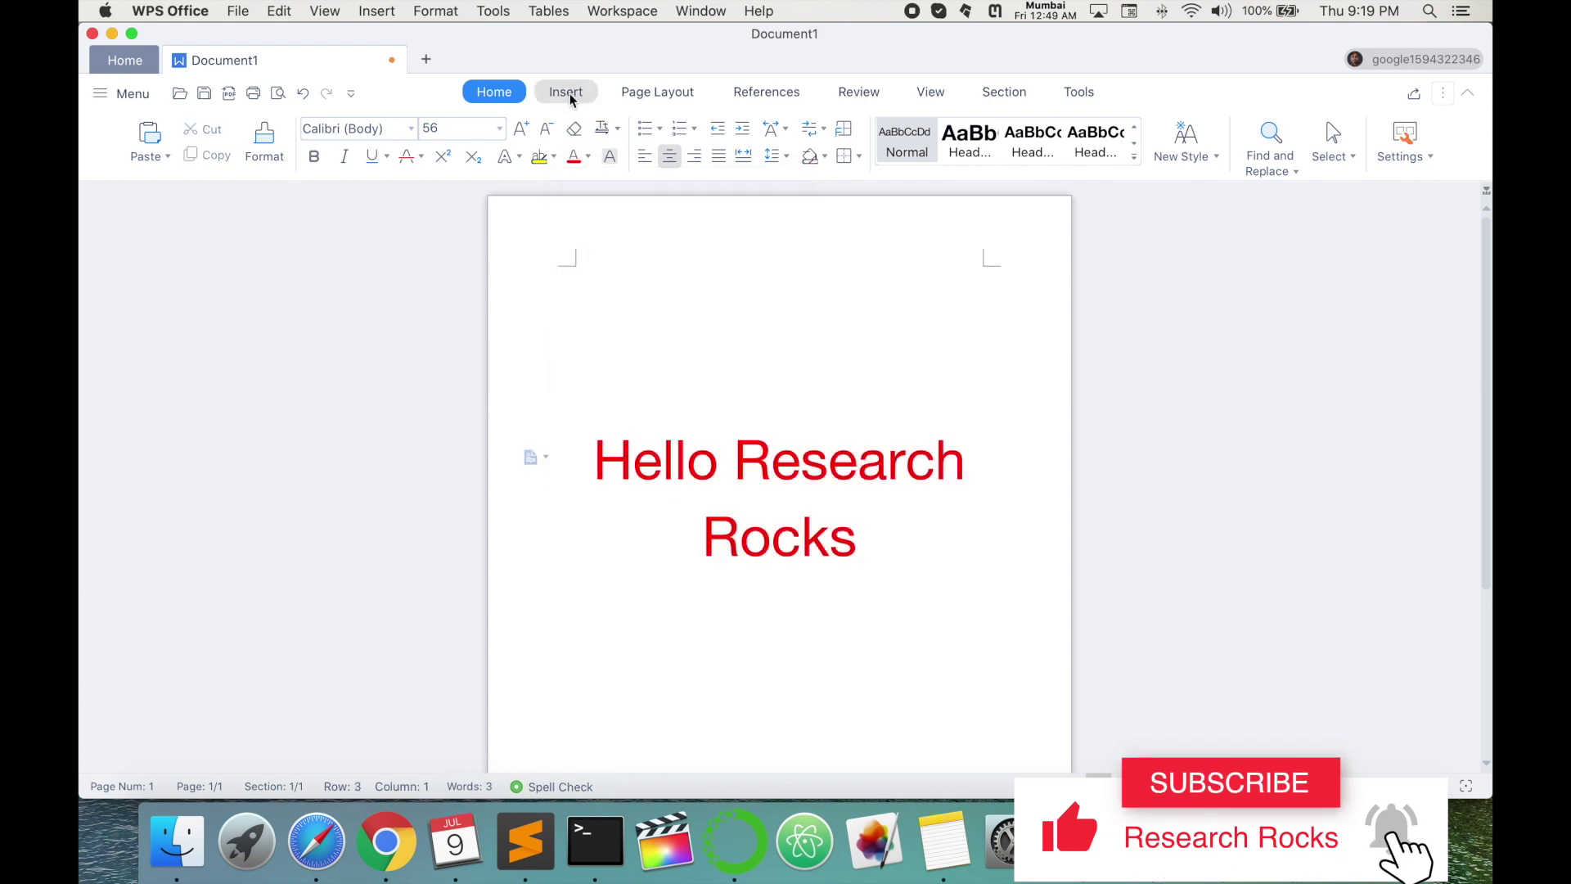
click(565, 92)
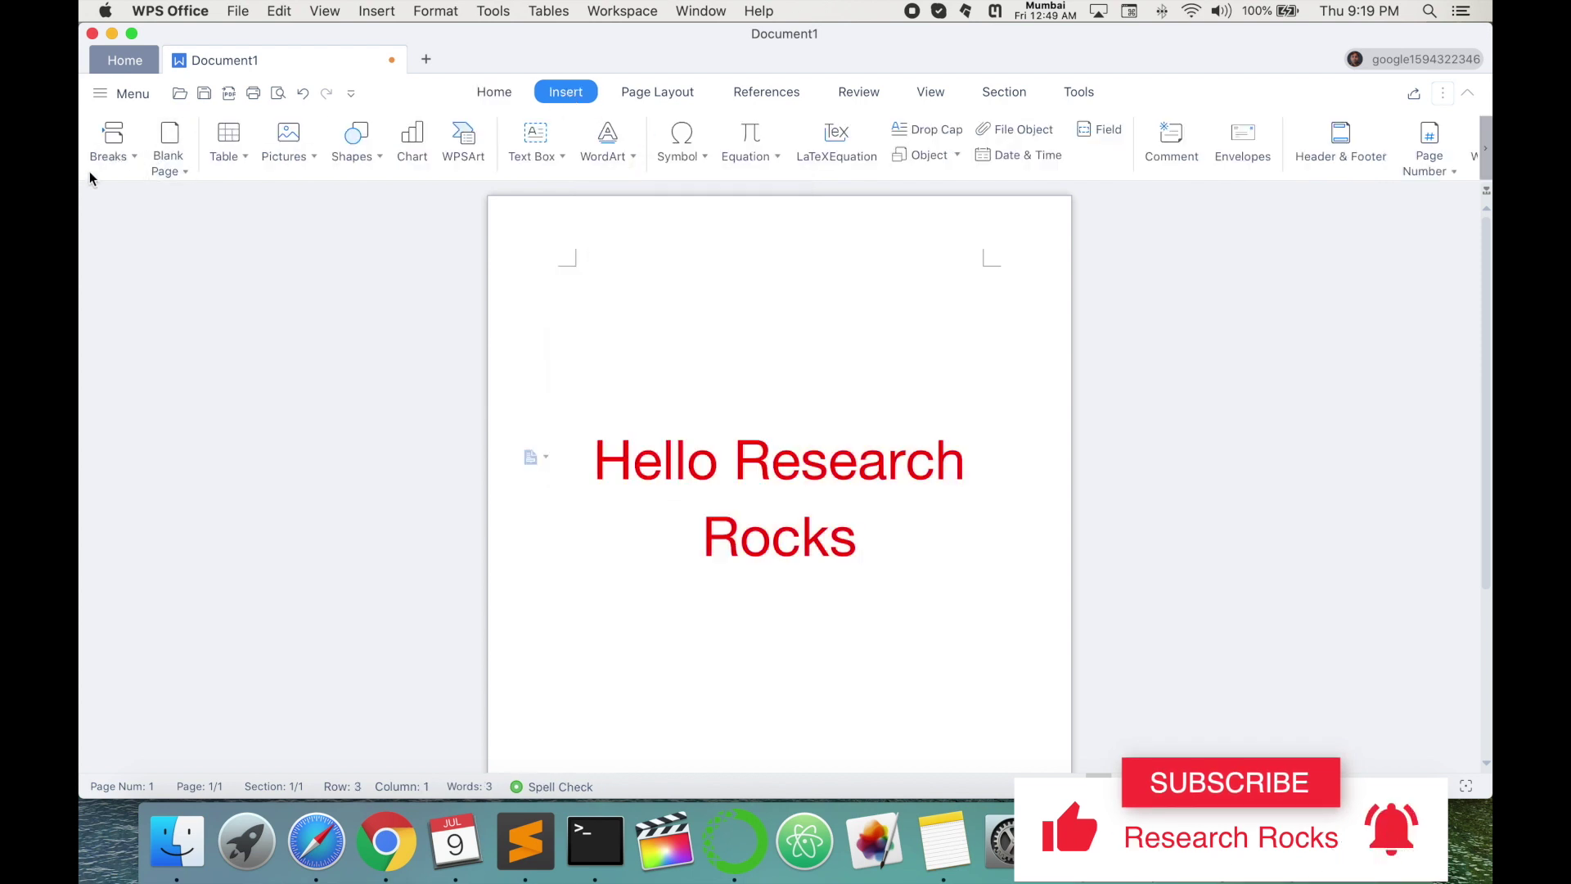
- Insert three blank pages after the Hello Research Rocks page
click(163, 144)
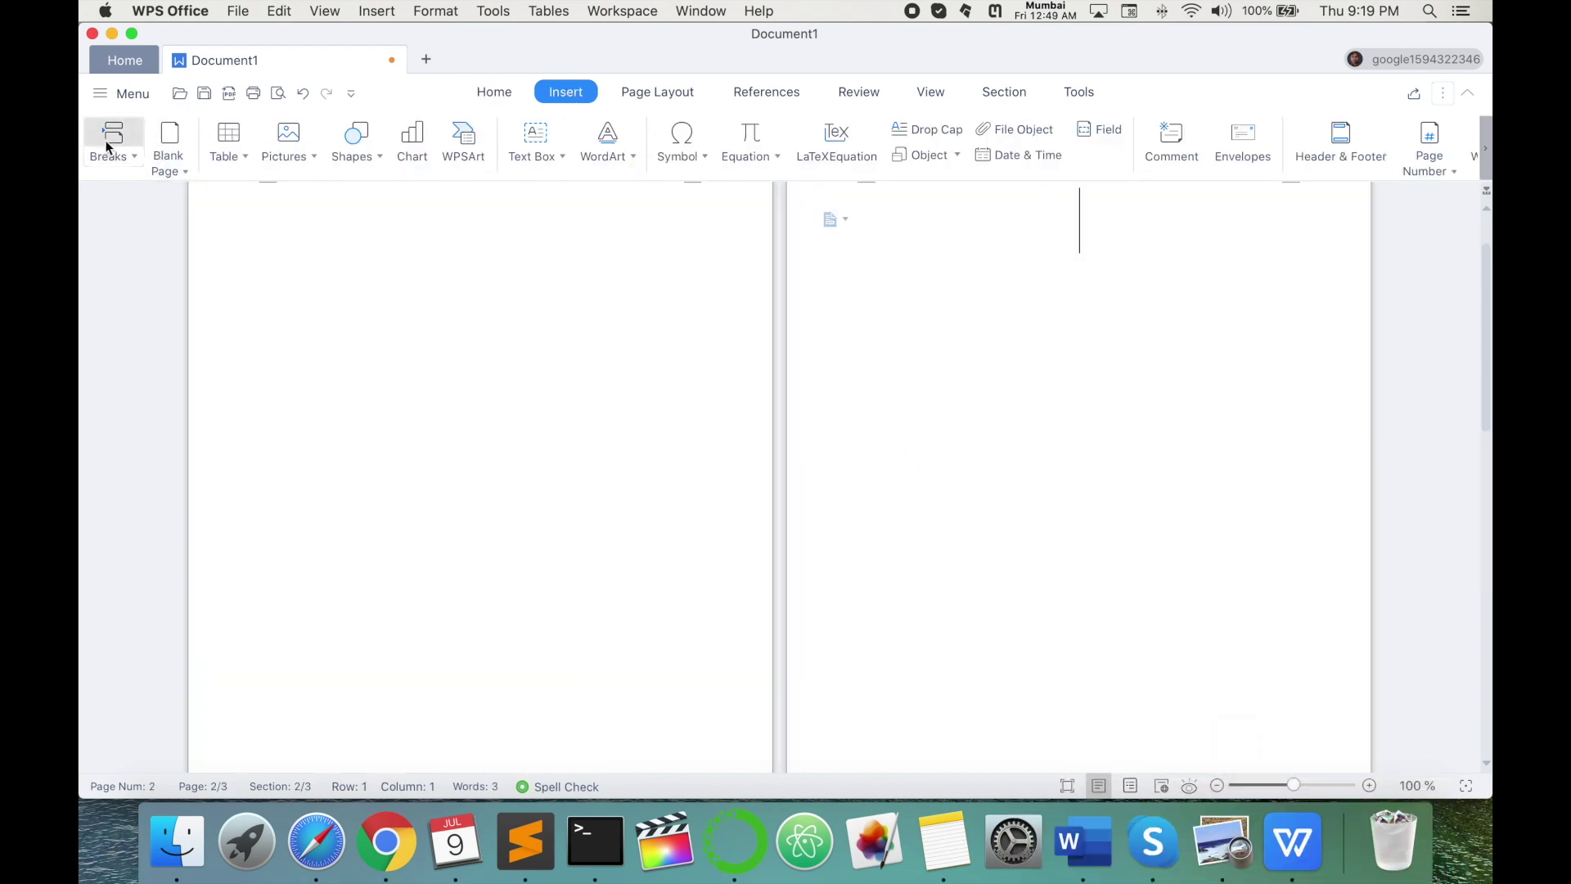
click(111, 135)
click(166, 137)
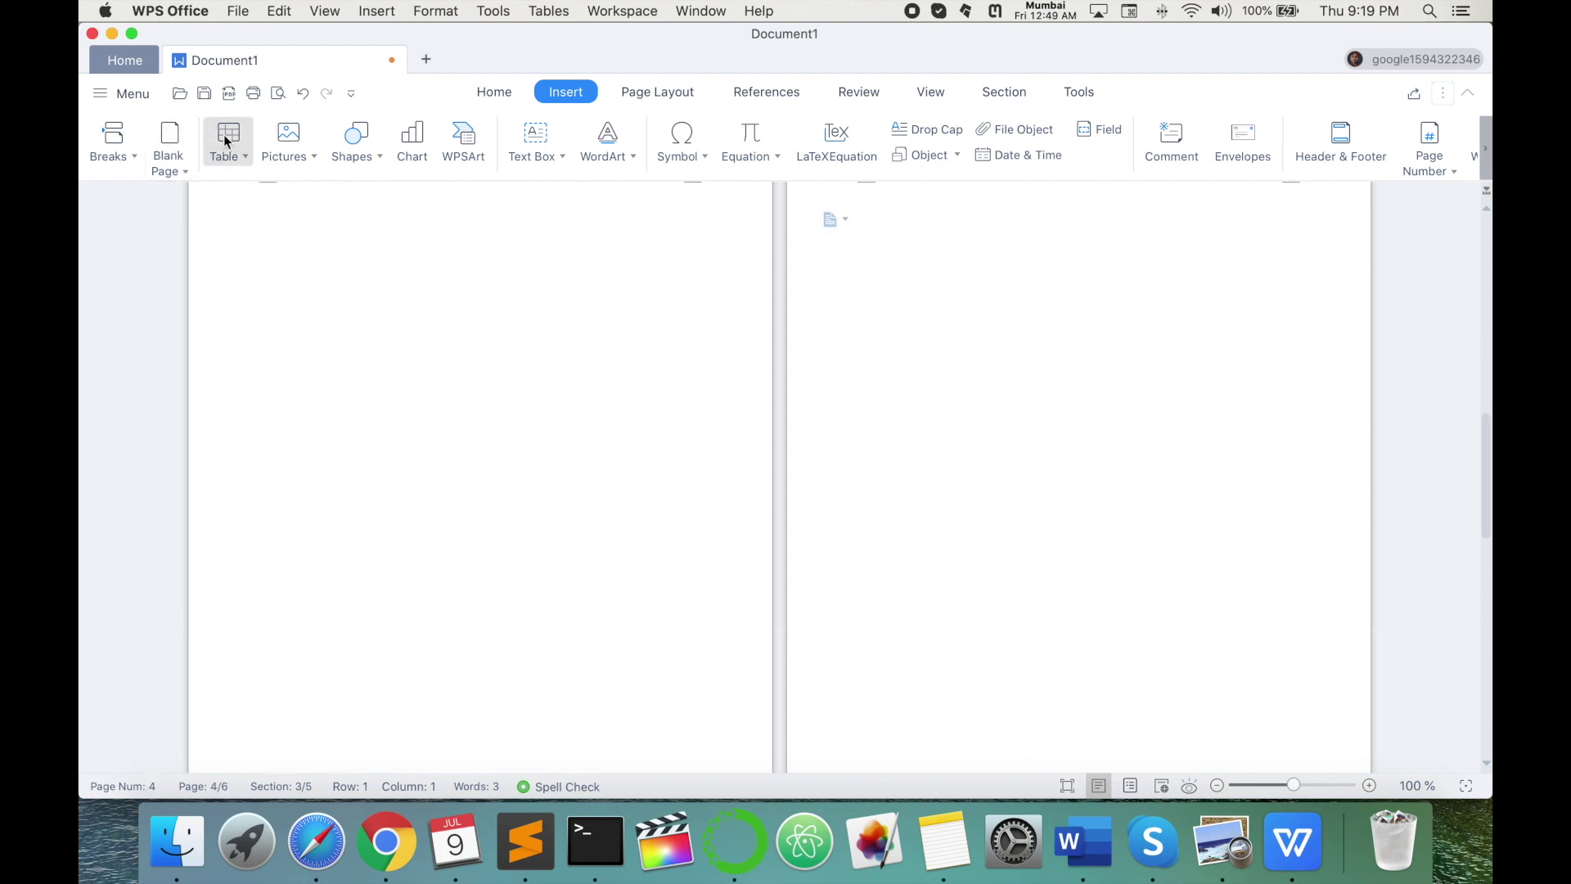
- Preview the table grid, picture chooser and shapes list without inserting anything
click(227, 140)
click(287, 137)
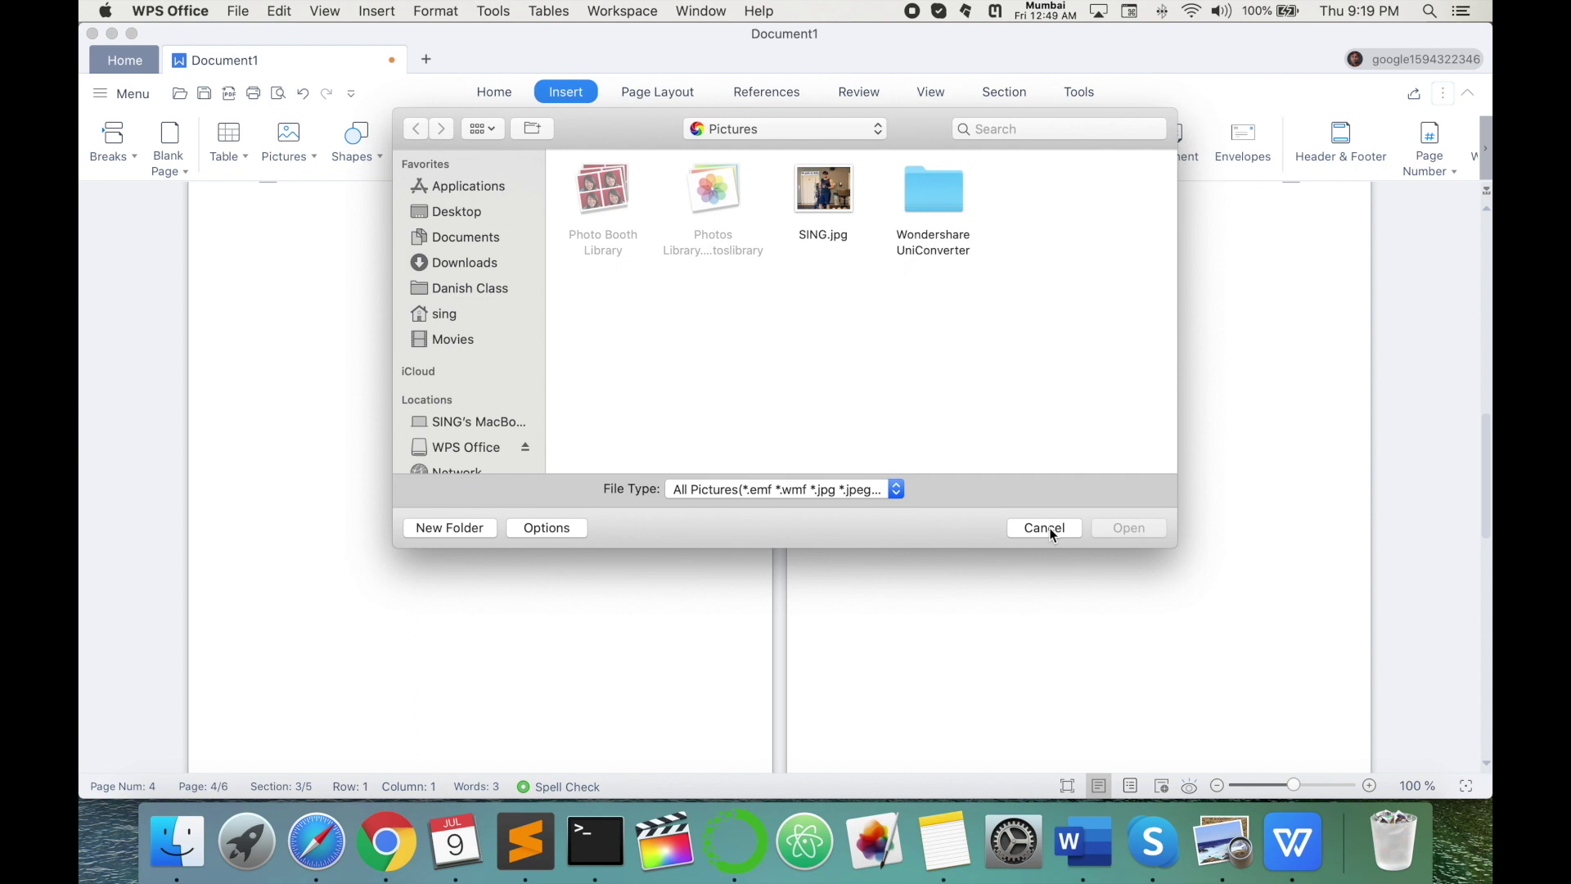
click(1048, 528)
click(356, 139)
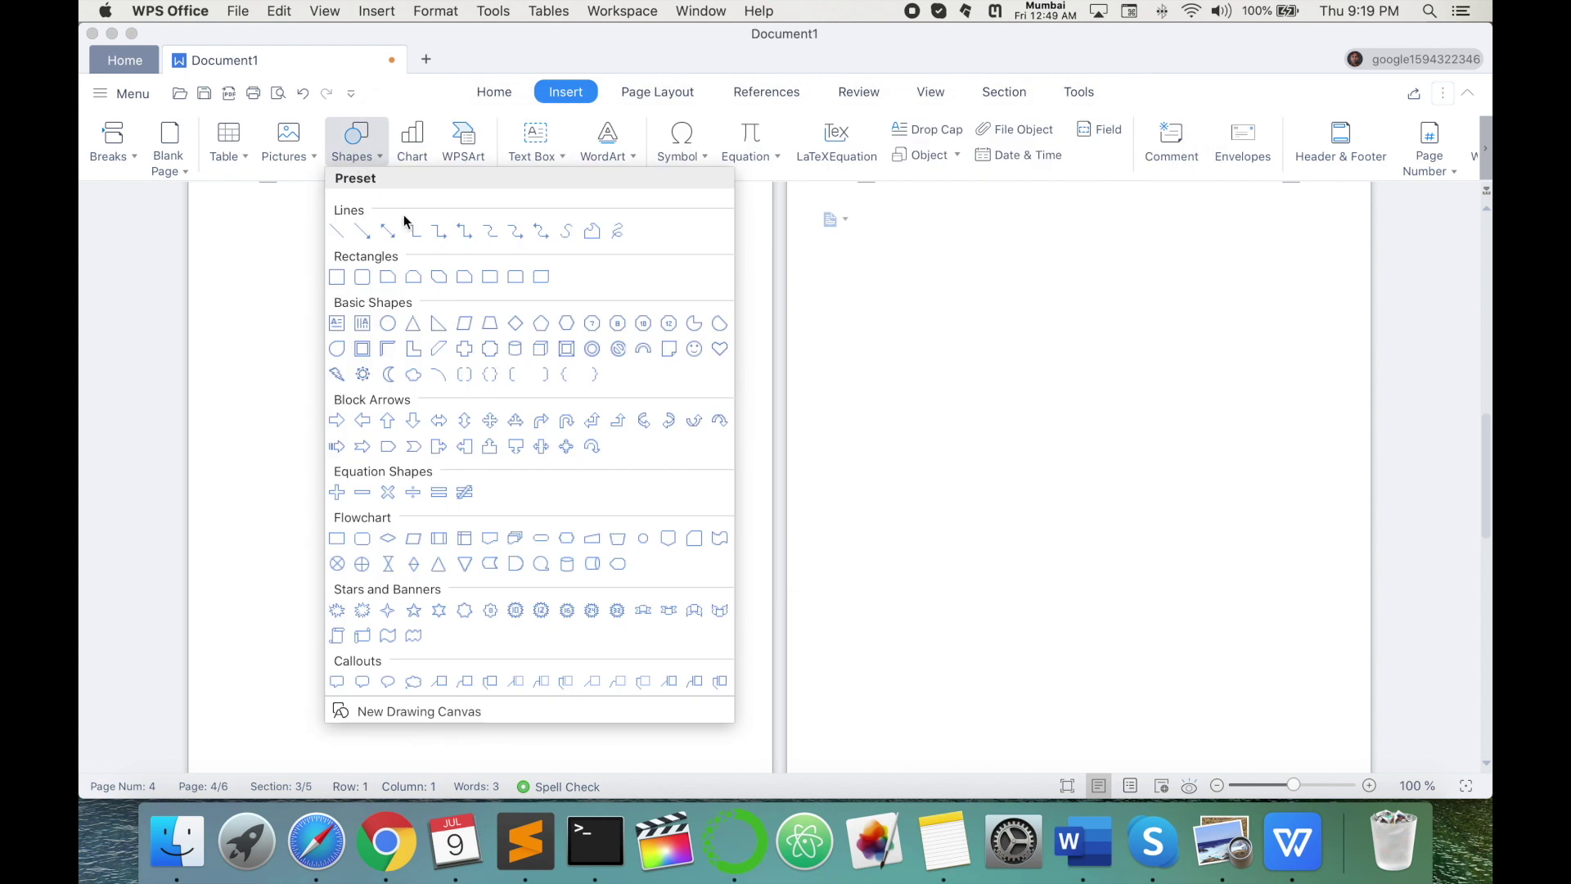
click(1042, 308)
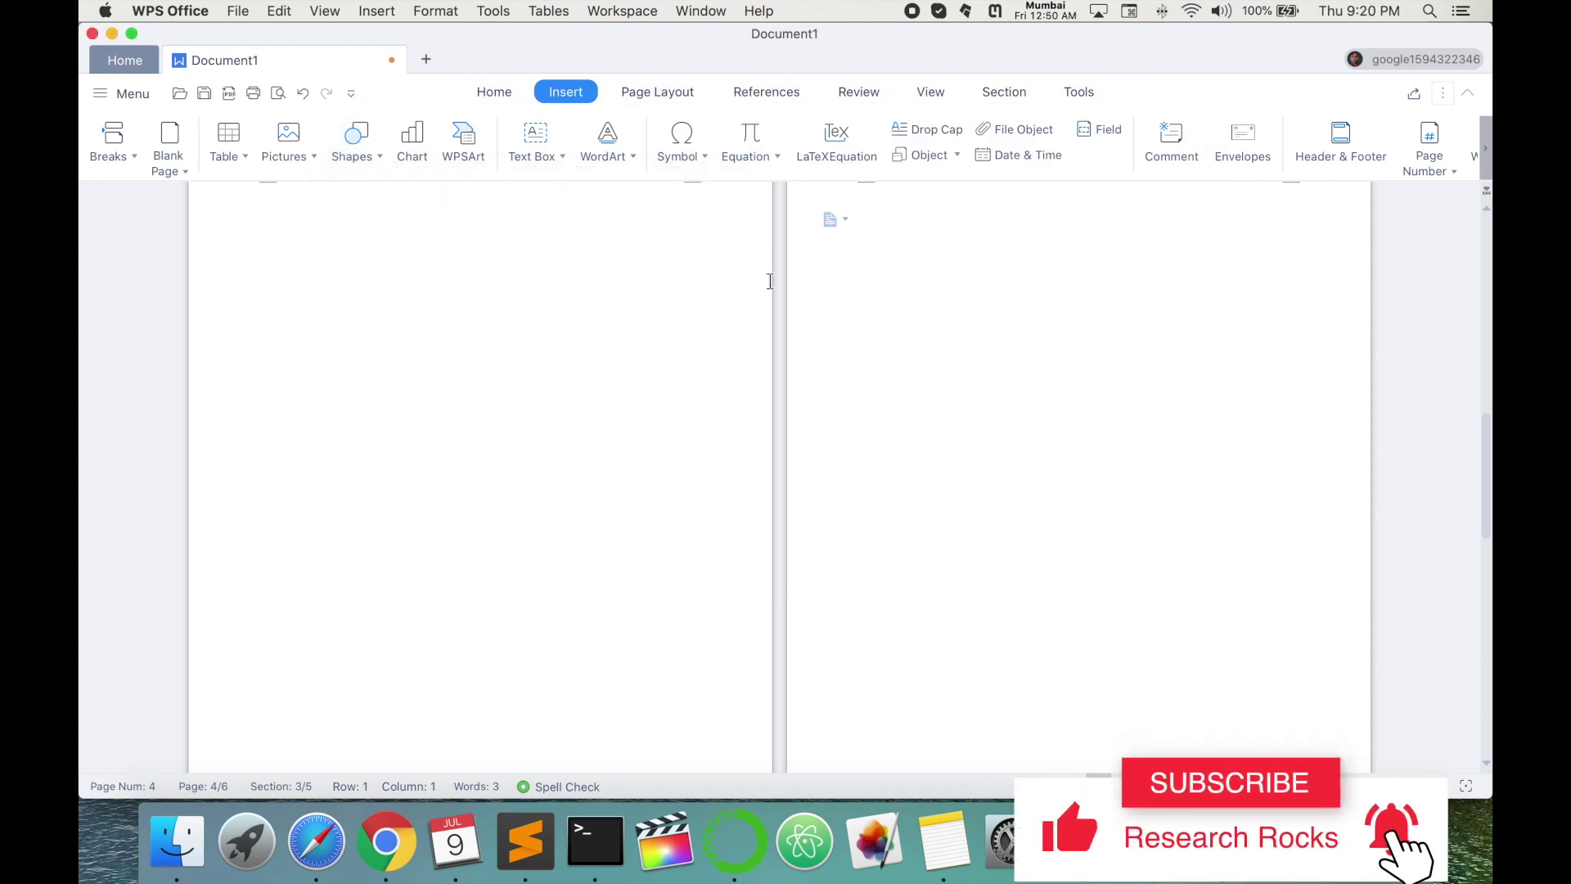
- Browse the Page Layout, References, Review, View and Section ribbon options
click(663, 95)
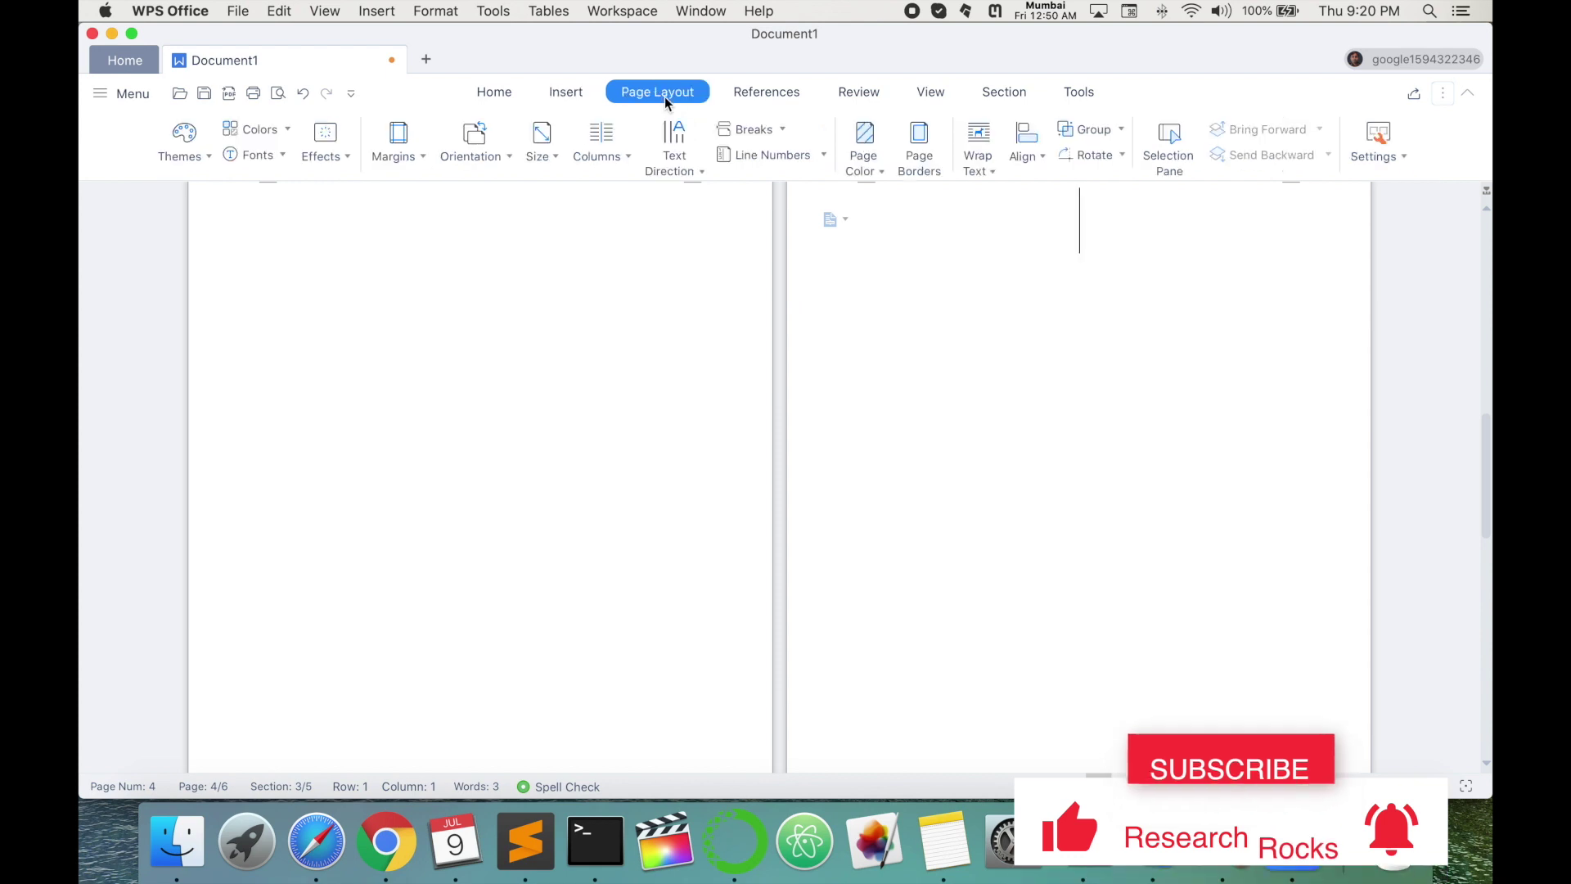
click(769, 97)
click(860, 94)
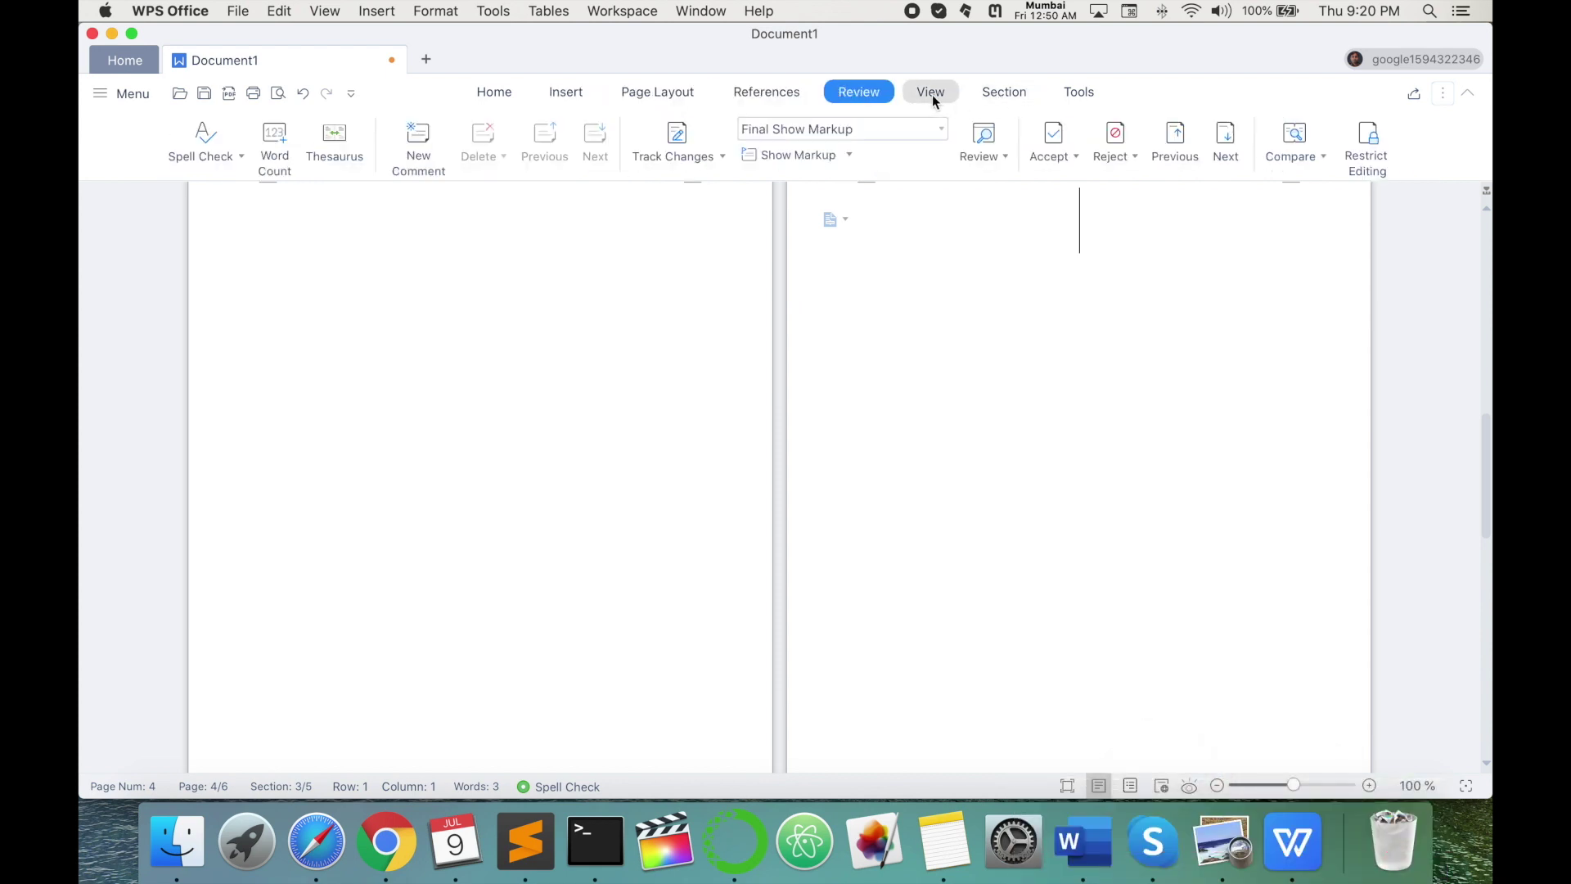
click(933, 98)
click(988, 97)
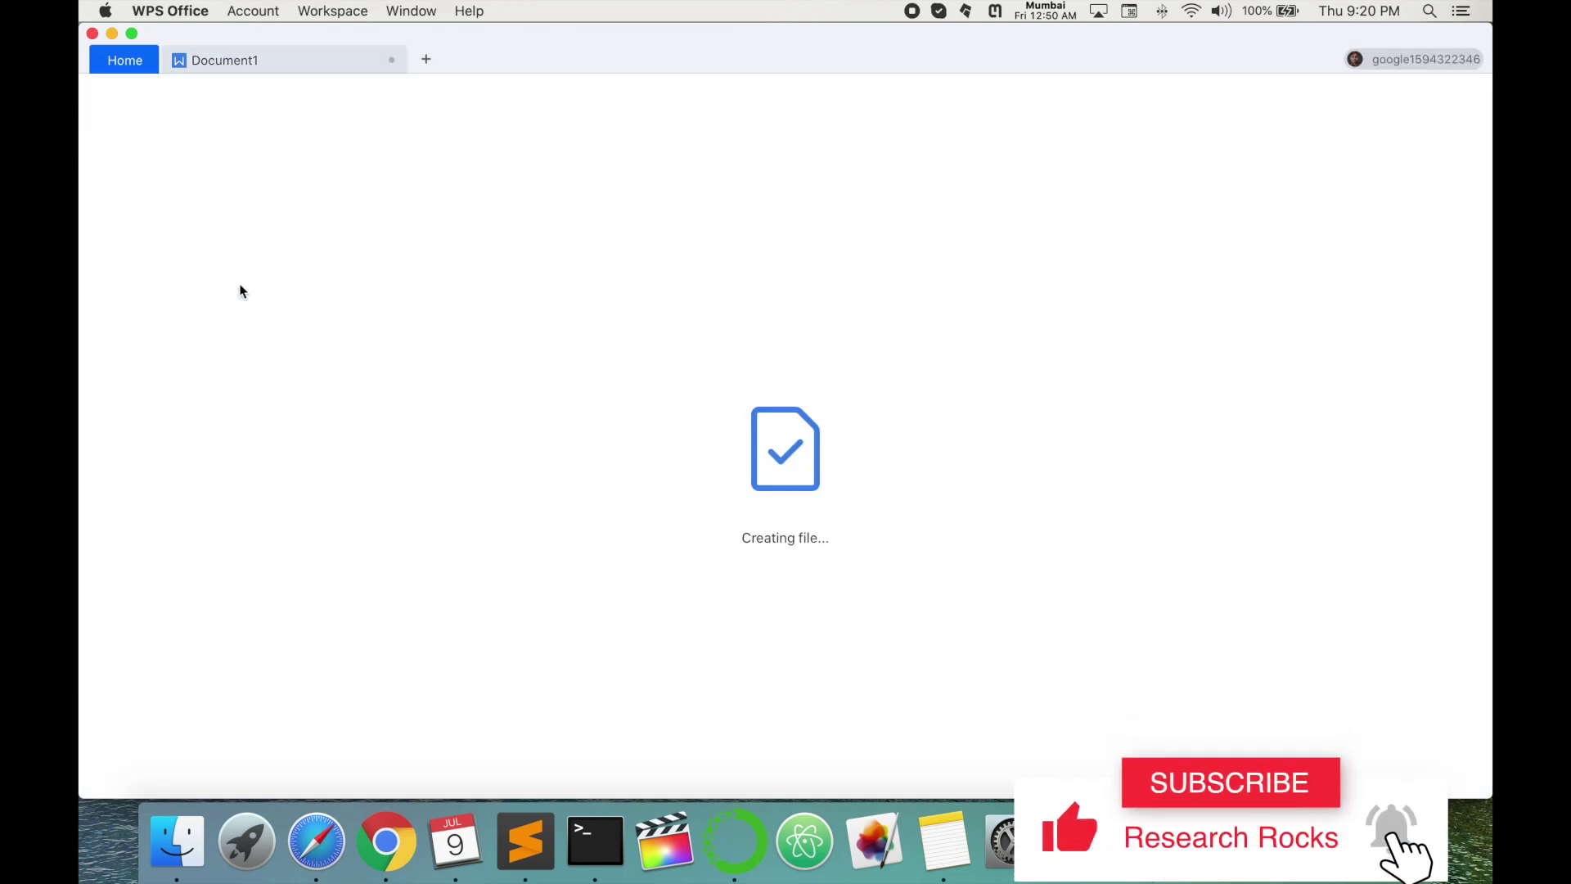
- Click into the title and subtitle placeholders on Presentation1's first slide, then go Home
click(964, 484)
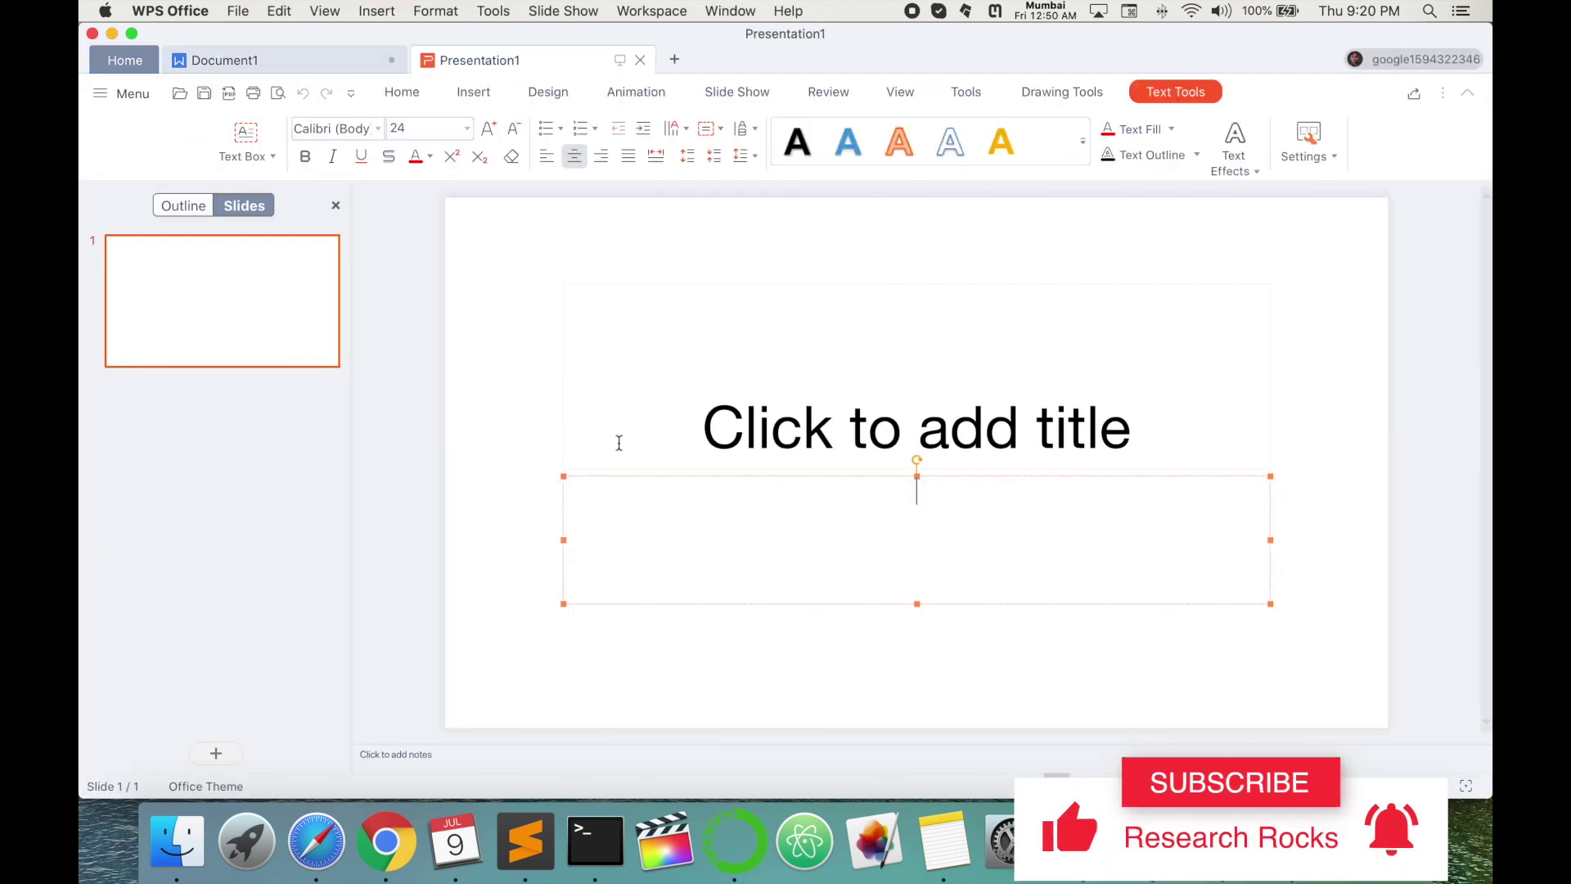
click(637, 406)
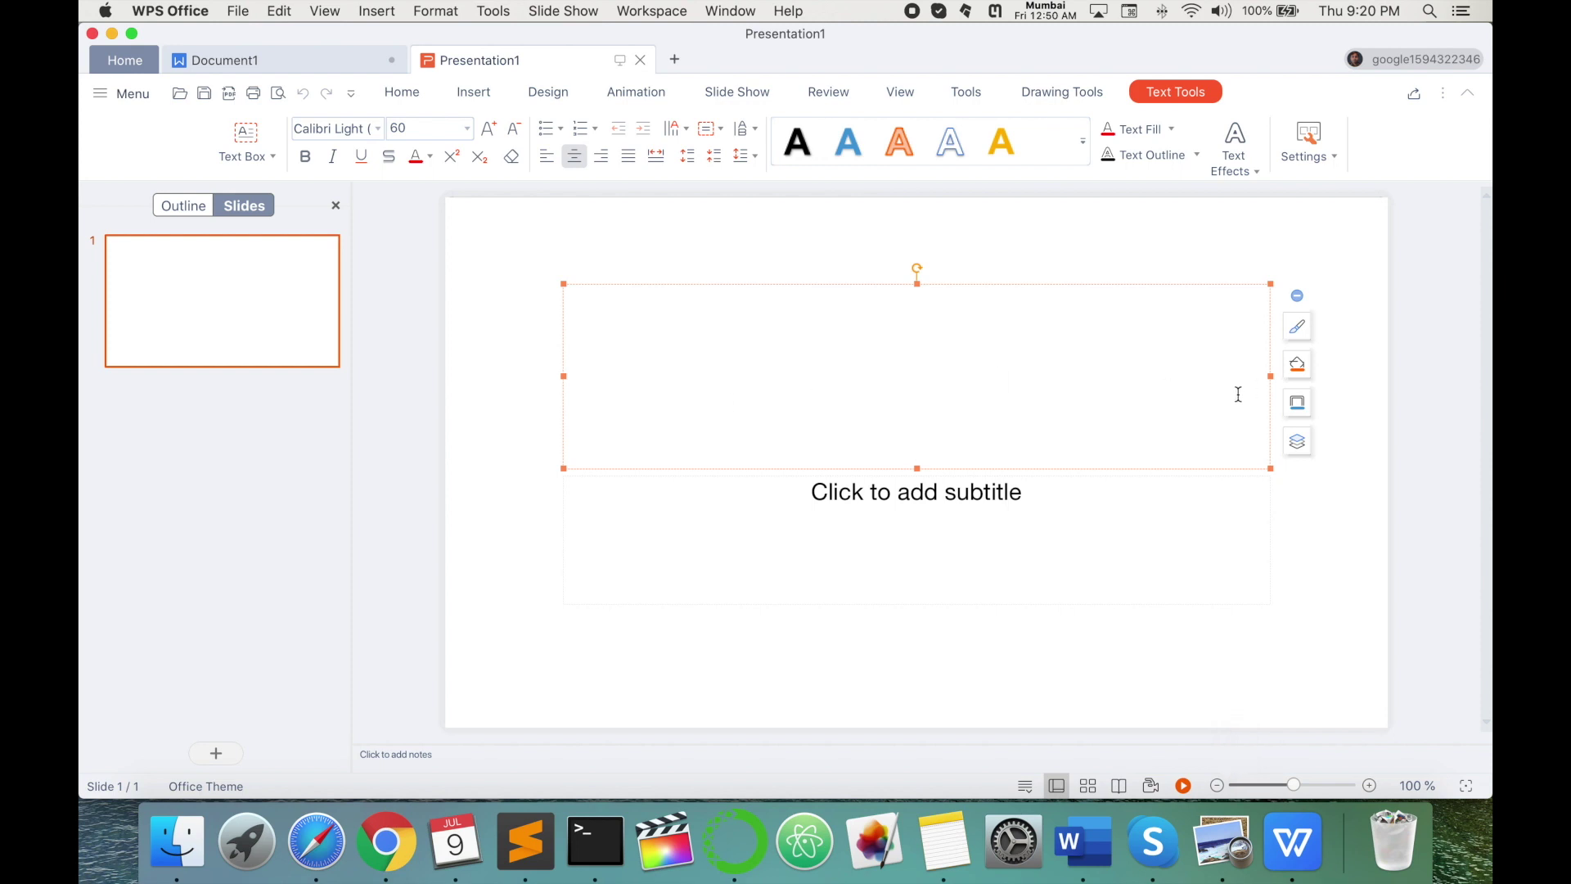
click(491, 513)
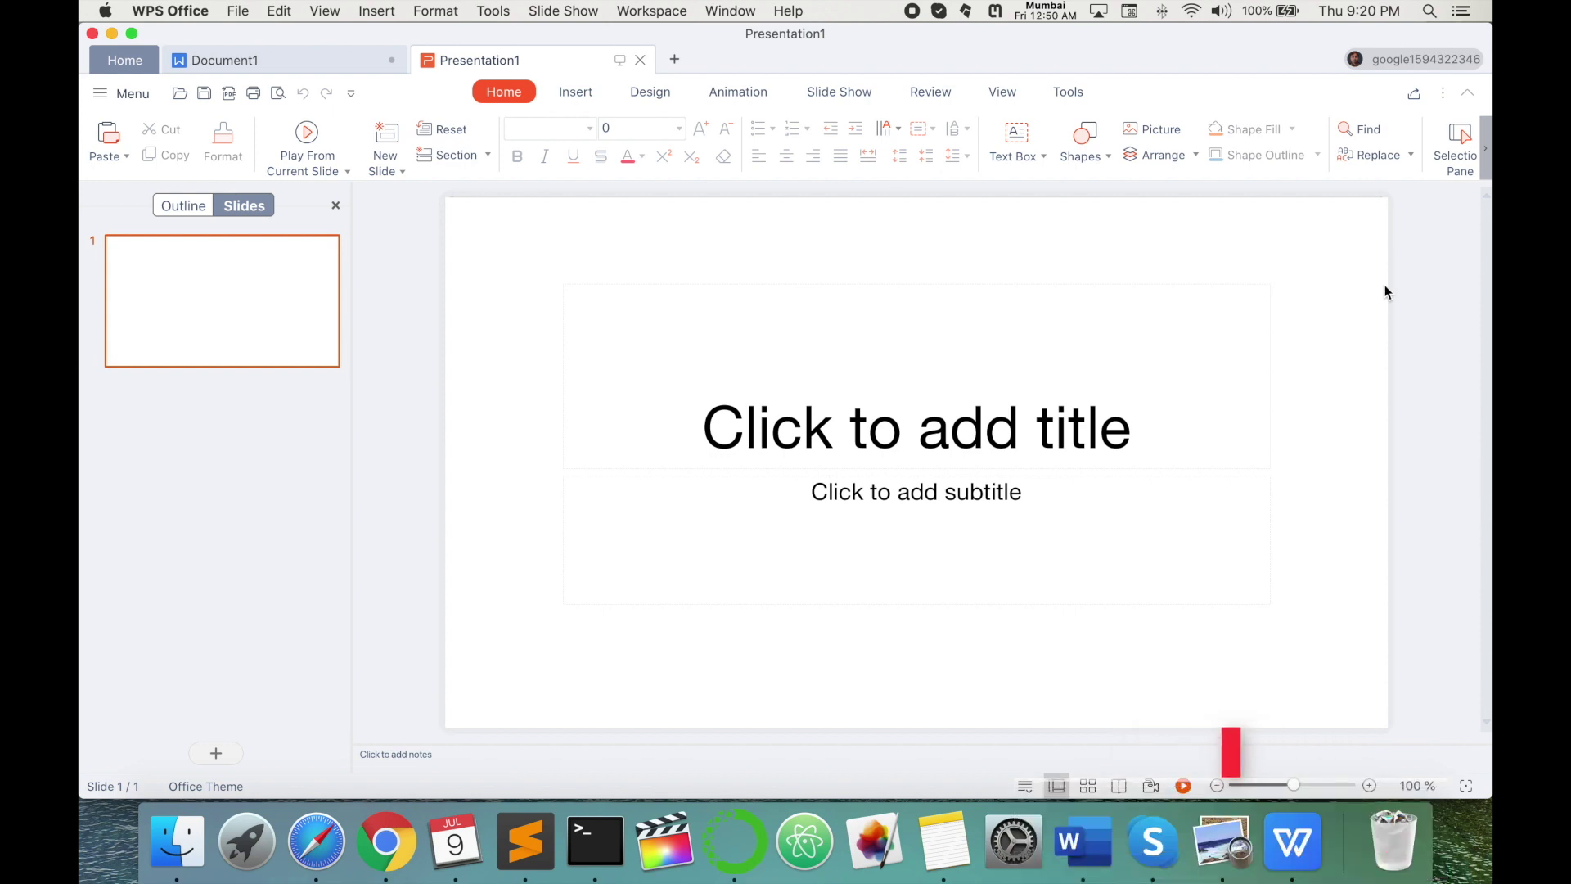
click(117, 63)
- Create spreadsheet Book1, select cell A4 and preview the Symbol and AutoSum menus
click(238, 316)
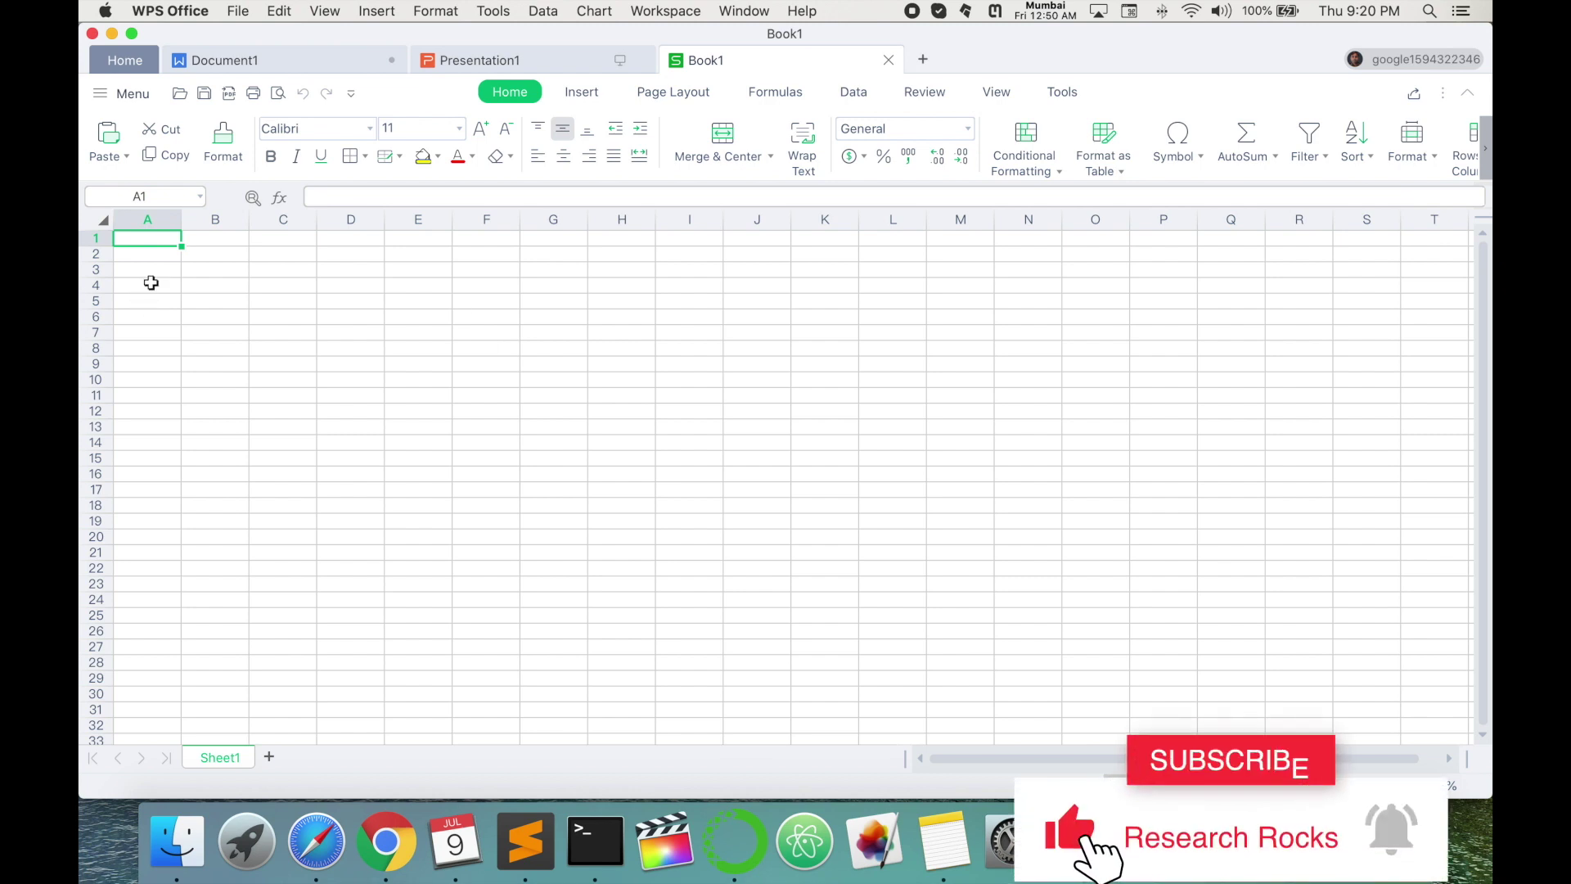
click(149, 283)
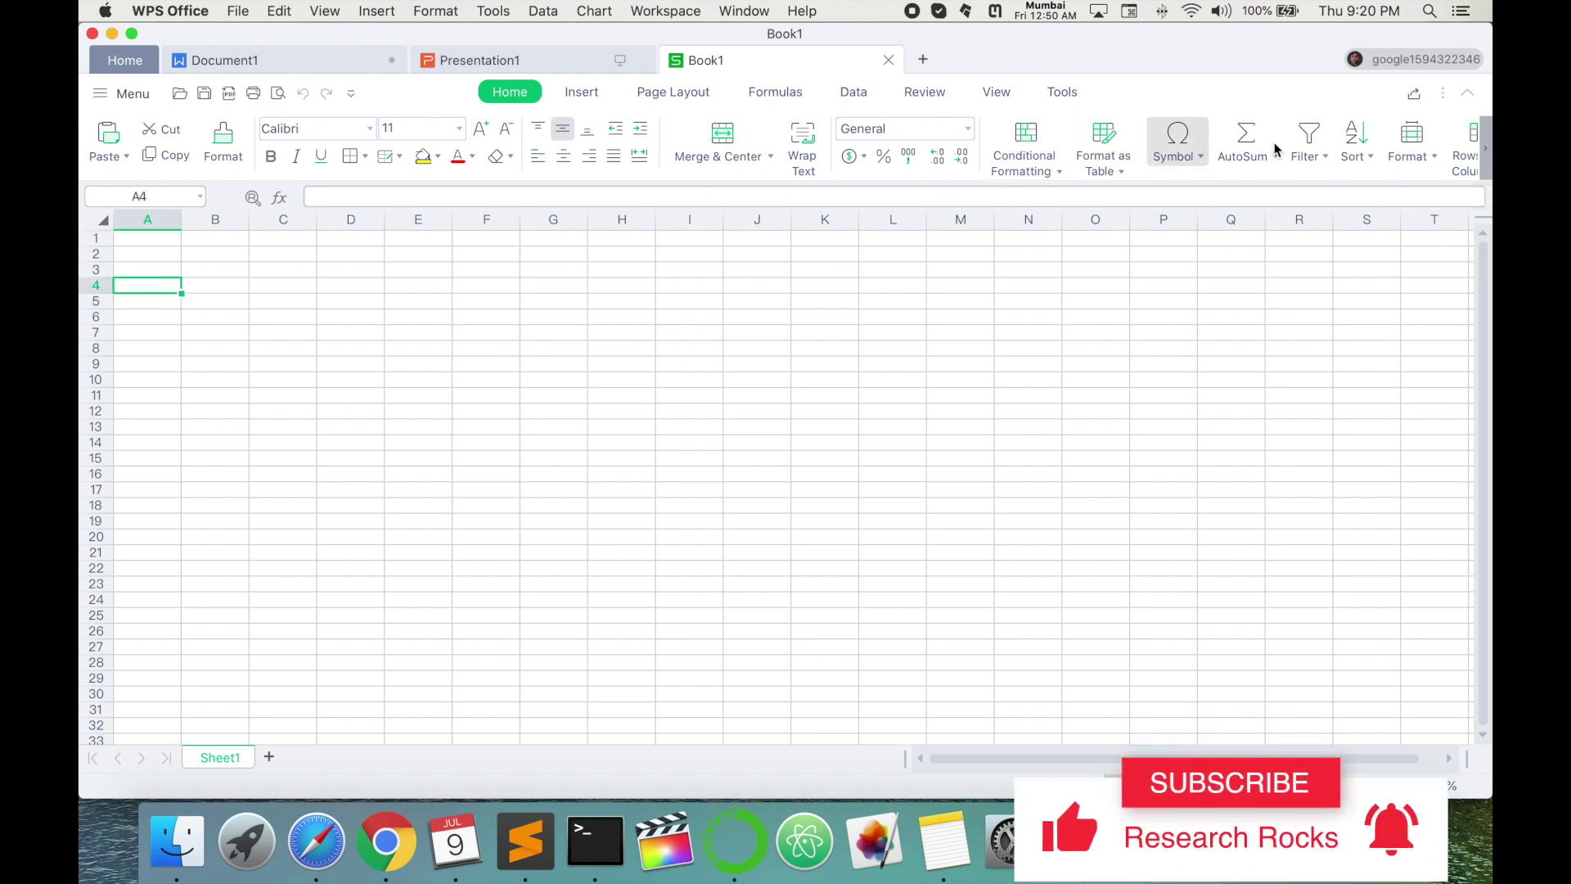
scroll(1449, 149, right, 2)
scroll(1449, 148, right, 2)
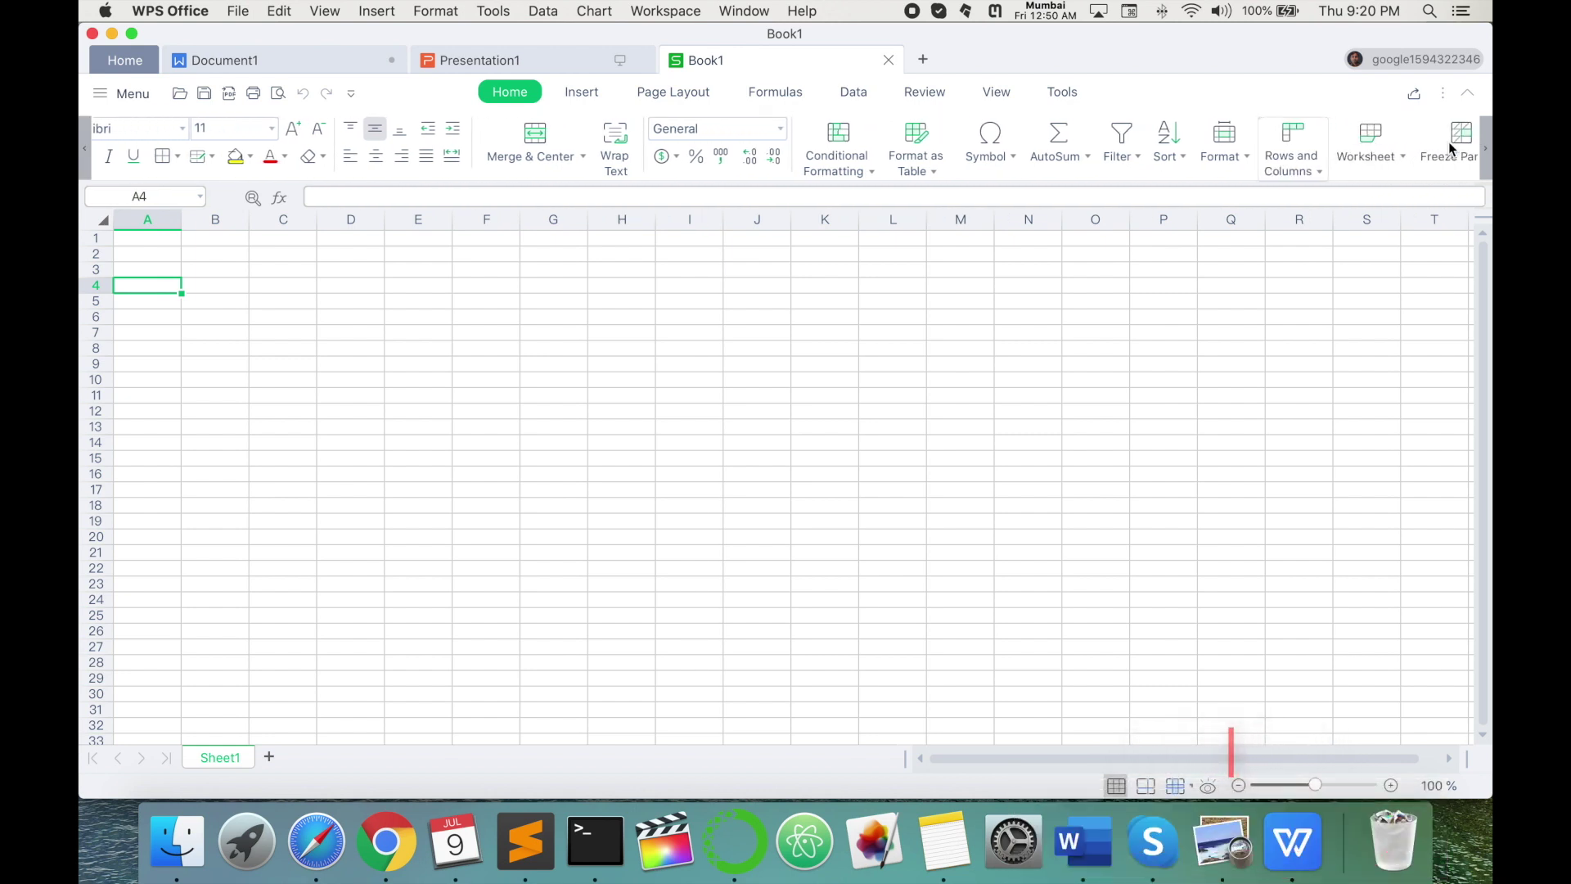
scroll(1449, 148, right, 2)
scroll(1449, 148, right, 2)
scroll(1449, 148, right, 1)
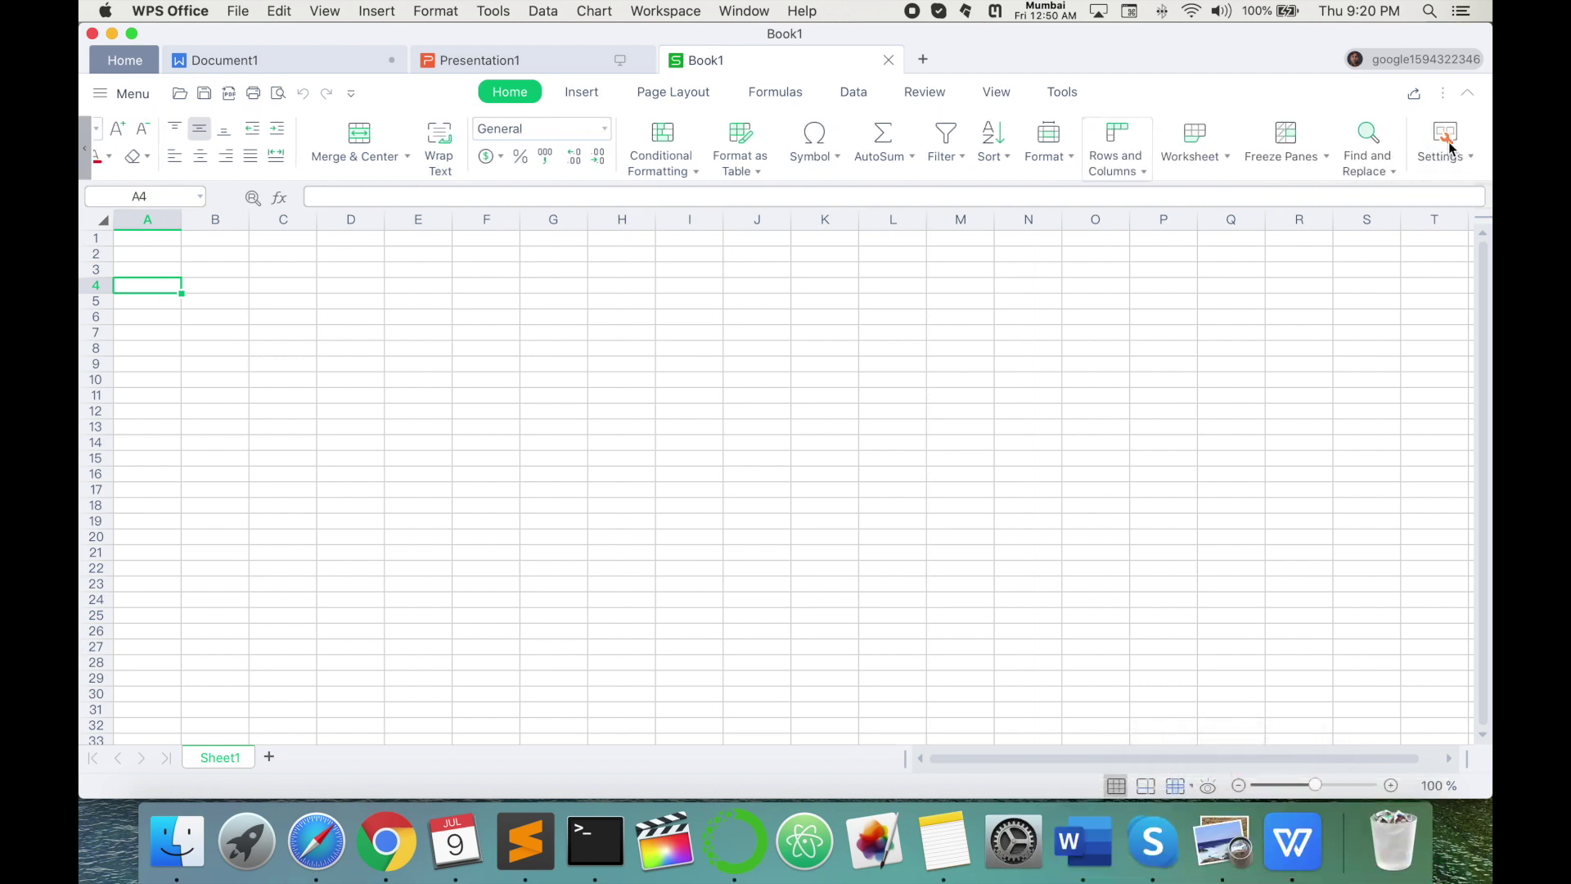
click(825, 162)
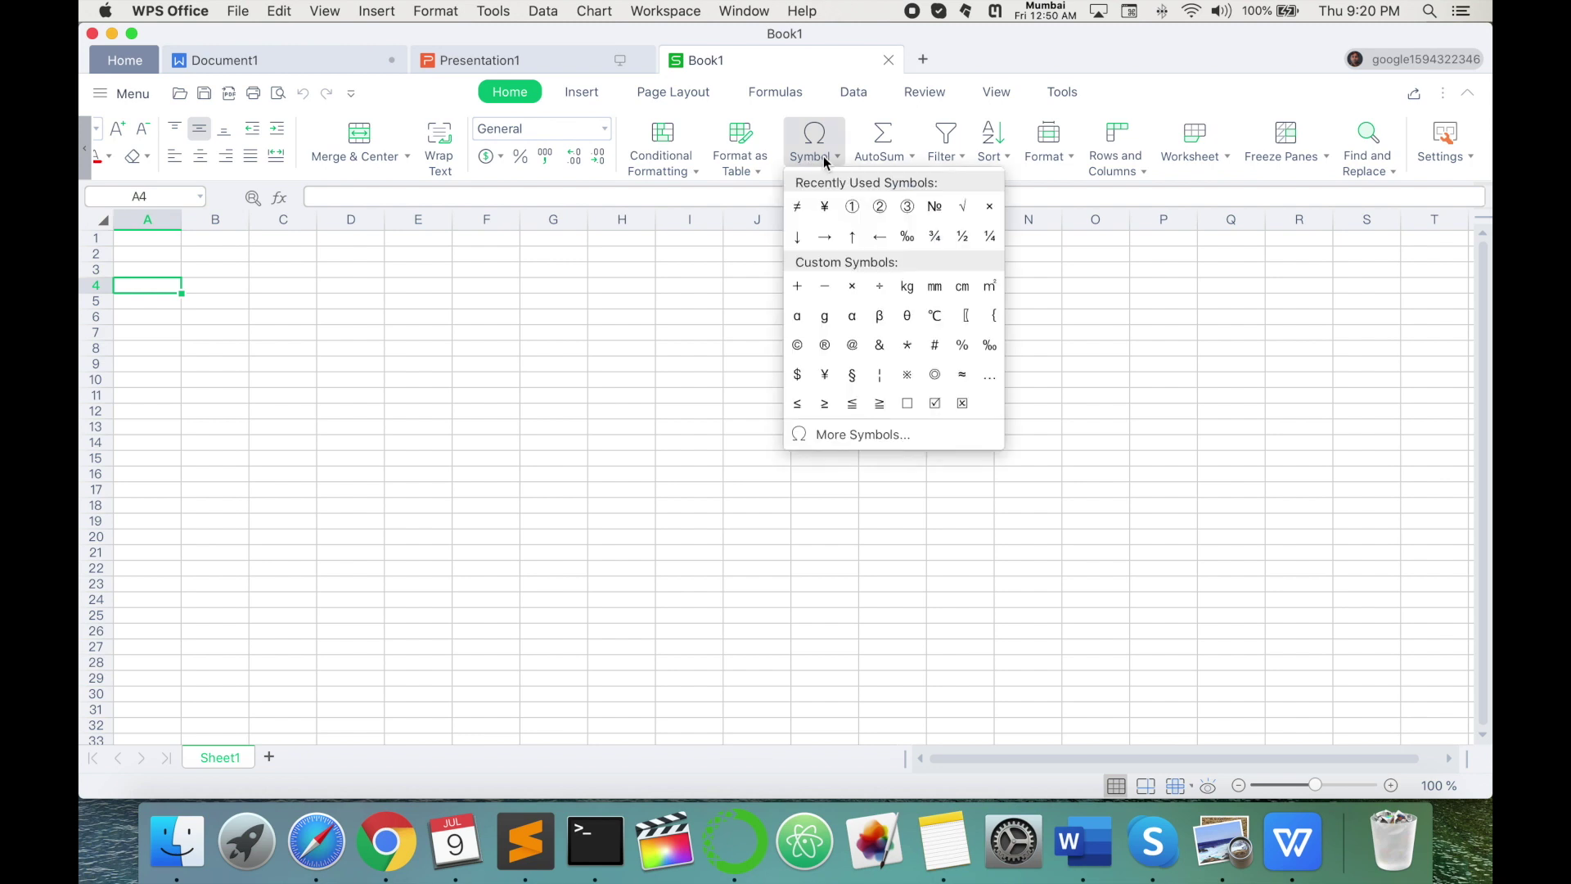
click(900, 158)
scroll(533, 139, left, 5)
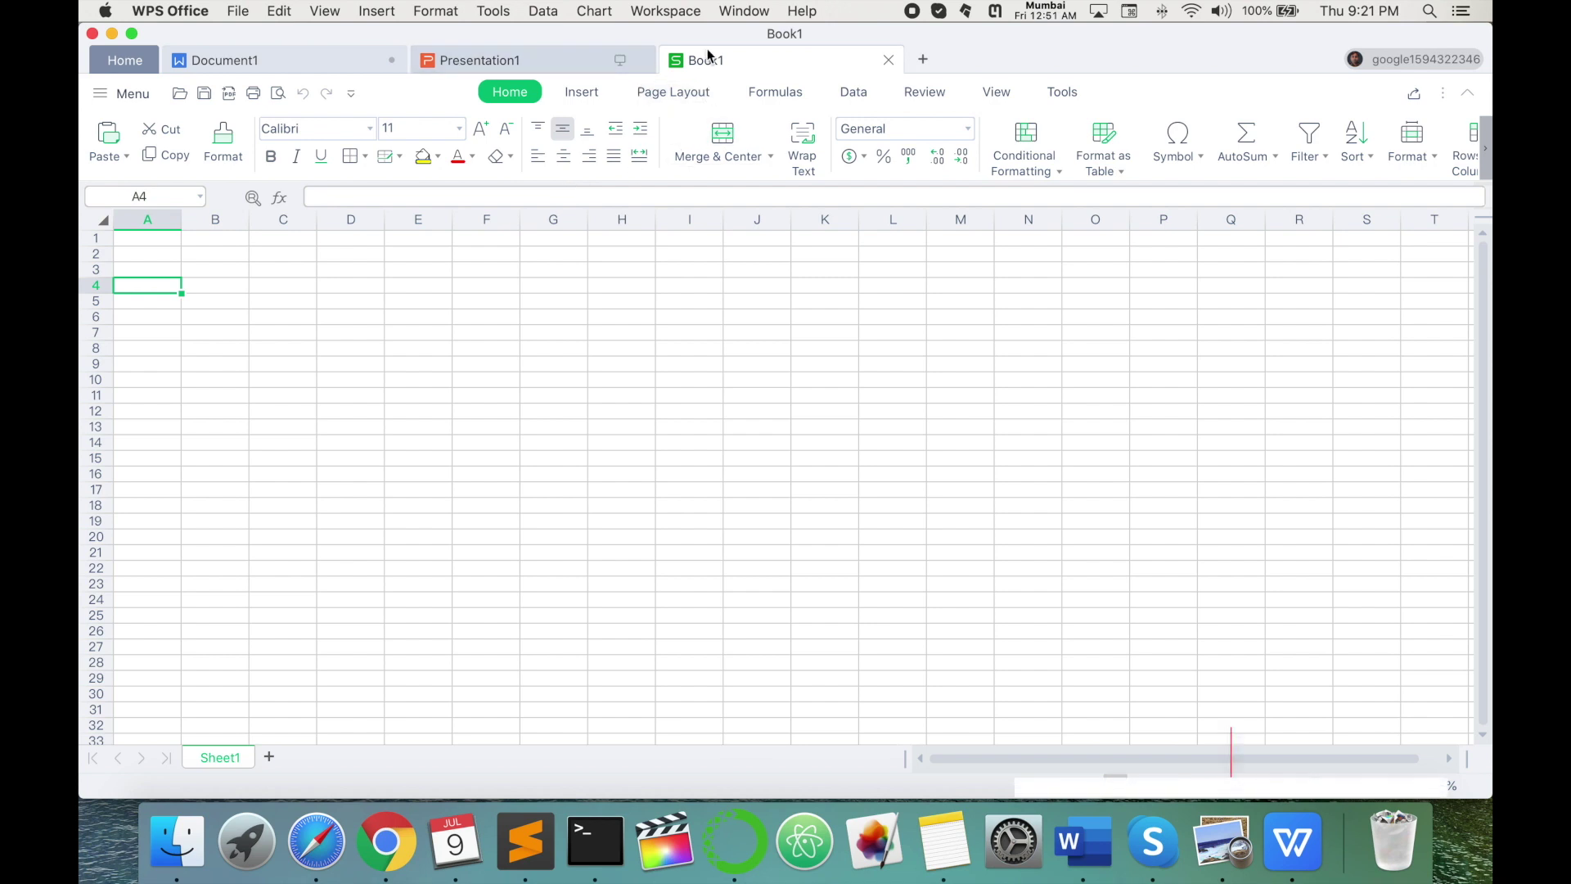
- Make a blank one-page PDF, Unnamed1.pdf, via New > Blank PDF and return home
click(257, 59)
click(121, 60)
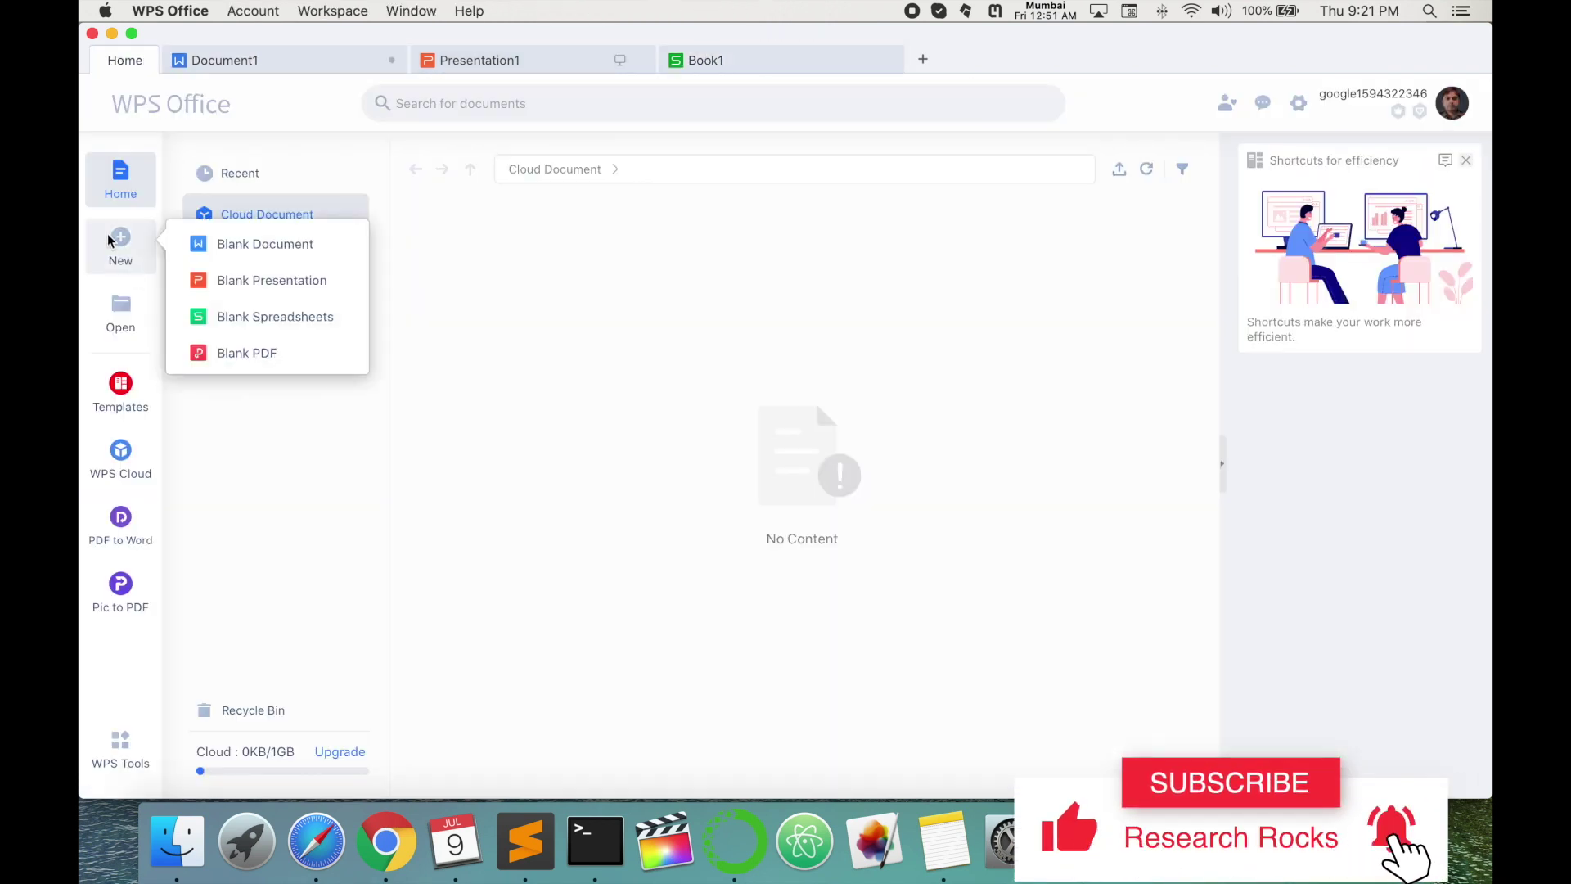
click(278, 353)
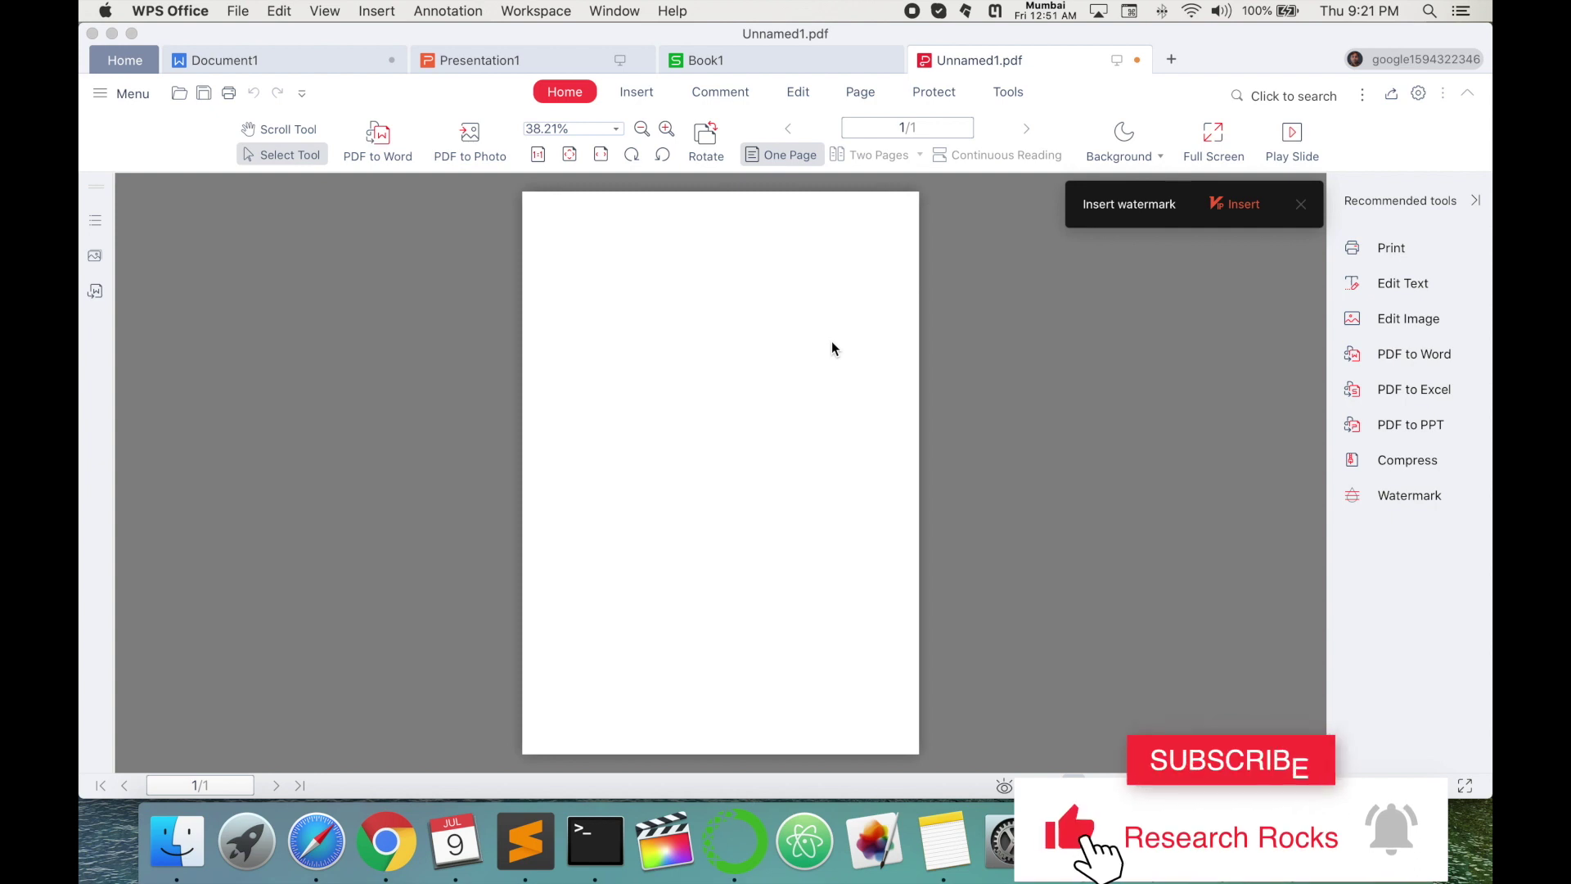
key(ctrl+Tab)
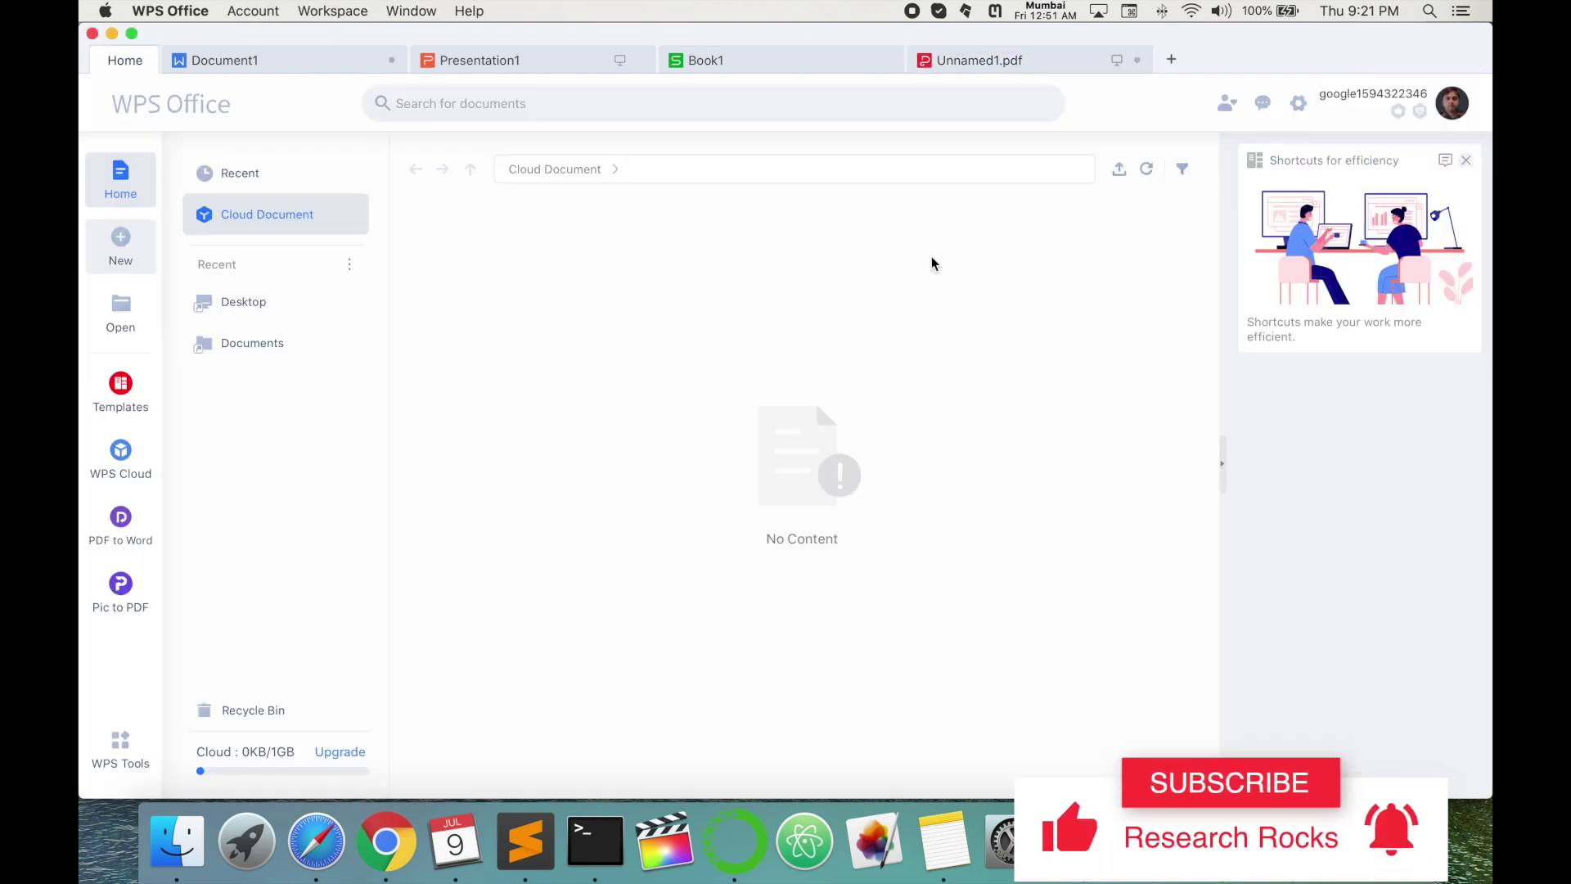
- Browse the Resume templates in the Templates gallery, scrolling through the grid
click(133, 386)
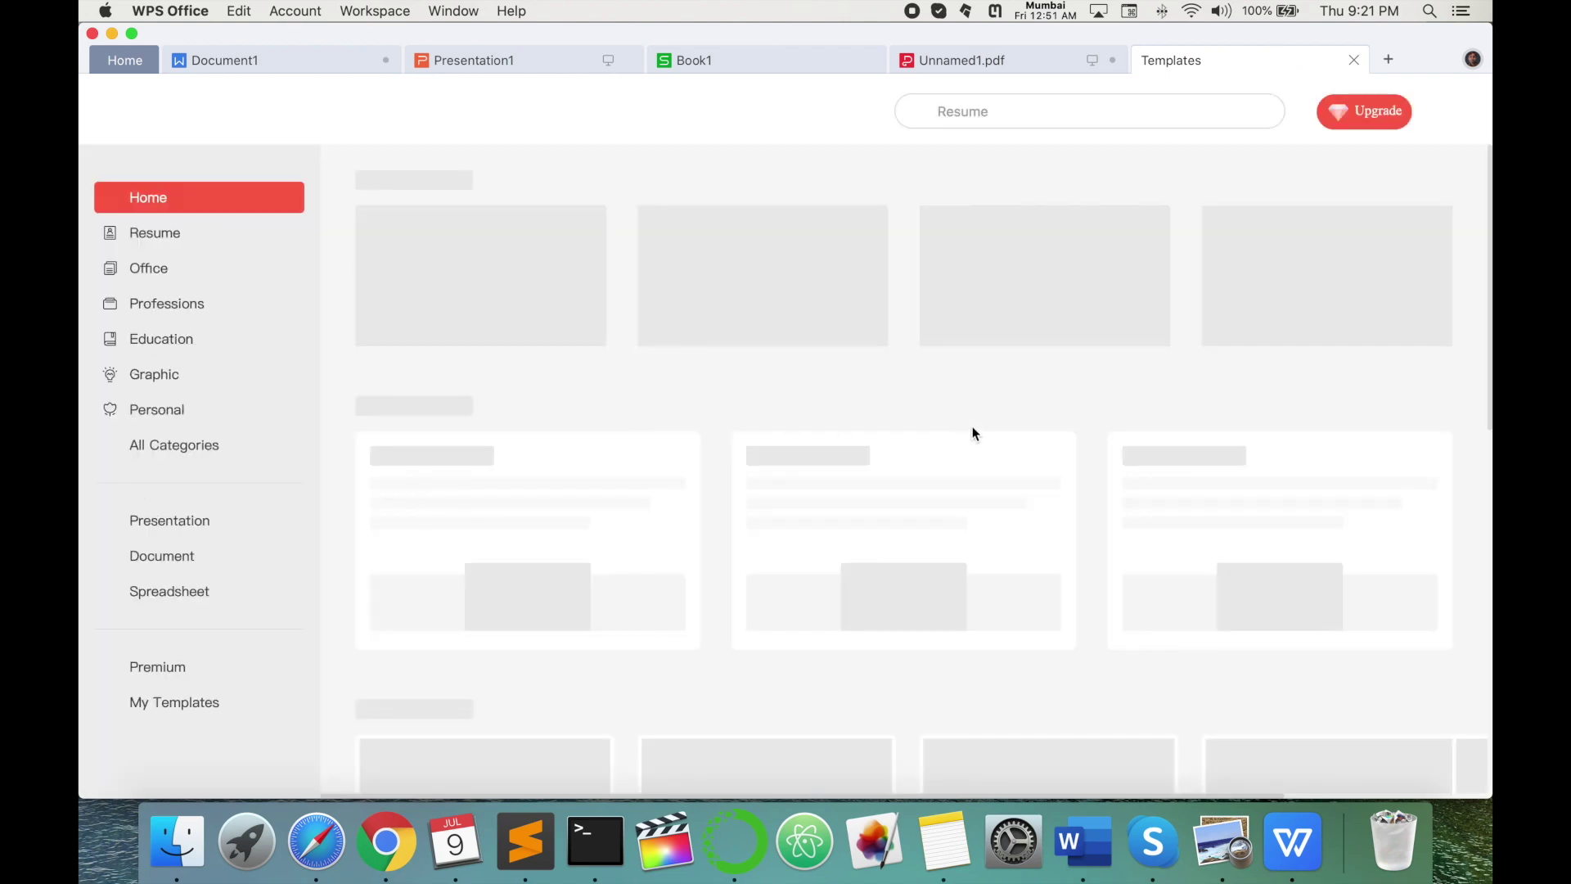
click(154, 235)
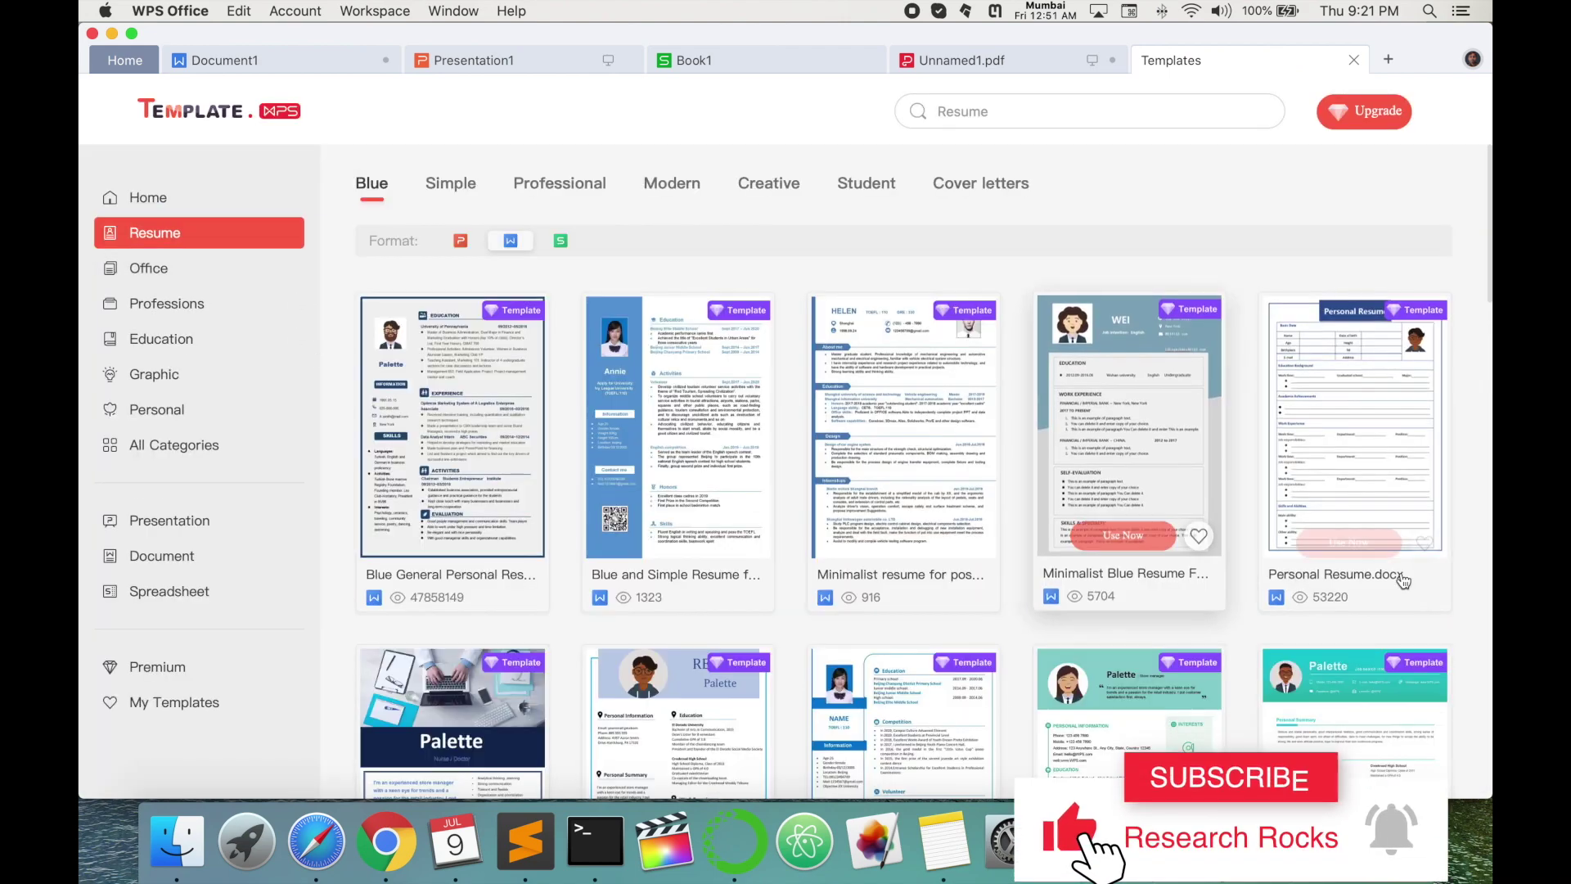
scroll(1089, 490, down, 3)
scroll(1086, 563, down, 5)
scroll(1086, 563, down, 5)
scroll(1087, 563, down, 5)
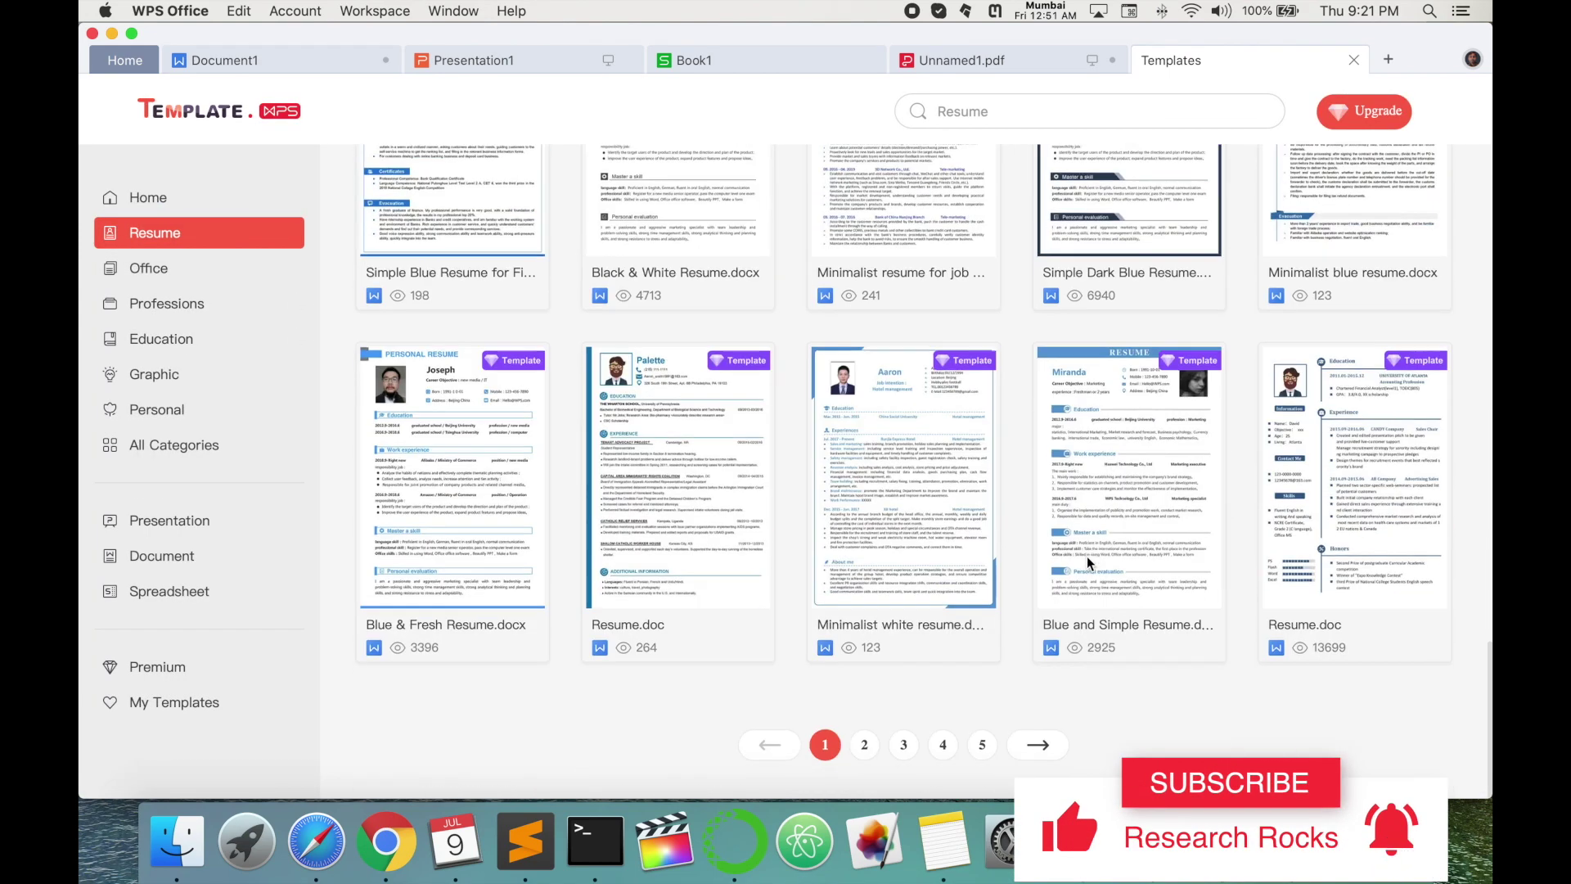
scroll(904, 491, up, 3)
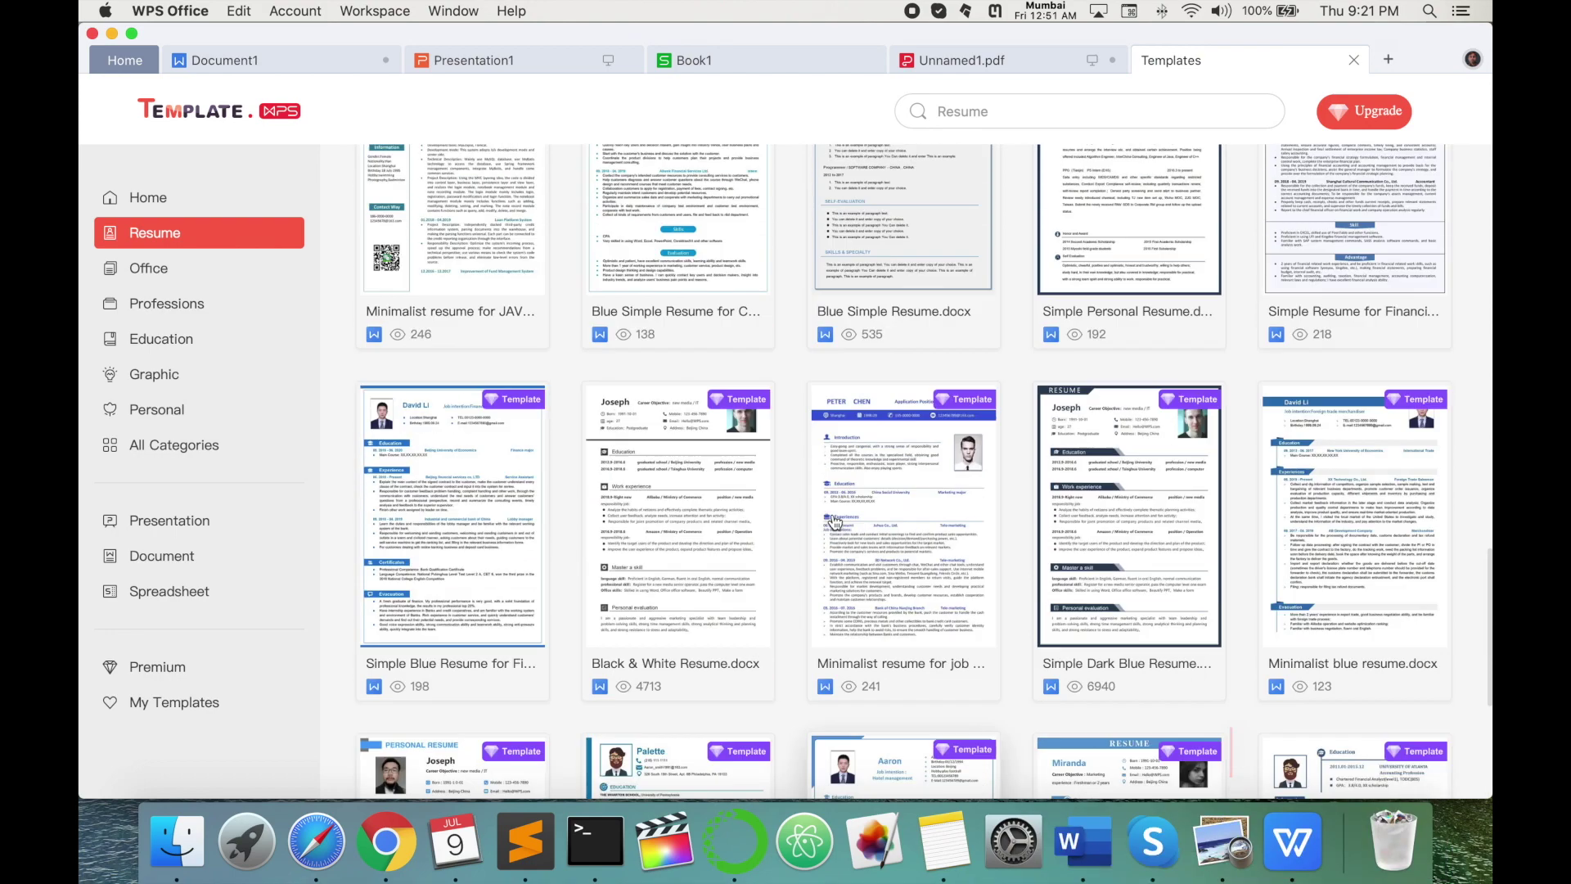
scroll(834, 521, up, 5)
scroll(835, 521, up, 2)
- Preview the General and simple blue resume, dismiss the subscription prompt, then close it
click(920, 469)
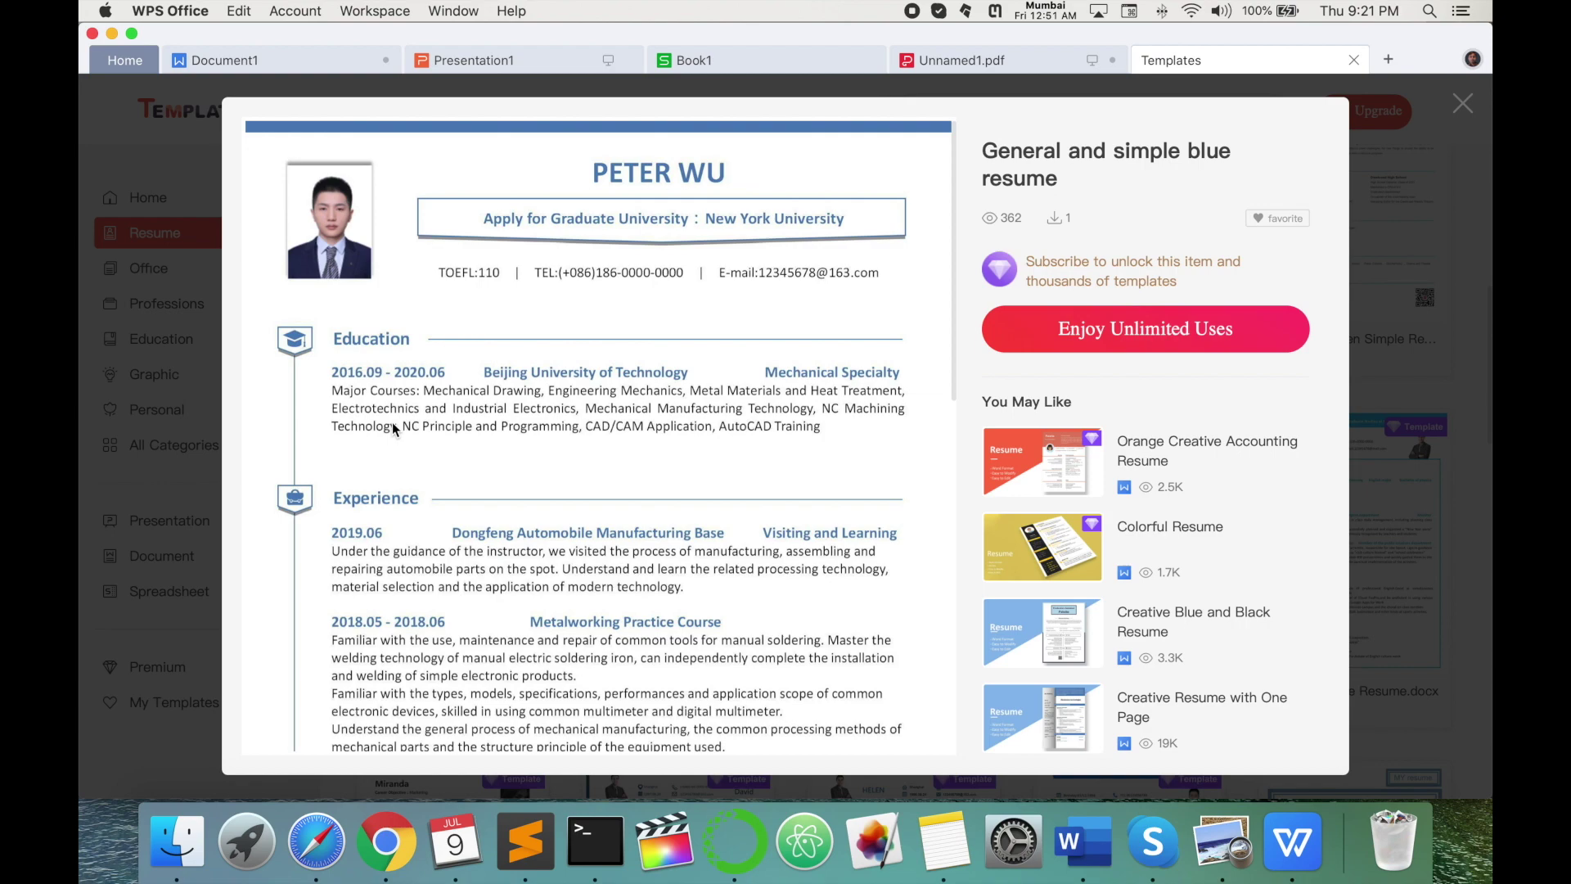
click(1113, 333)
key(Escape)
scroll(549, 543, down, 5)
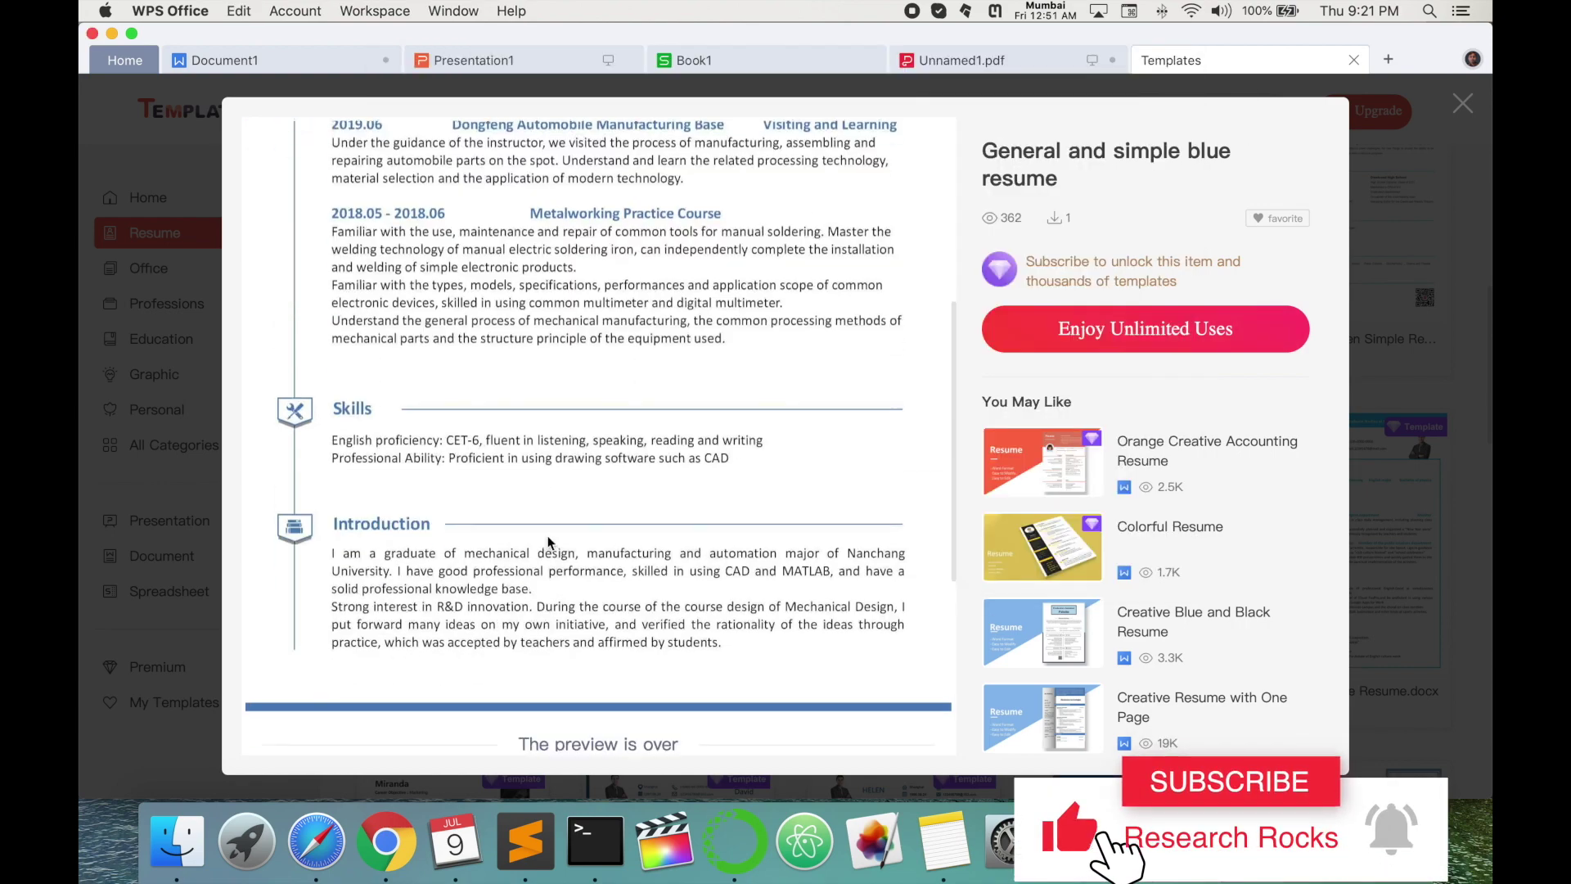
scroll(548, 542, down, 3)
scroll(589, 450, up, 10)
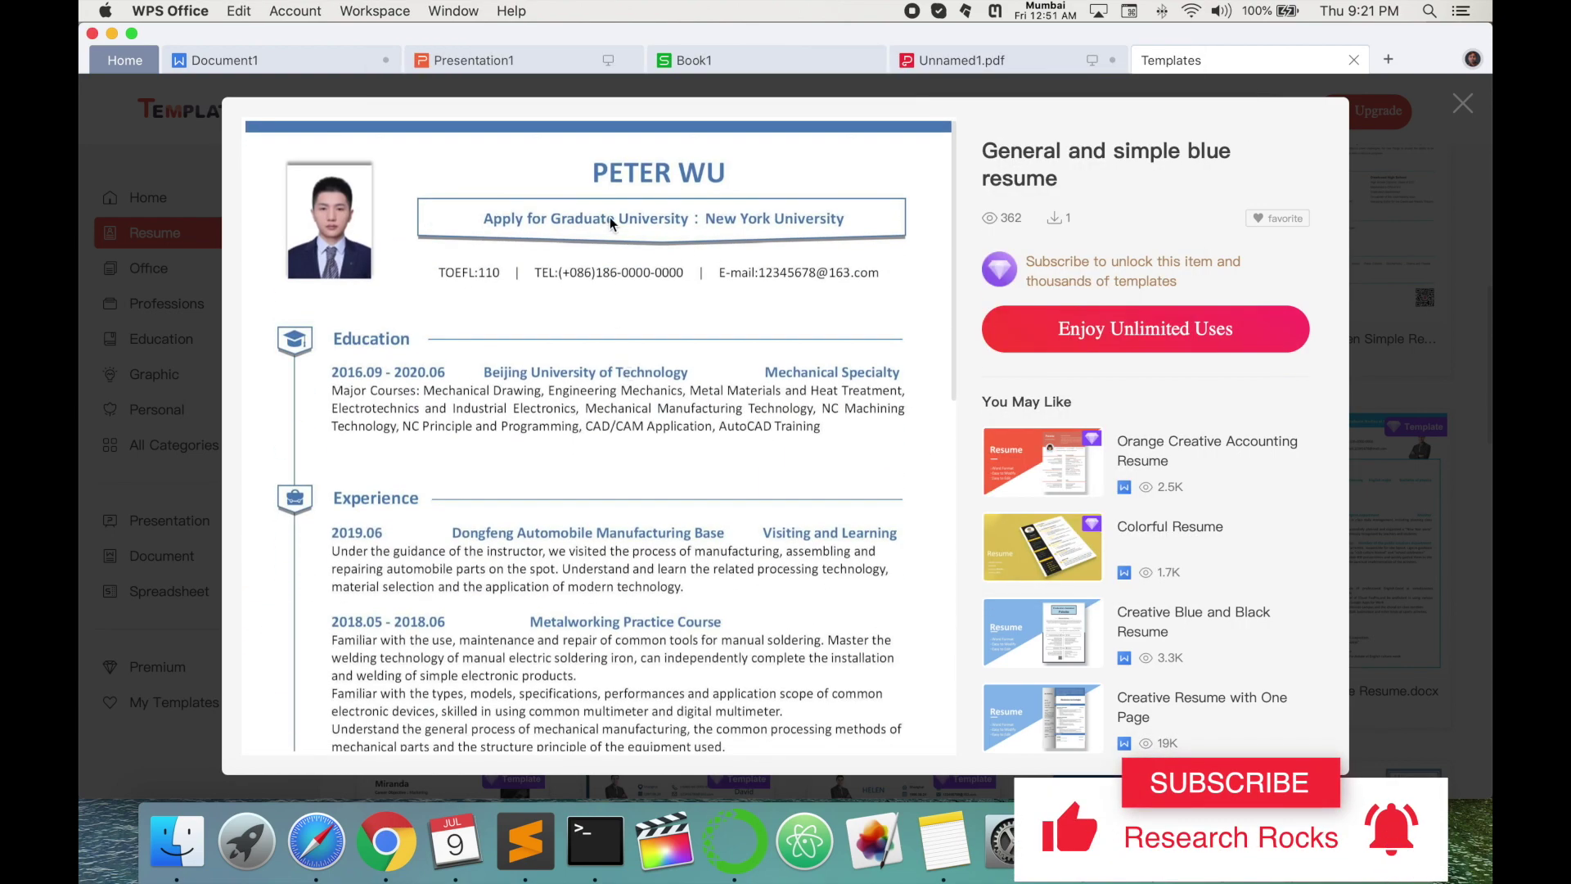
click(1463, 103)
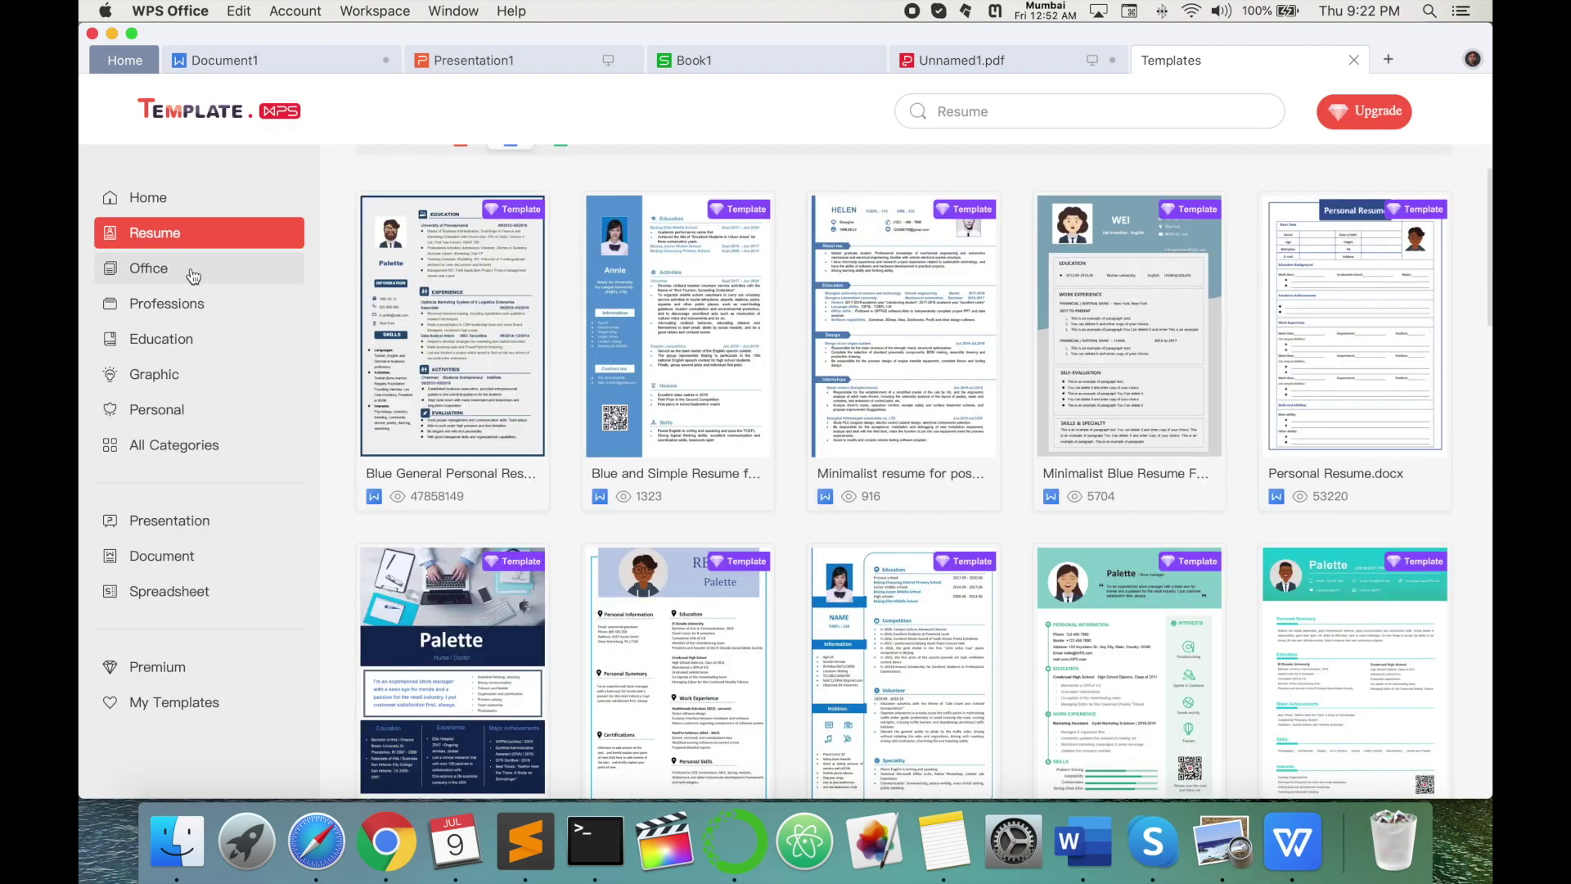
click(190, 267)
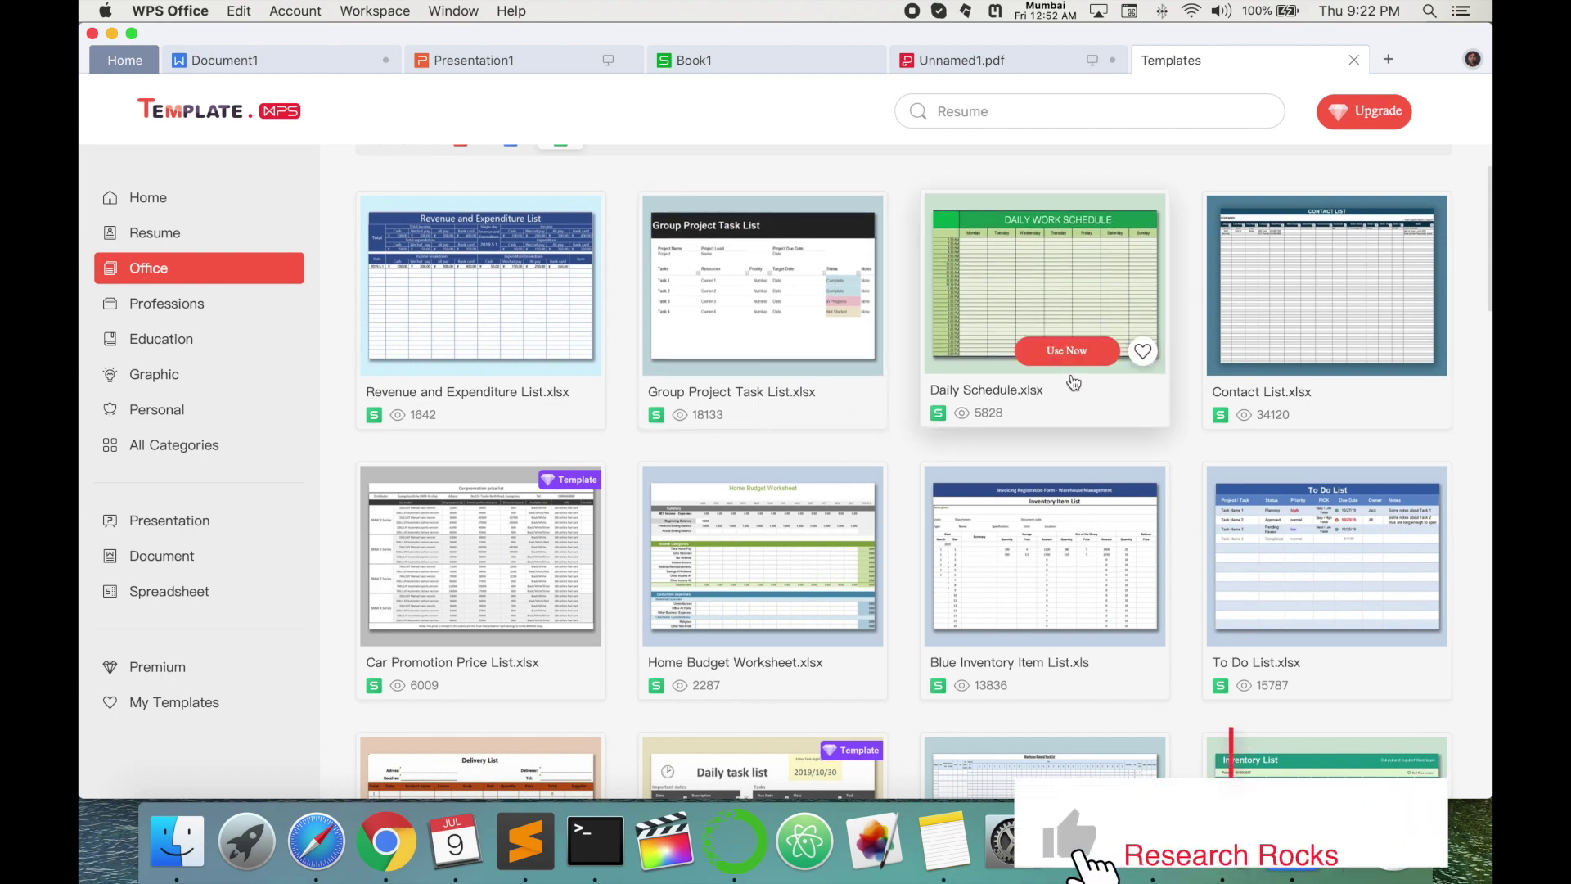
- Preview the Blue Warehouse Material Stock List template among Office templates, then close it
scroll(1073, 383, down, 10)
click(1048, 368)
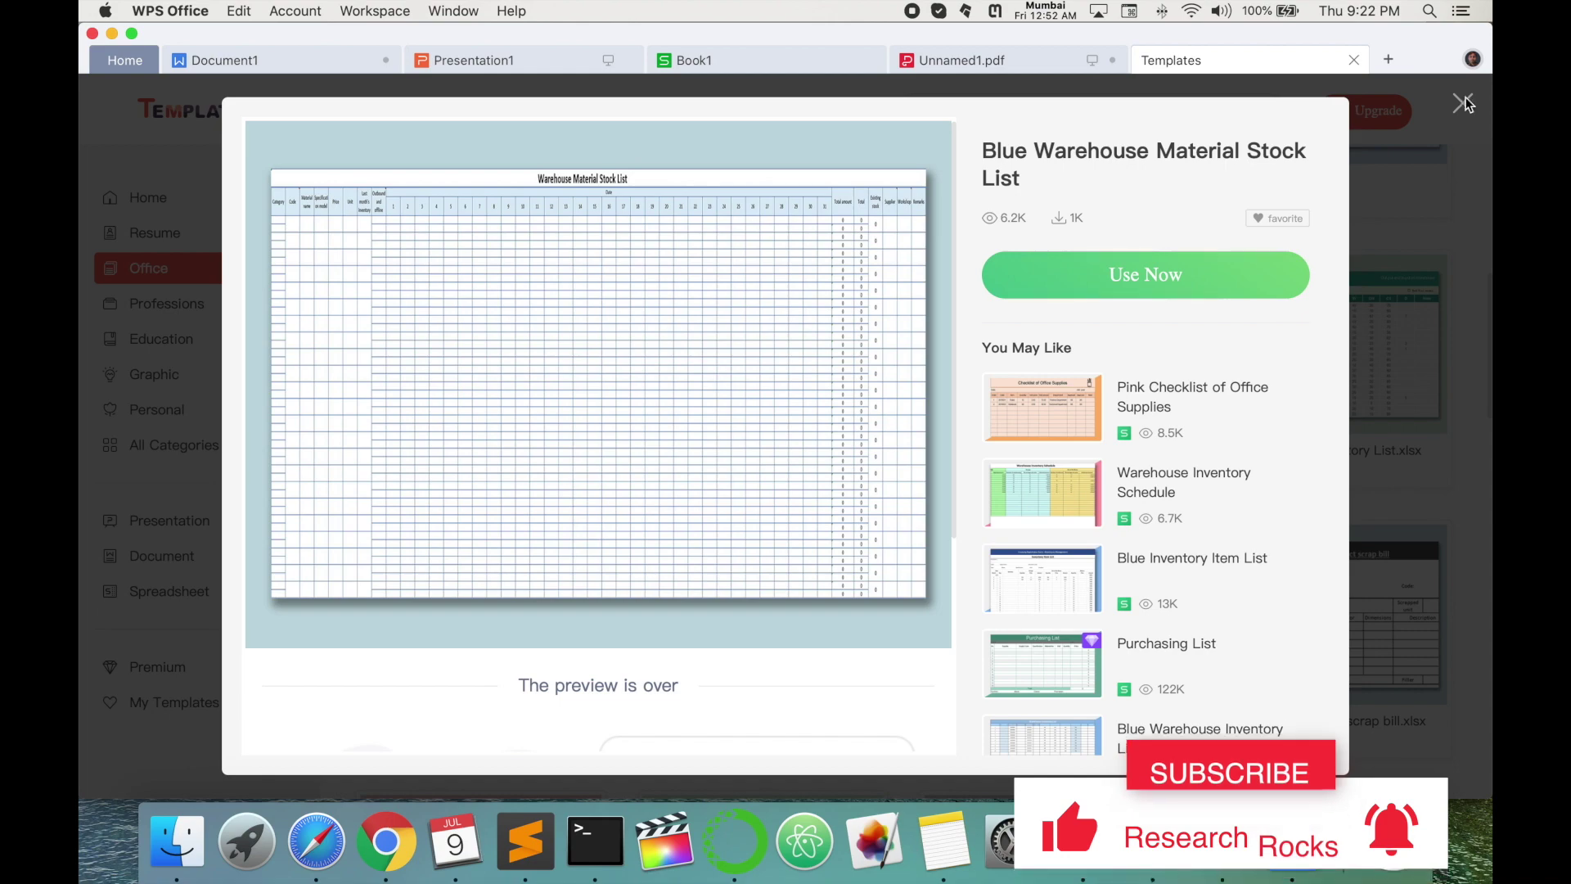
click(1464, 105)
- Under Professions > Education, preview the Fresh Plant Education Template and close it
click(167, 303)
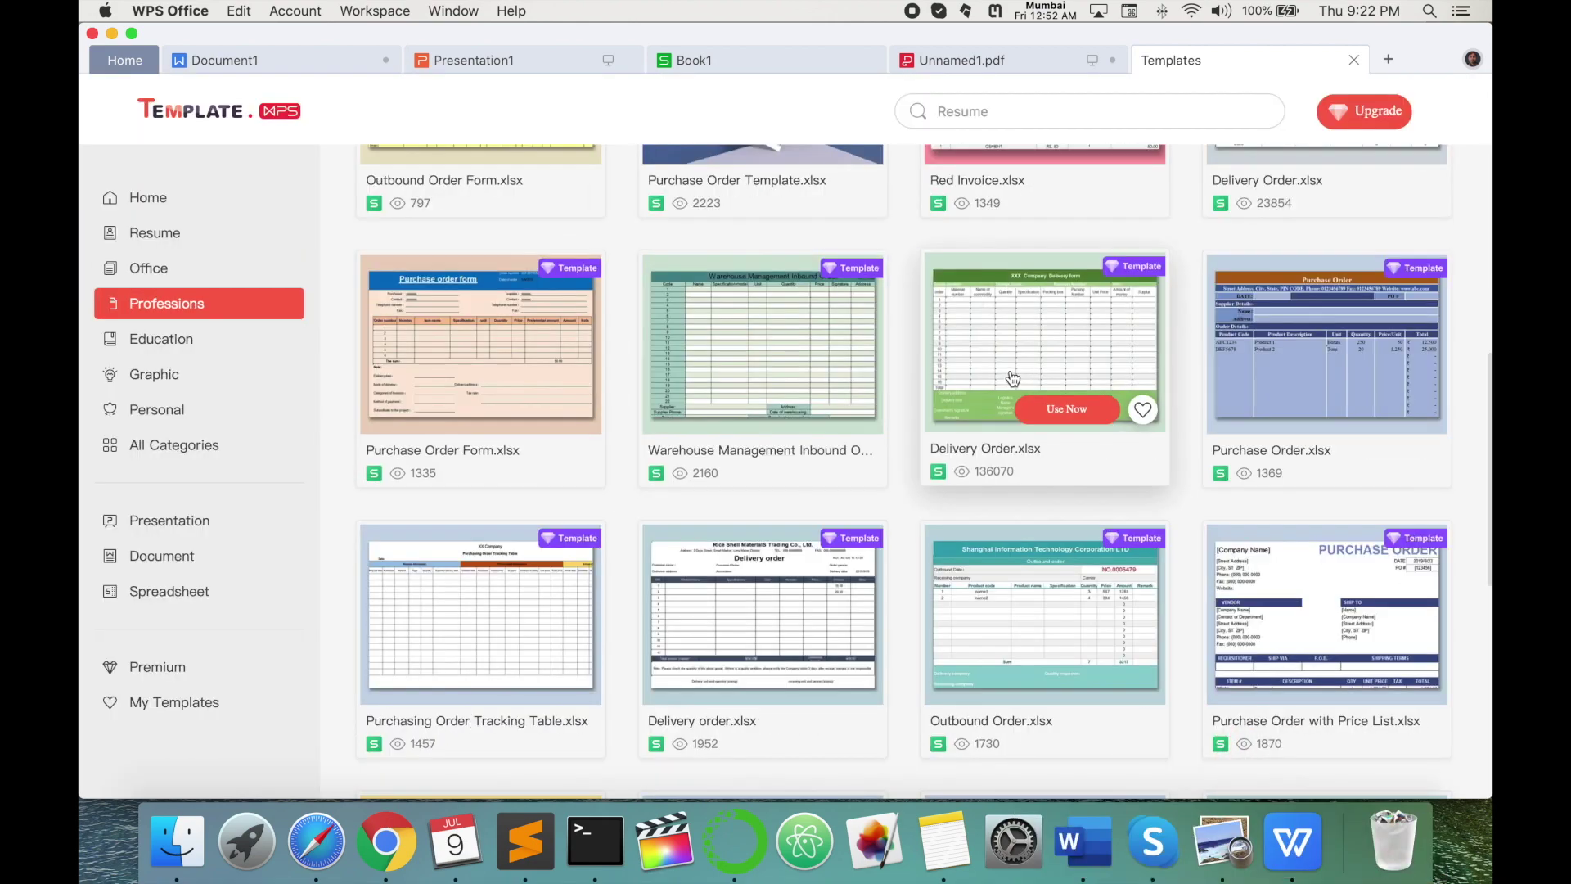
click(156, 341)
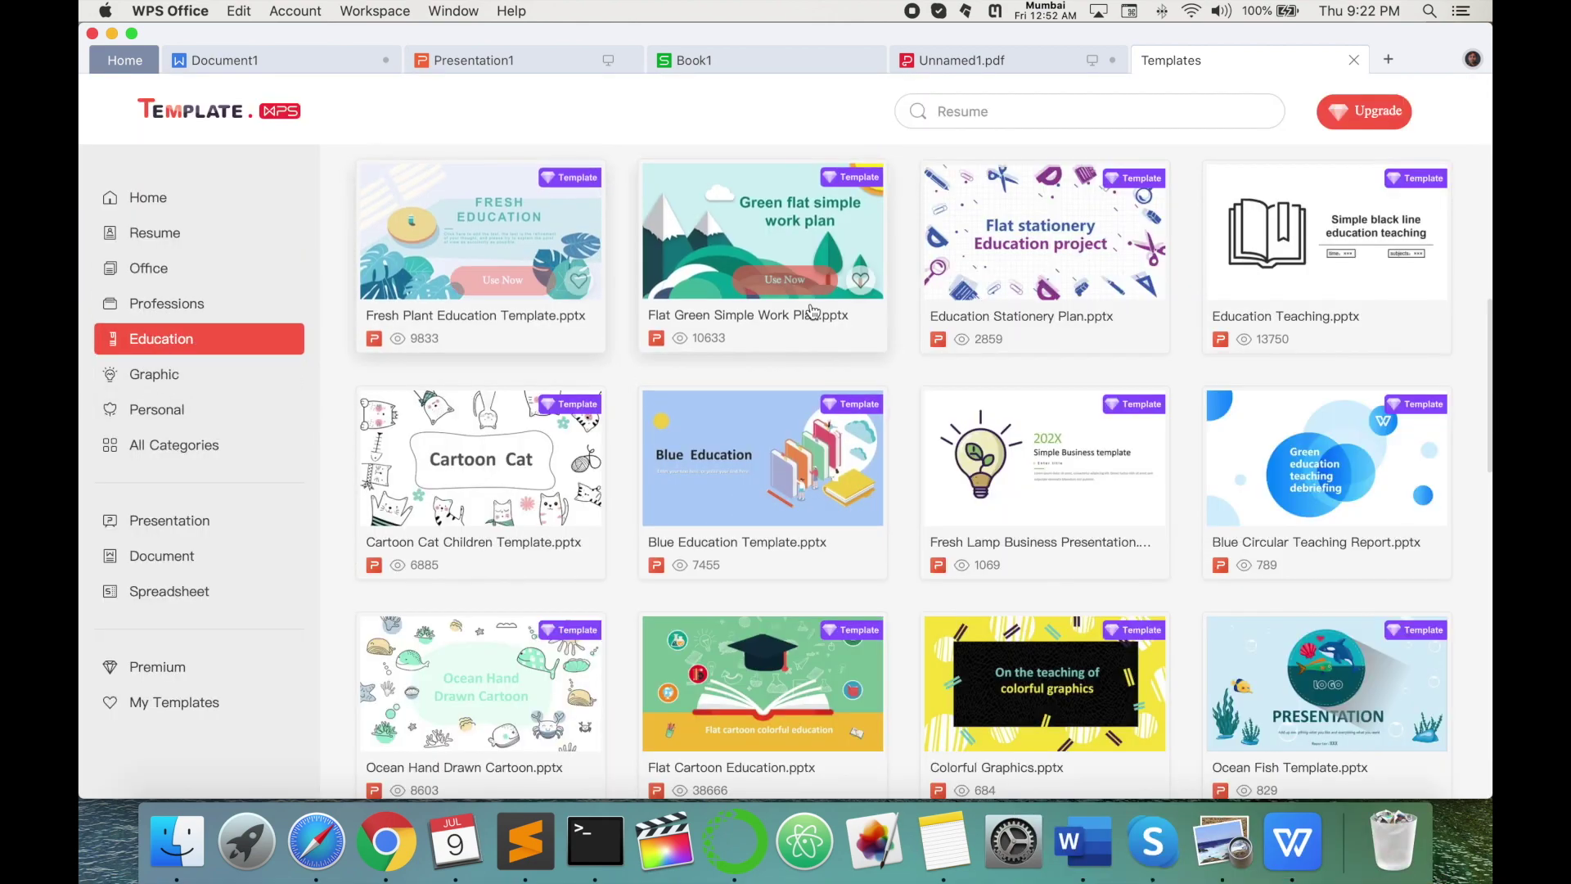
mouse_move(480, 252)
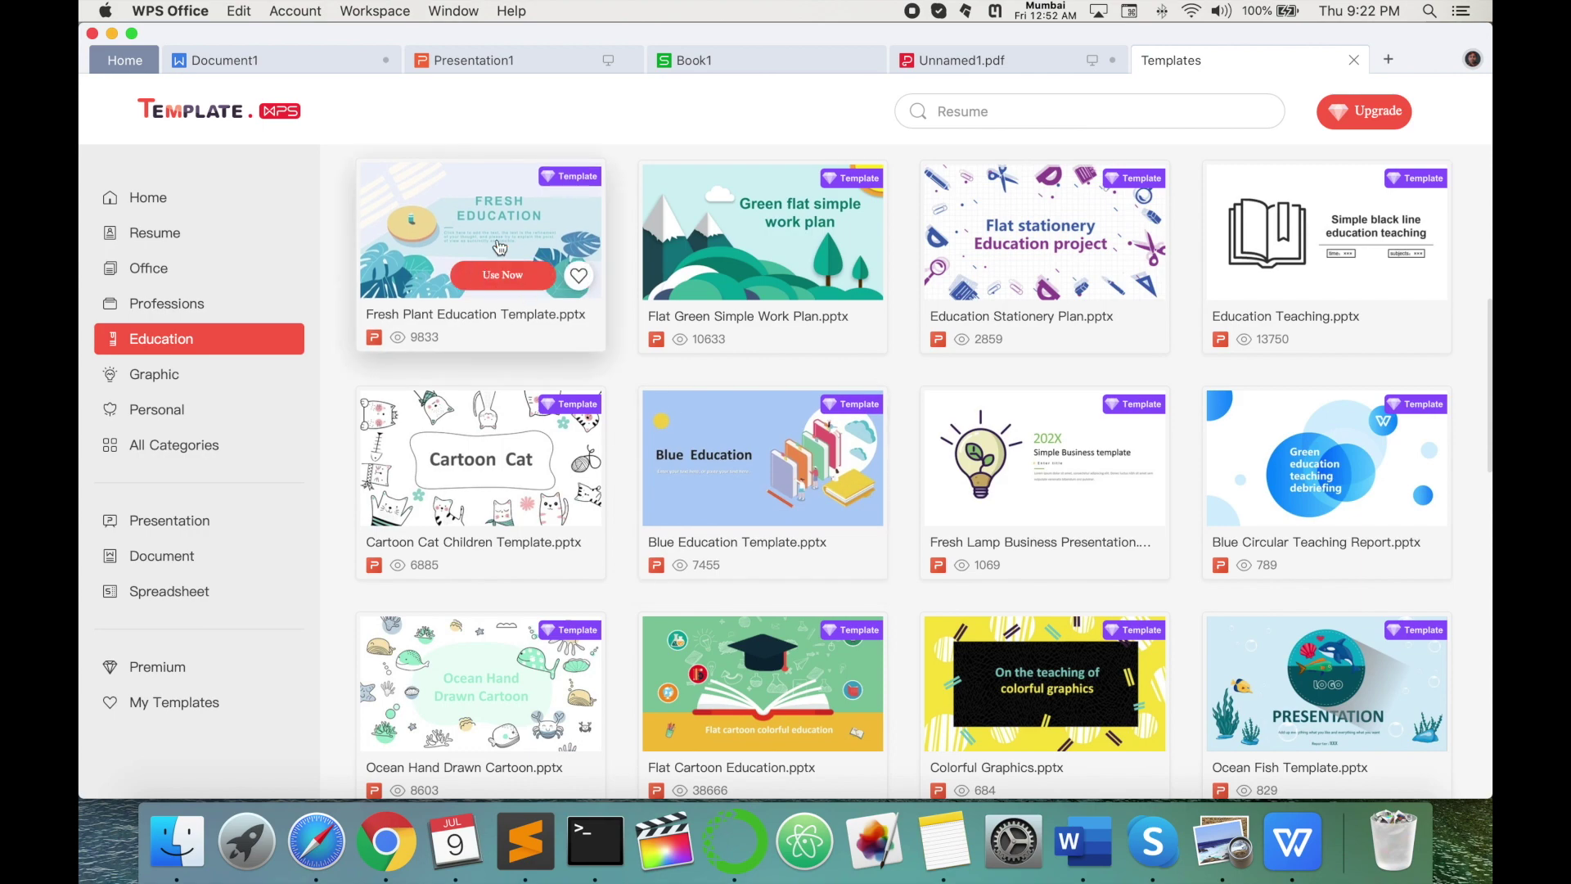
click(499, 247)
scroll(720, 376, down, 3)
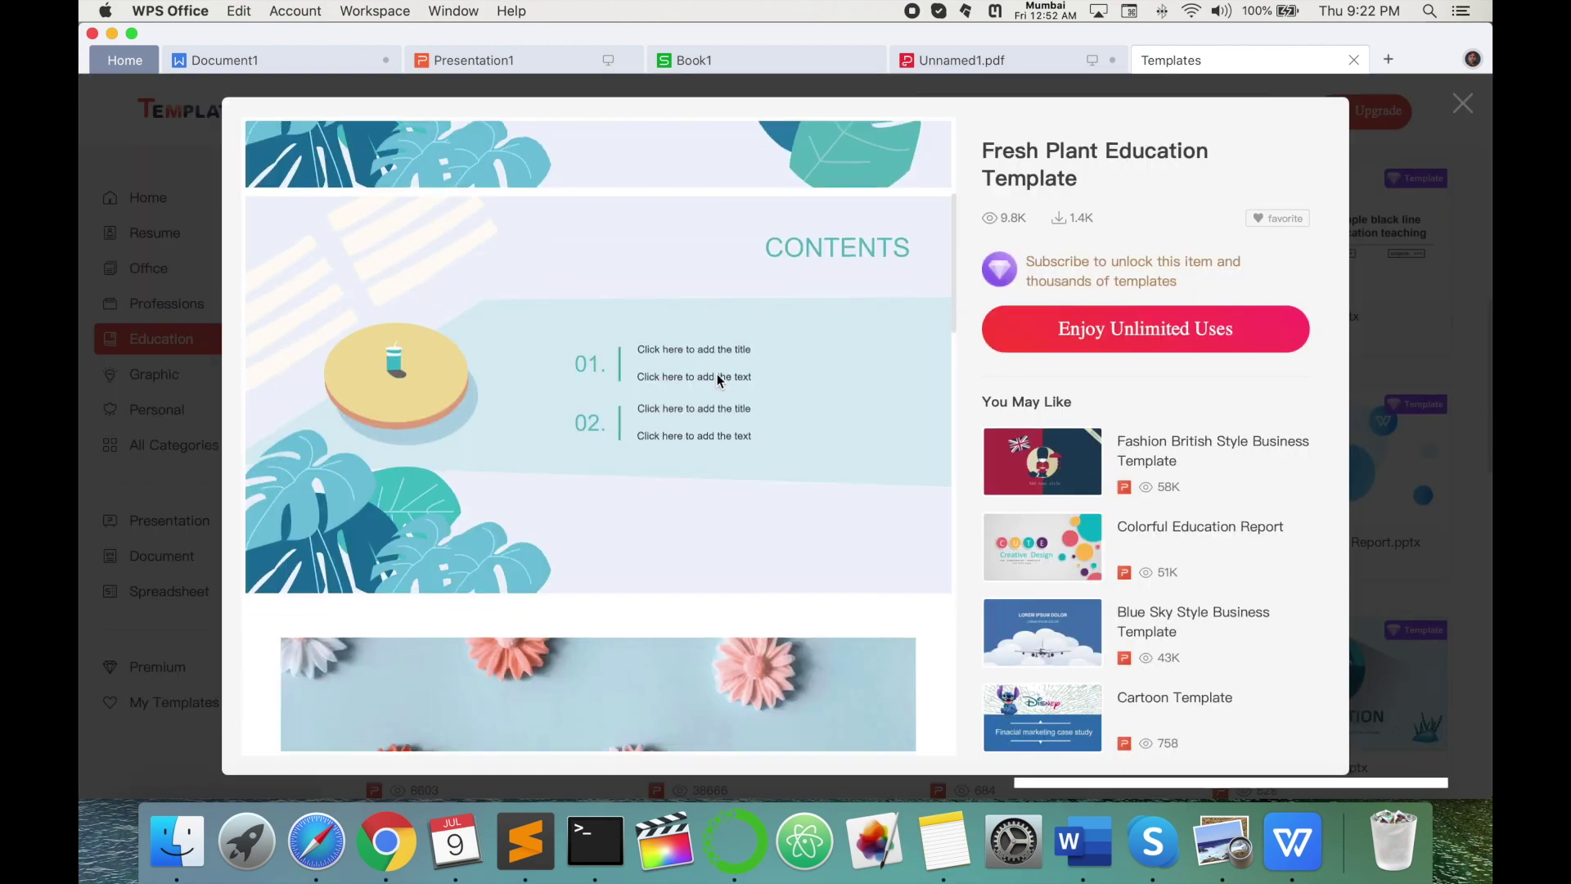
scroll(717, 373, down, 3)
scroll(717, 376, down, 3)
scroll(718, 378, down, 3)
scroll(719, 378, down, 3)
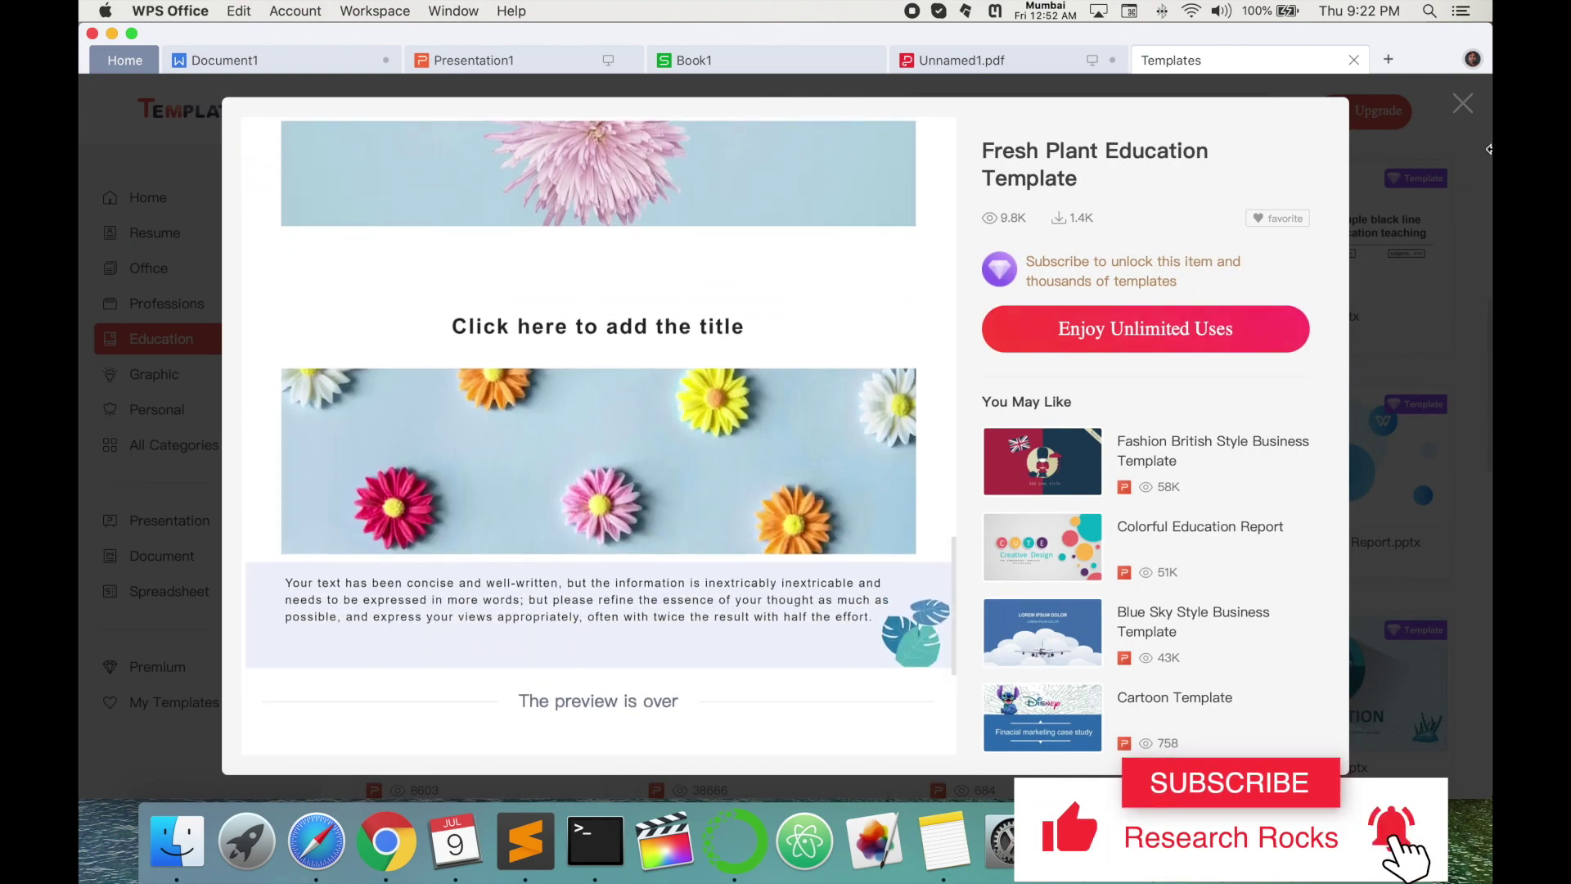
click(1464, 103)
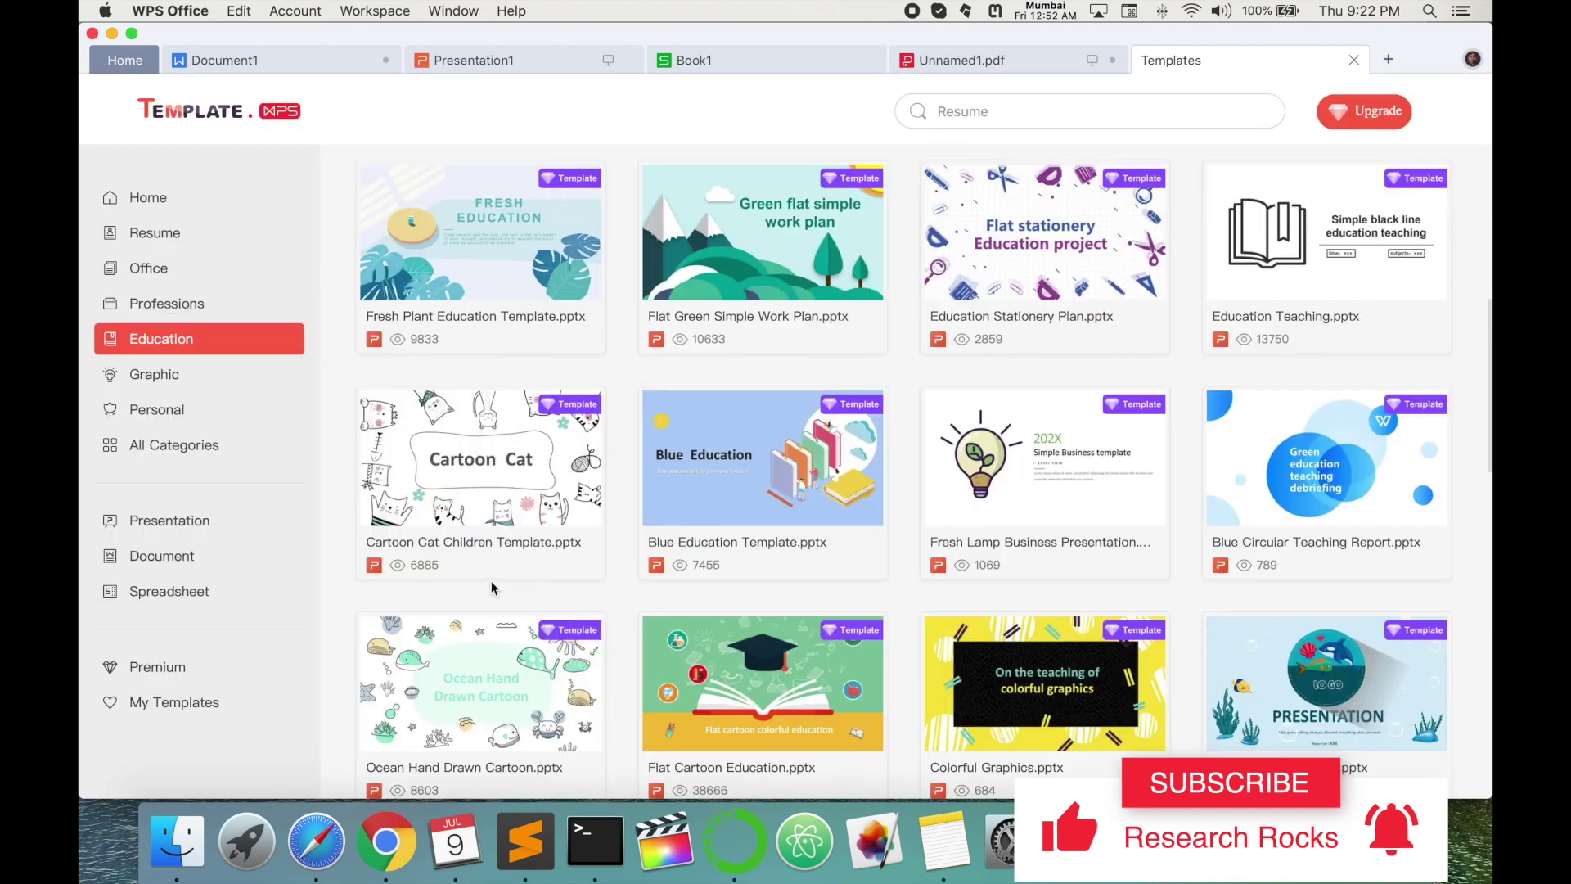
- Browse the Graphic brochure and Personal party and invitation templates
click(169, 378)
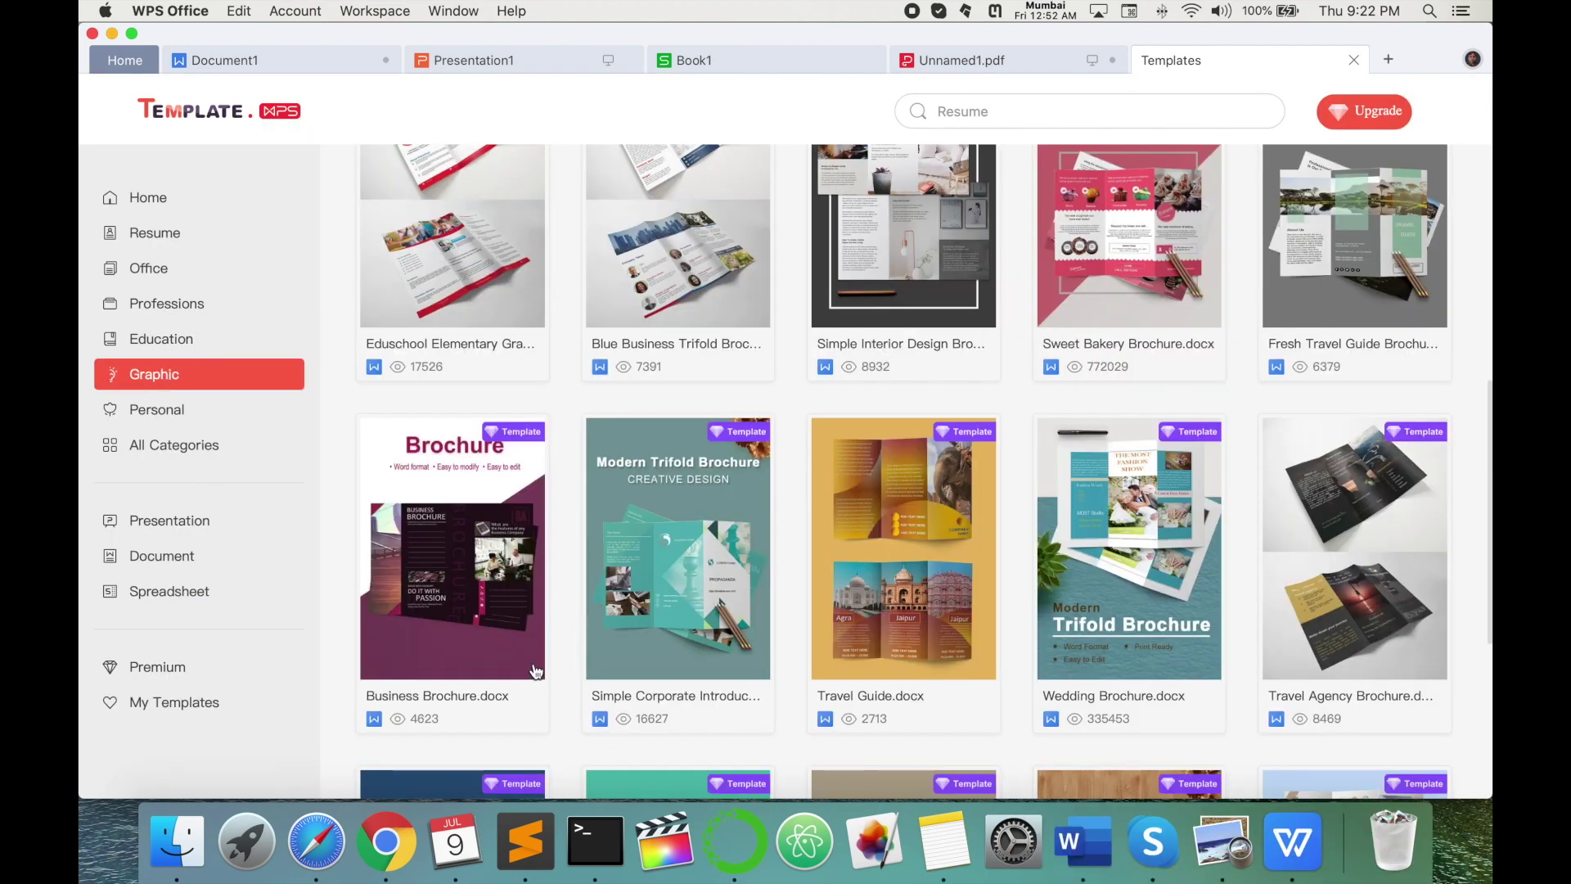
mouse_move(903, 257)
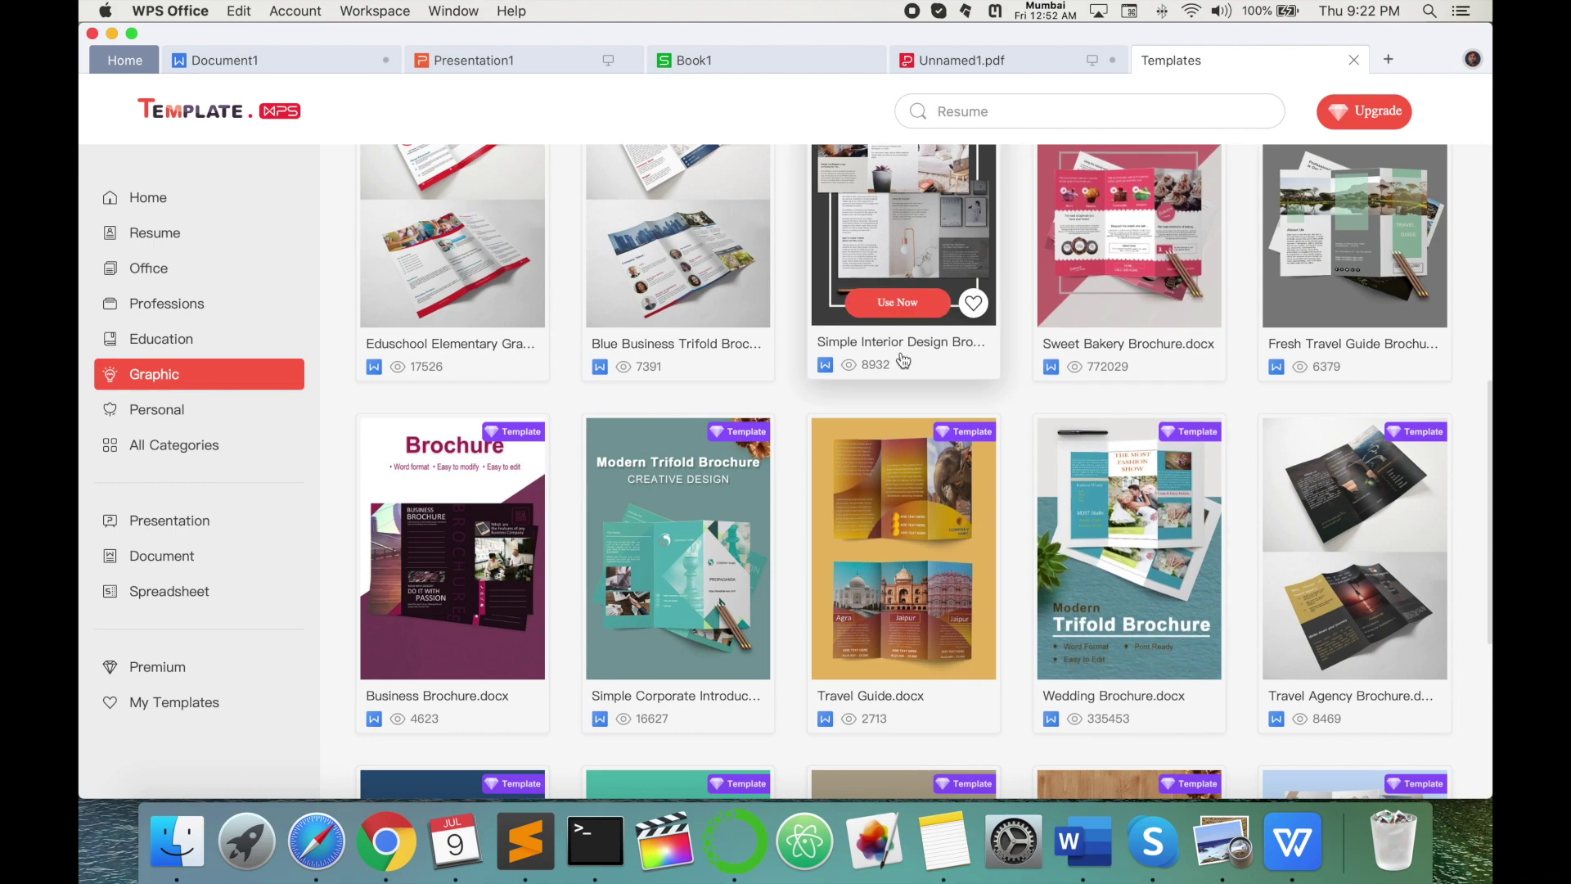
scroll(1129, 409, up, 3)
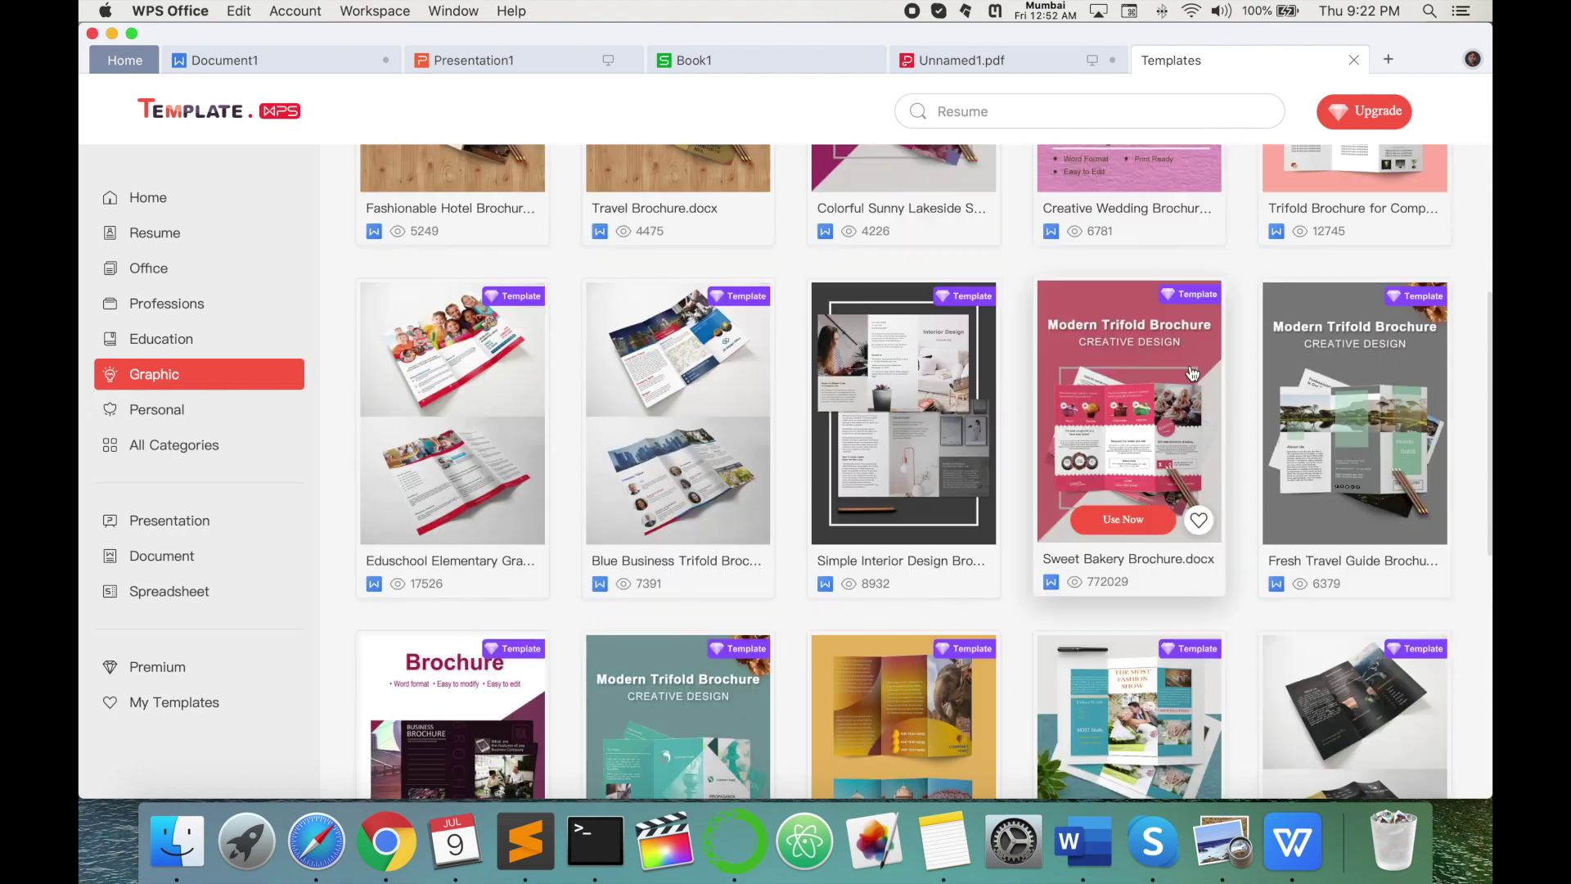
click(157, 411)
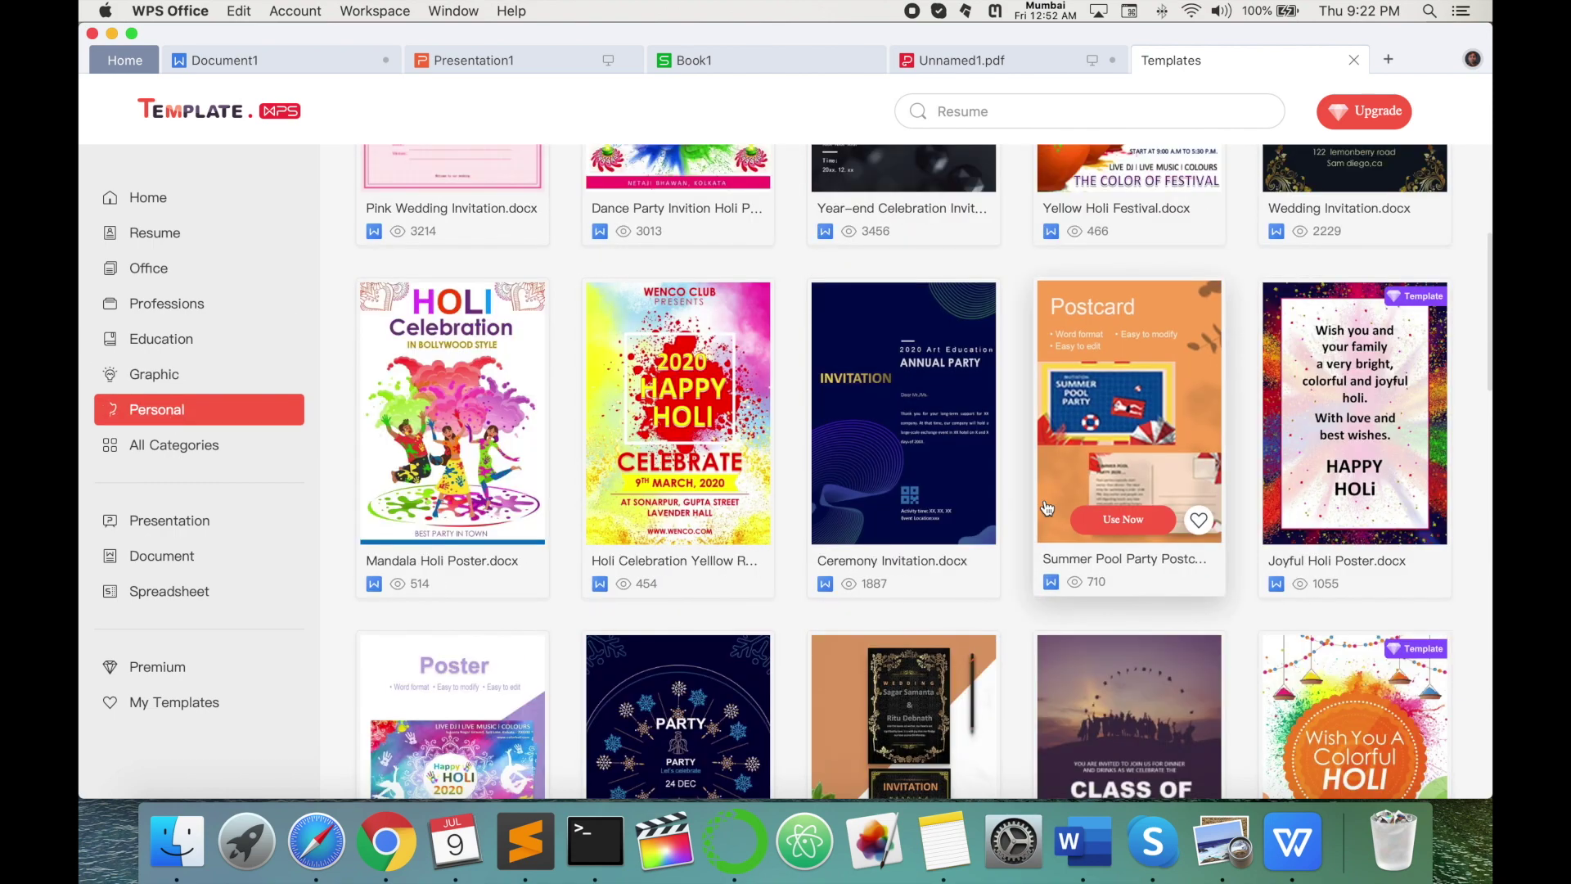
scroll(841, 526, up, 5)
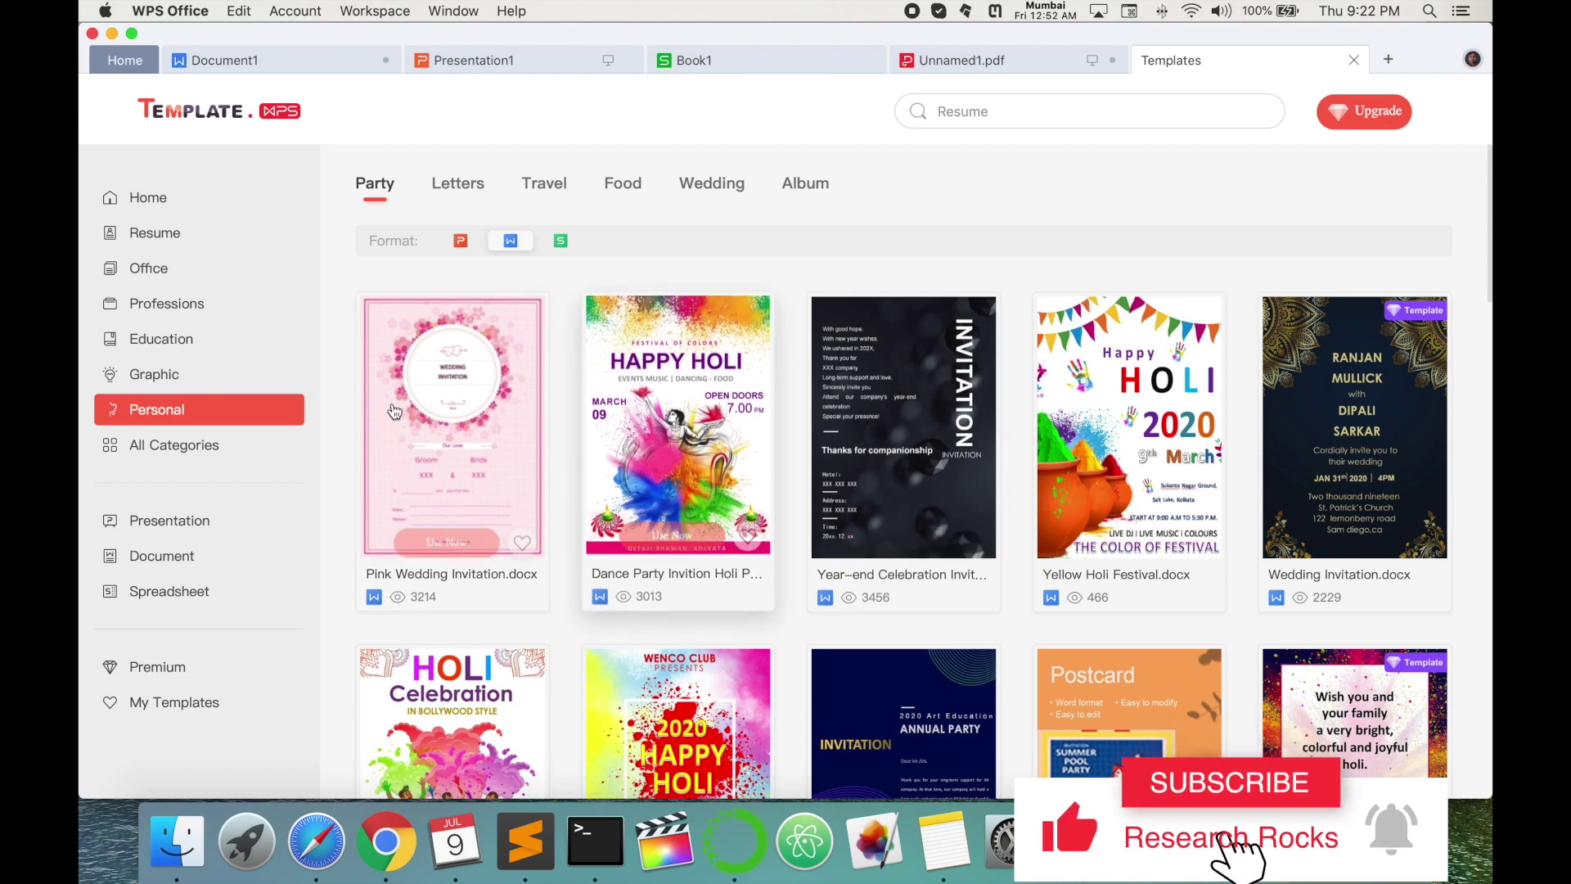
- In All Categories, view the Business style templates, then browse the Nature style templates
click(184, 449)
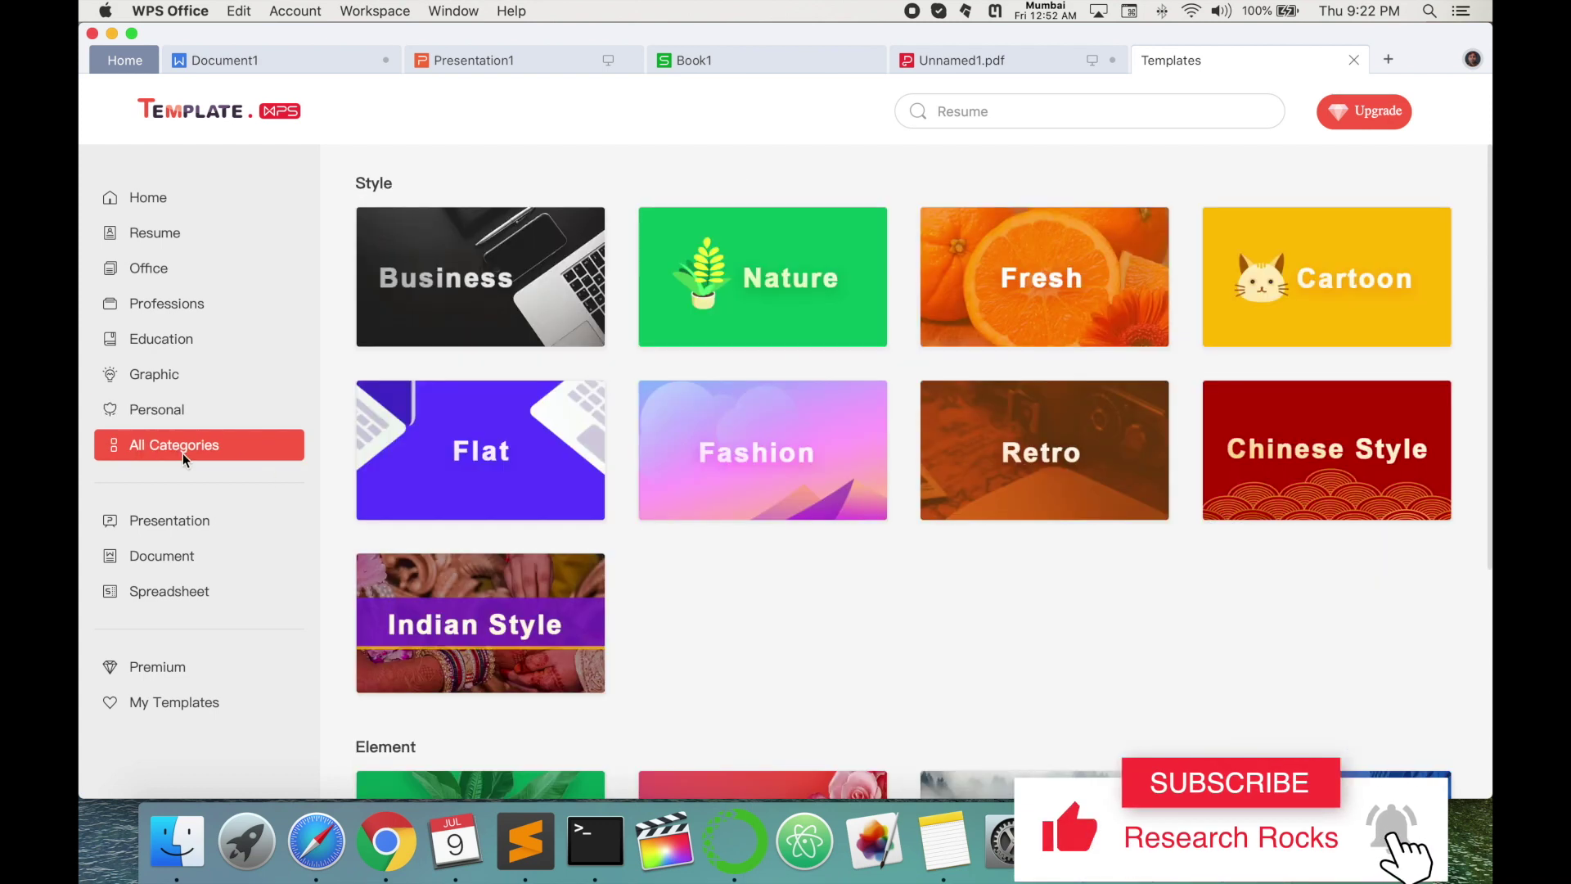
click(442, 262)
click(441, 186)
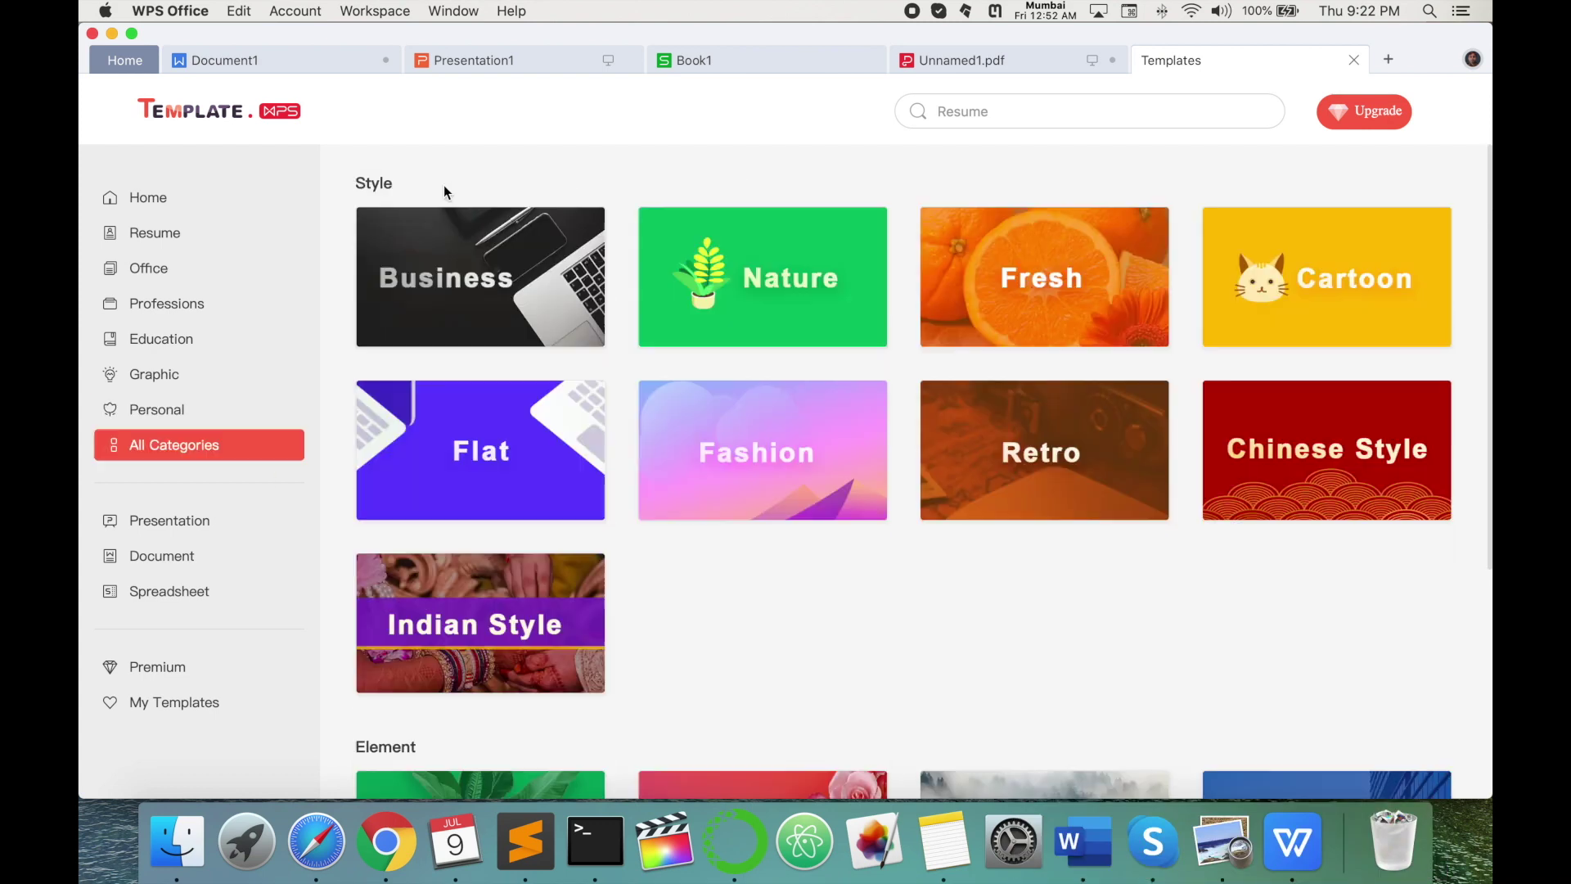
click(787, 301)
scroll(792, 477, down, 5)
scroll(792, 477, down, 5)
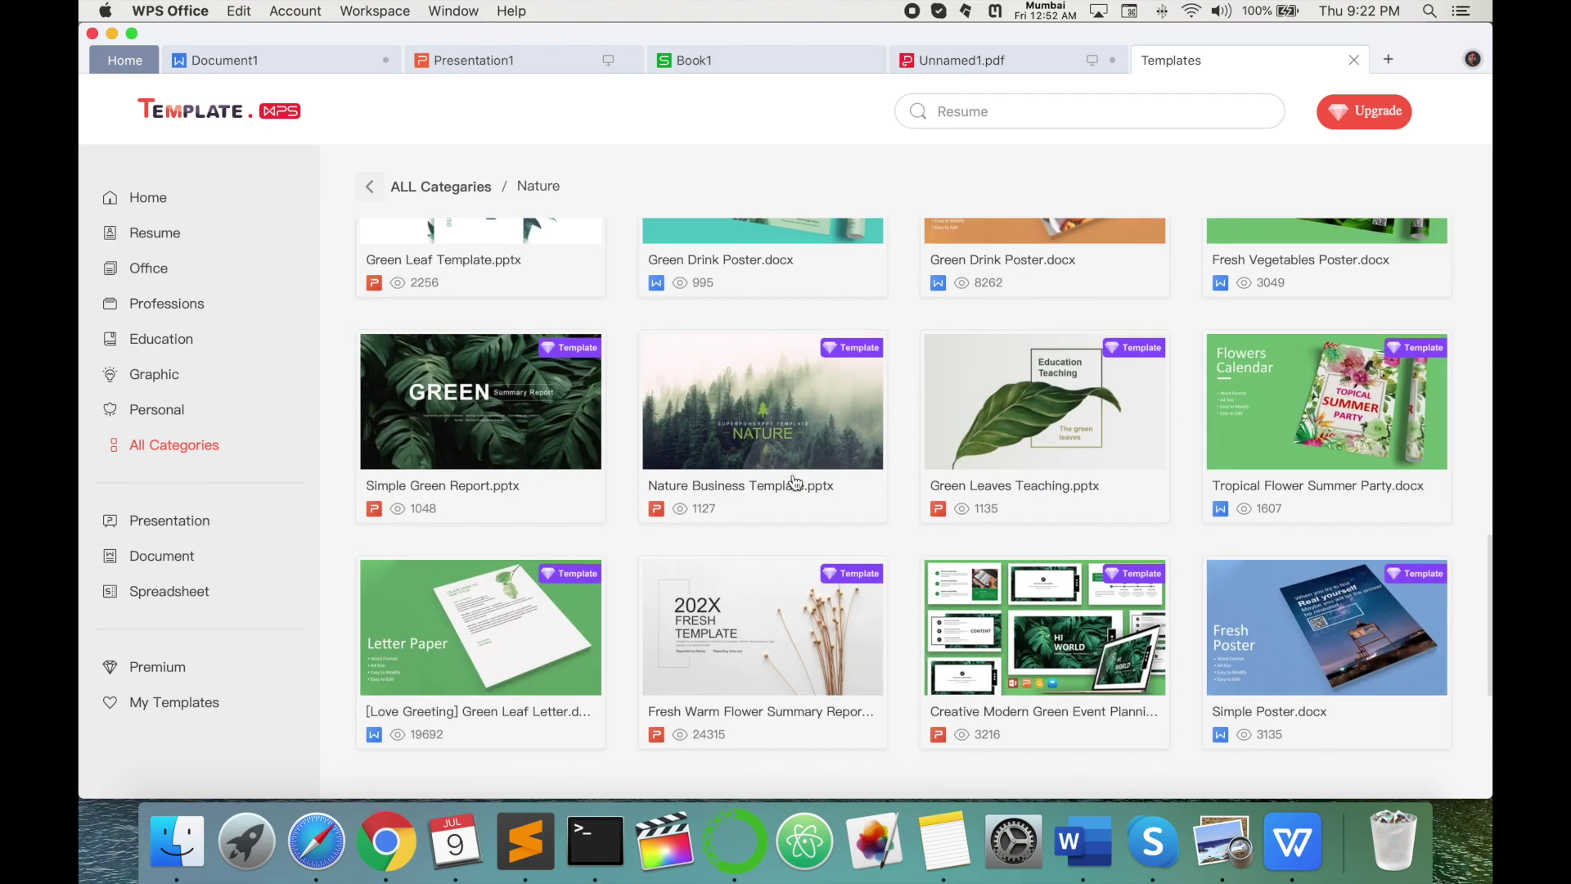
scroll(795, 484, down, 5)
scroll(860, 364, up, 5)
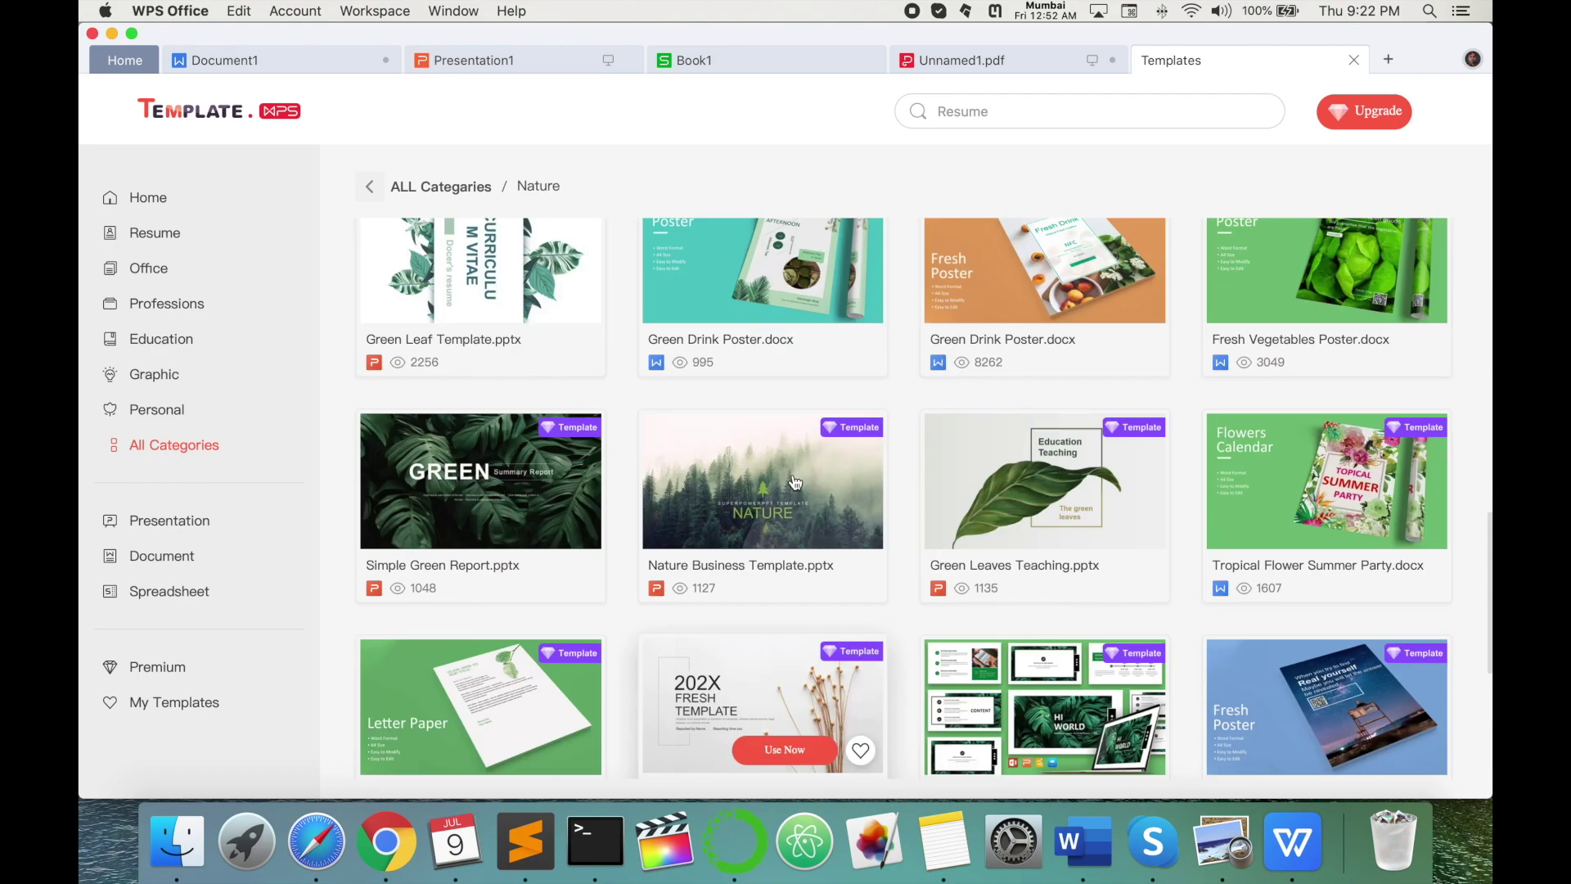
- Switch through the Presentation, Document and Spreadsheet template lists, ending on Spreadsheet
click(156, 520)
click(164, 556)
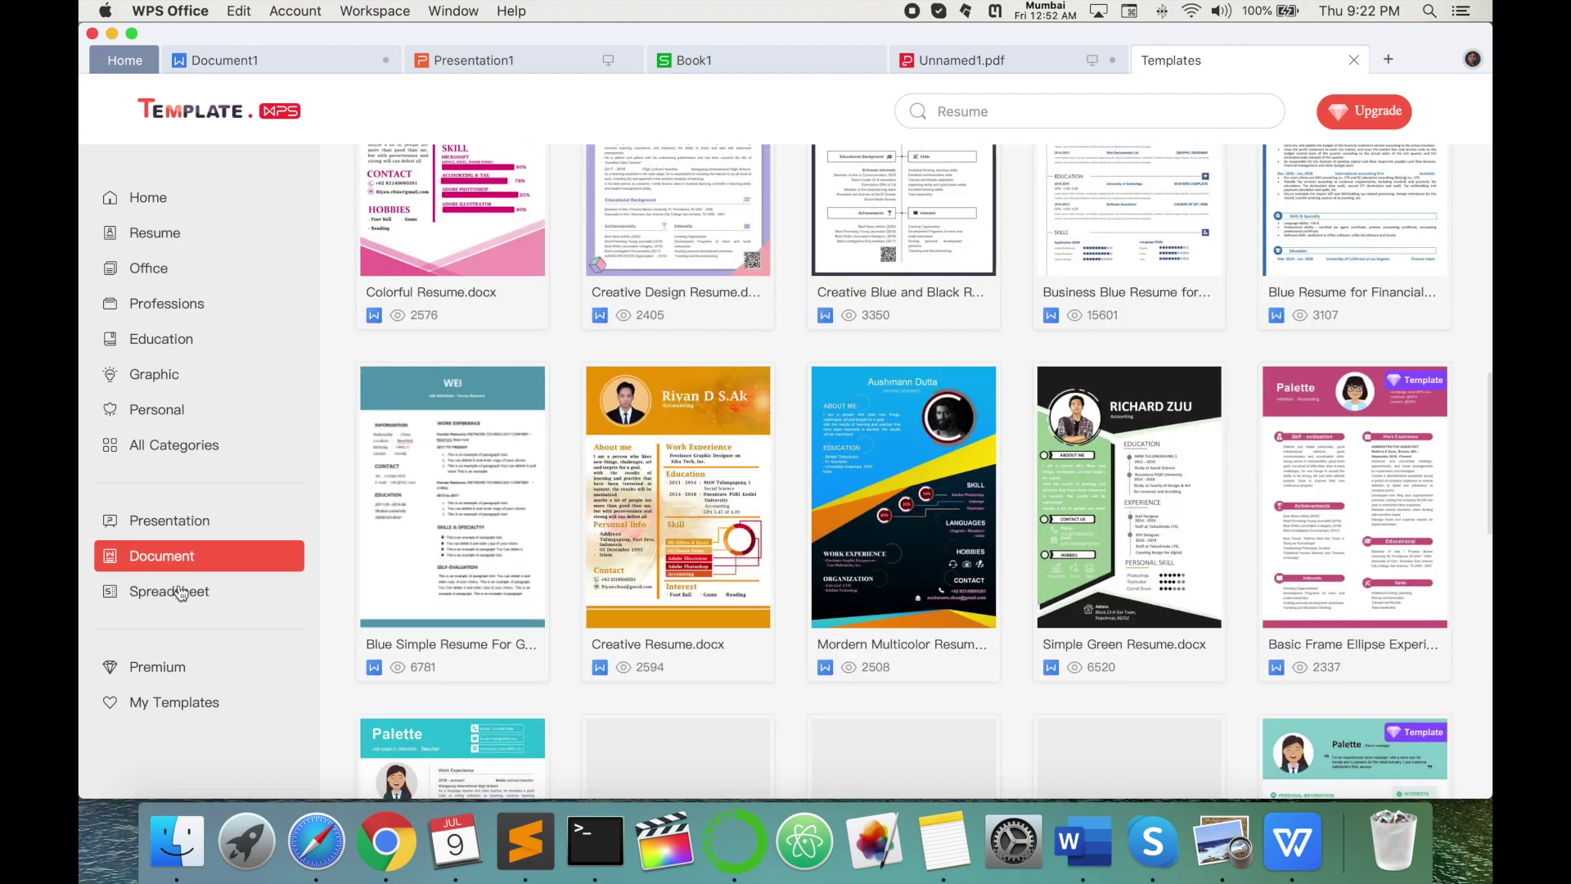
click(196, 594)
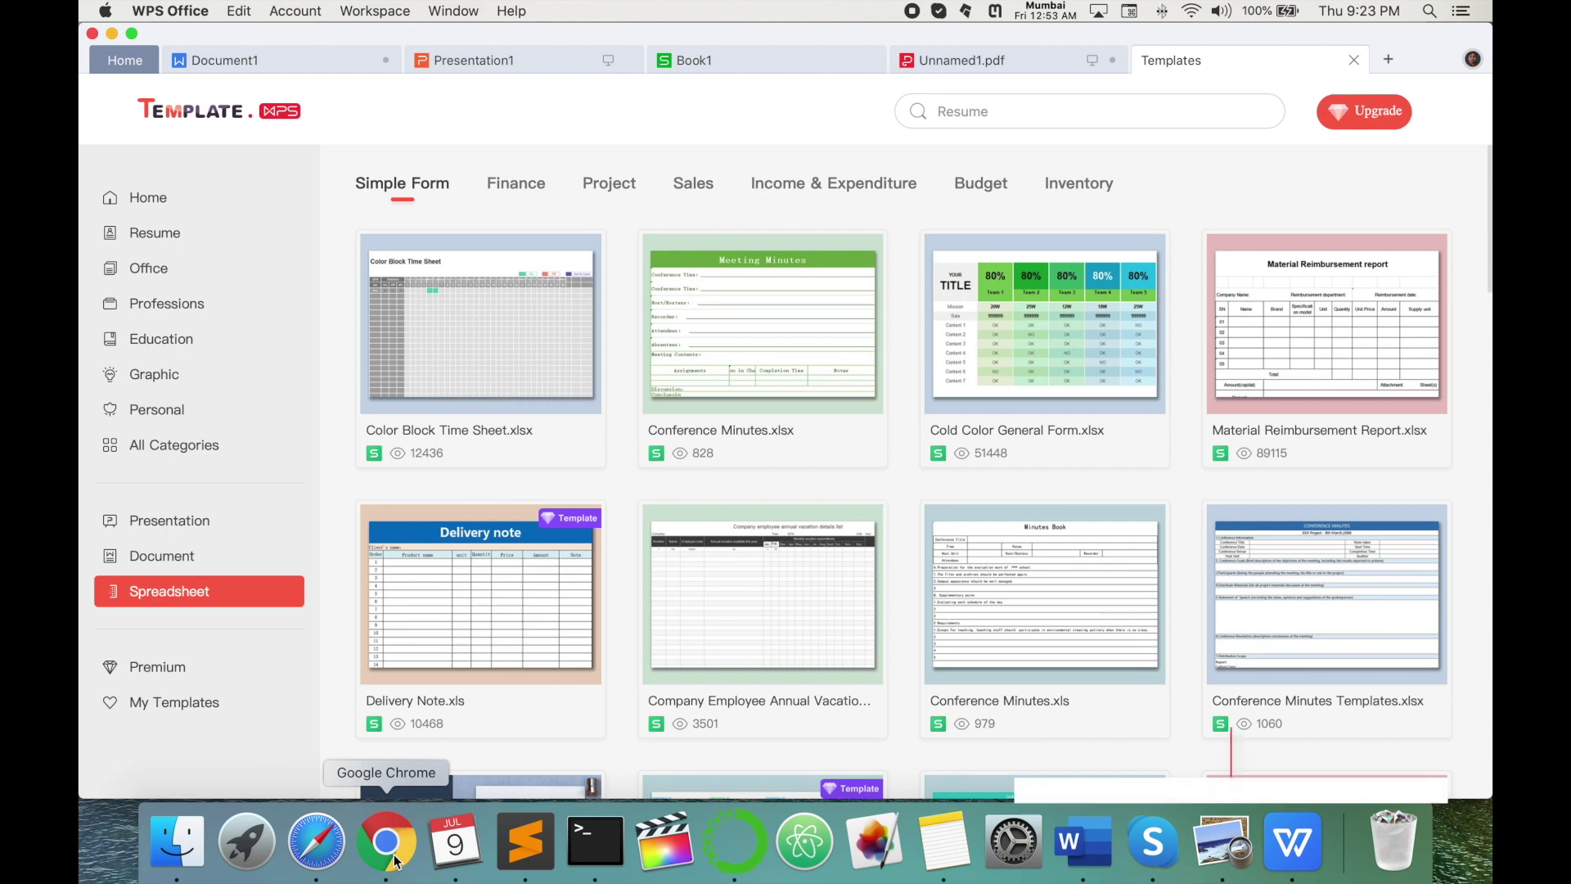
- Switch to Chrome and open the Research Rocks channel, muting its Top 10 Paris video
click(387, 841)
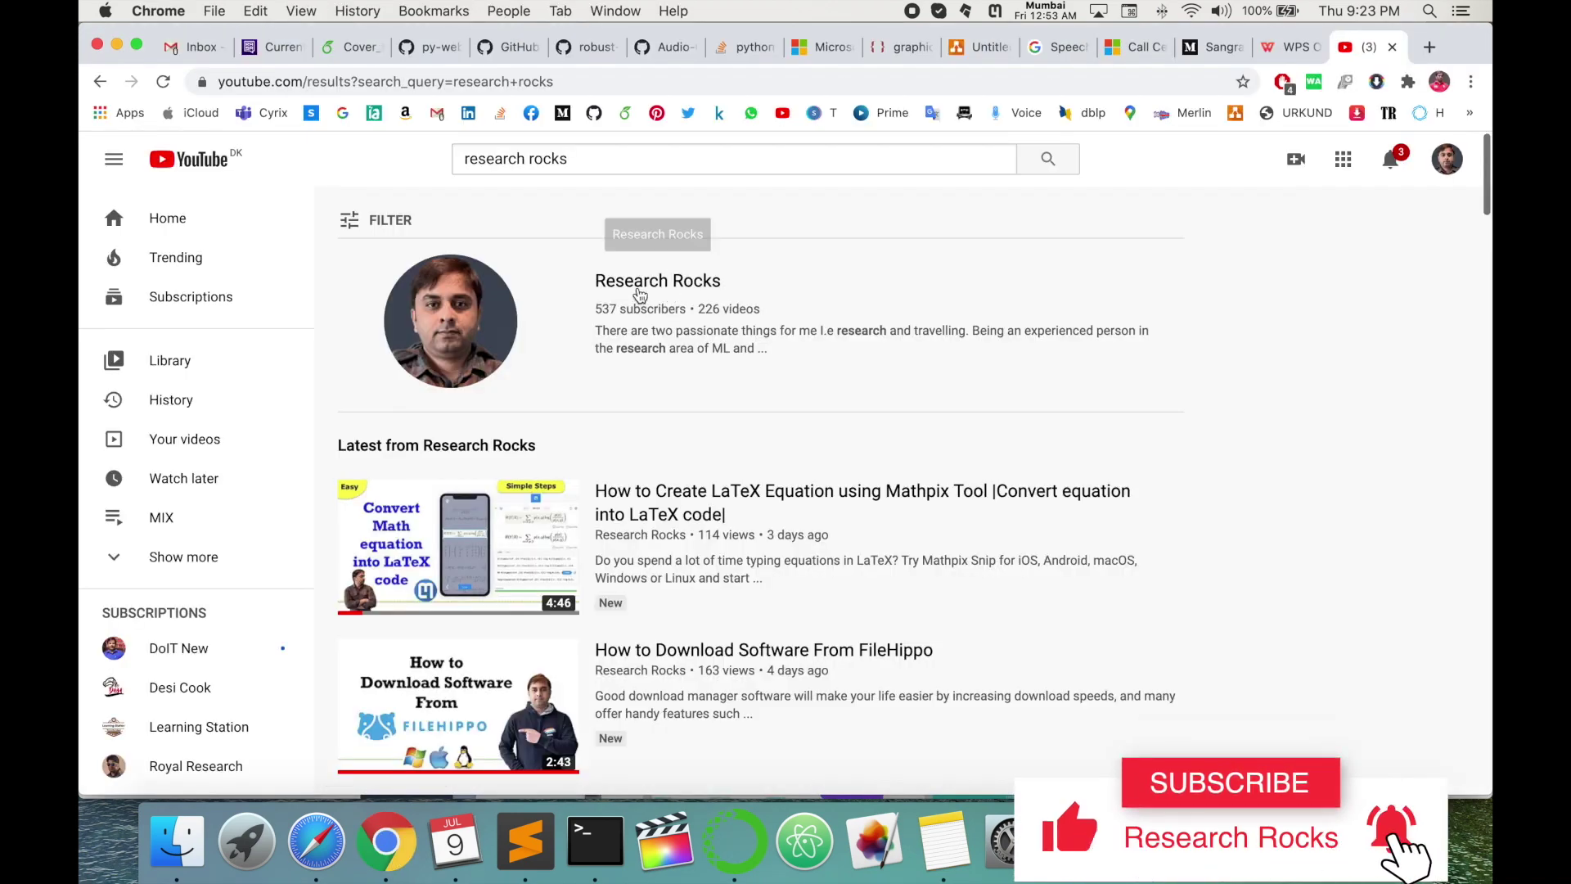
click(641, 287)
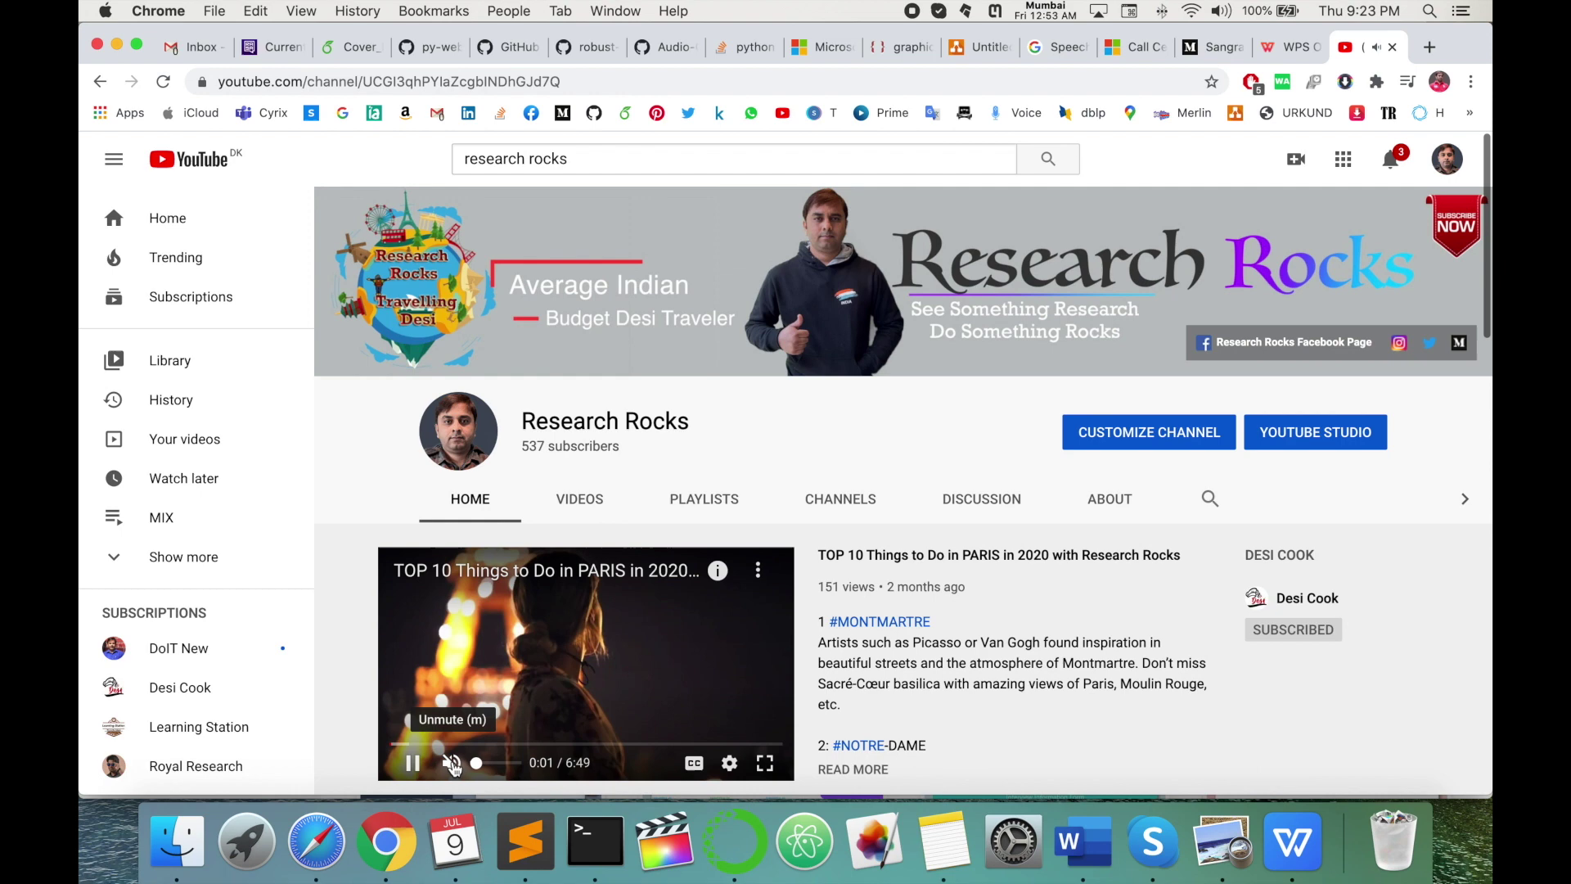
click(451, 763)
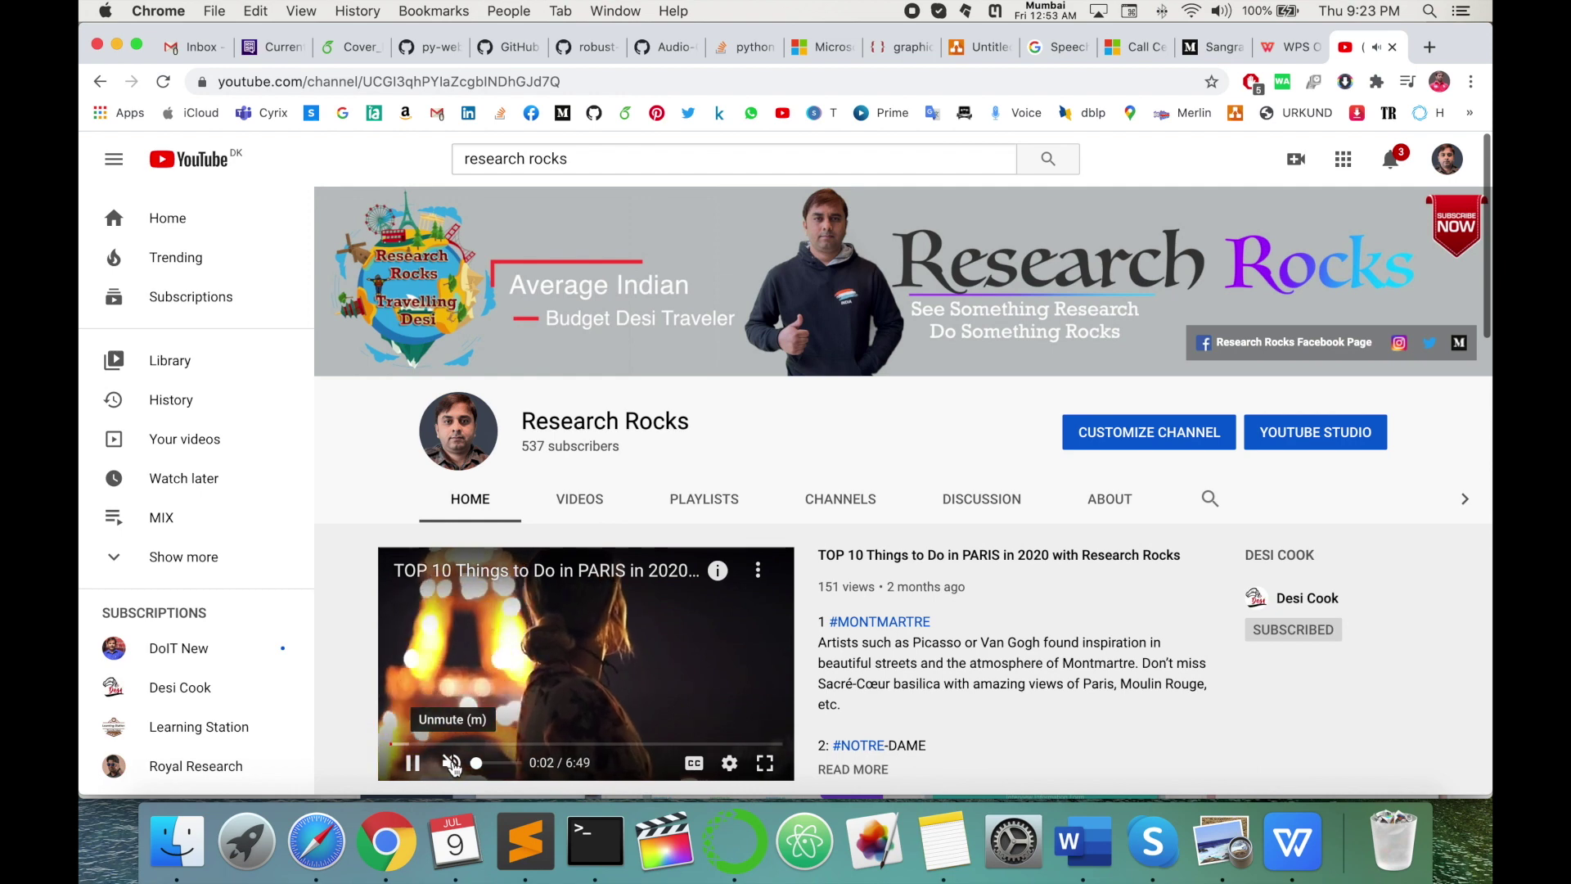
scroll(956, 658, down, 2)
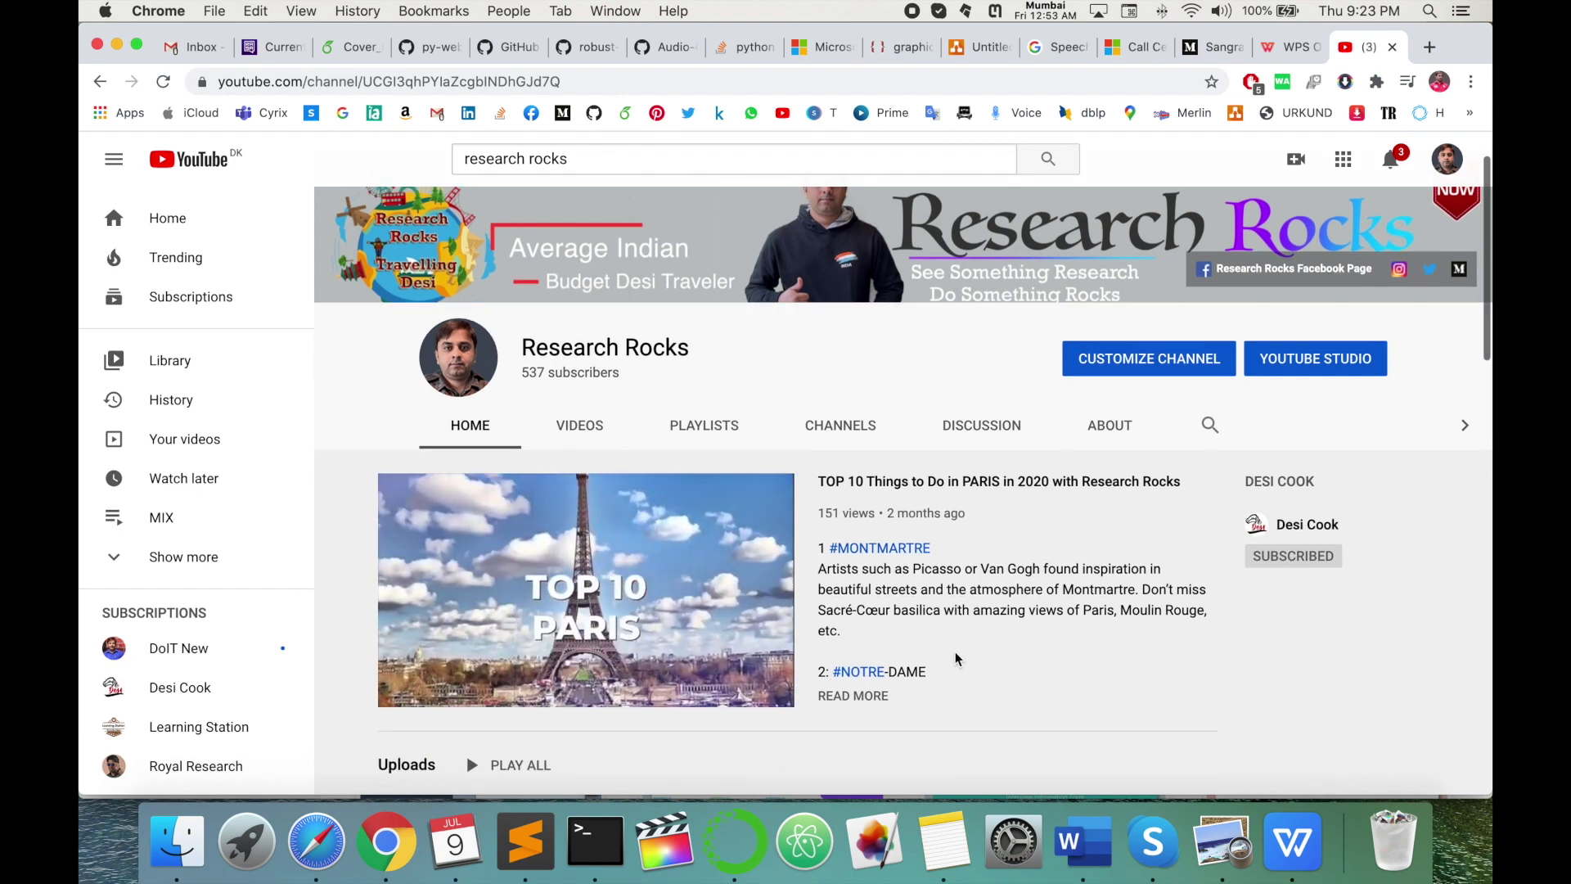